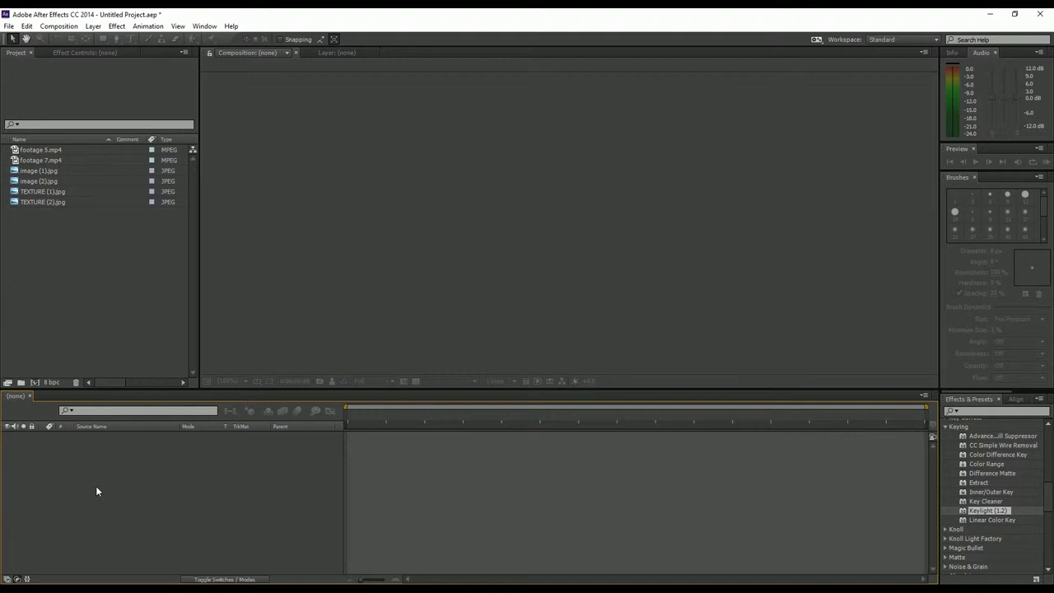
# Create Comp 1 at 1920×1080, 25 fps, with a 0:00:10:01 duration
pyautogui.click(80, 305)
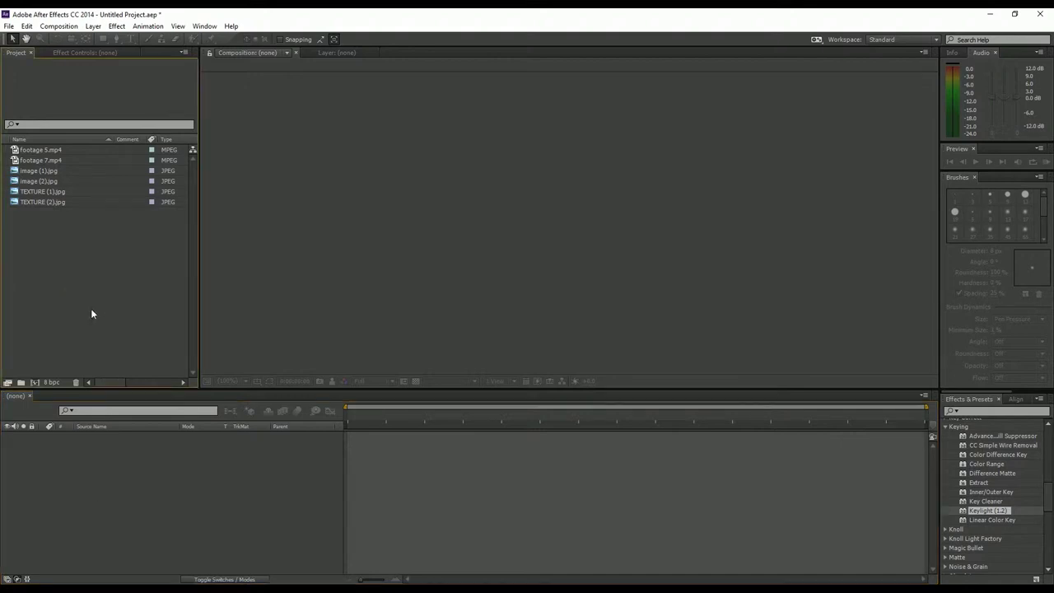
pyautogui.click(36, 381)
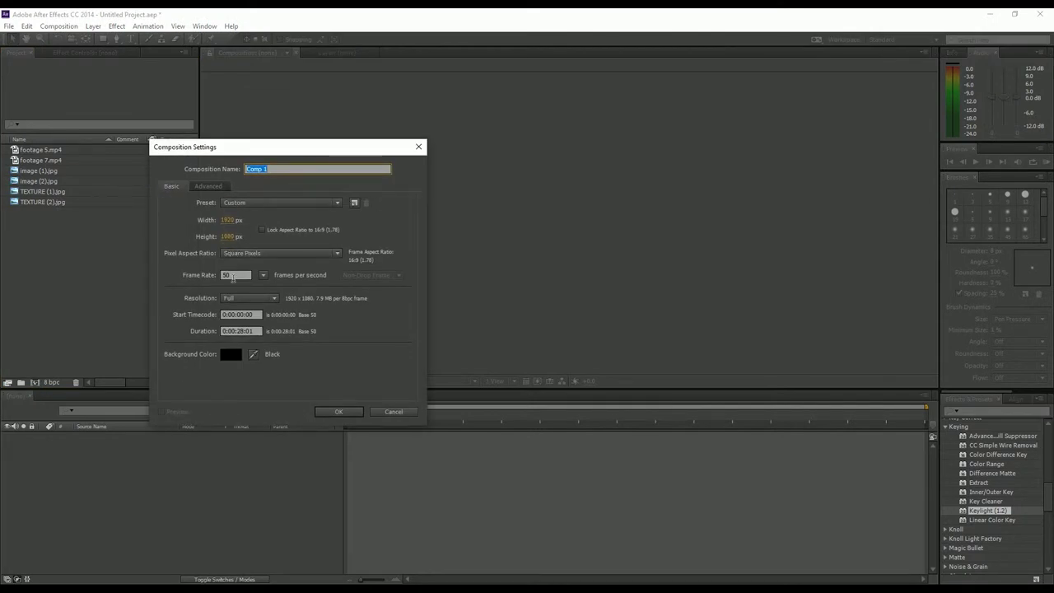
pyautogui.click(263, 275)
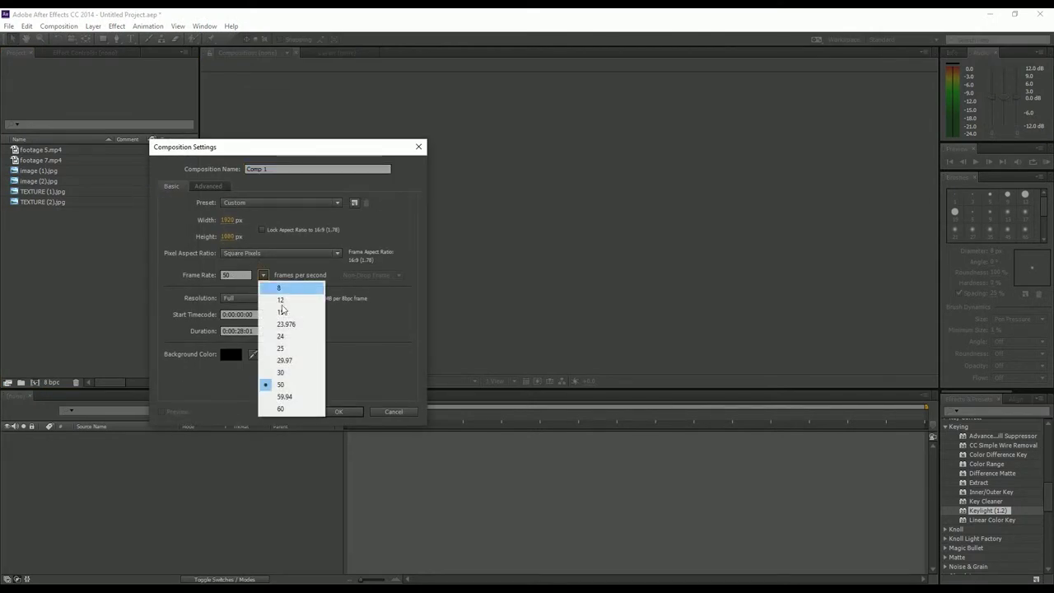
pyautogui.click(285, 349)
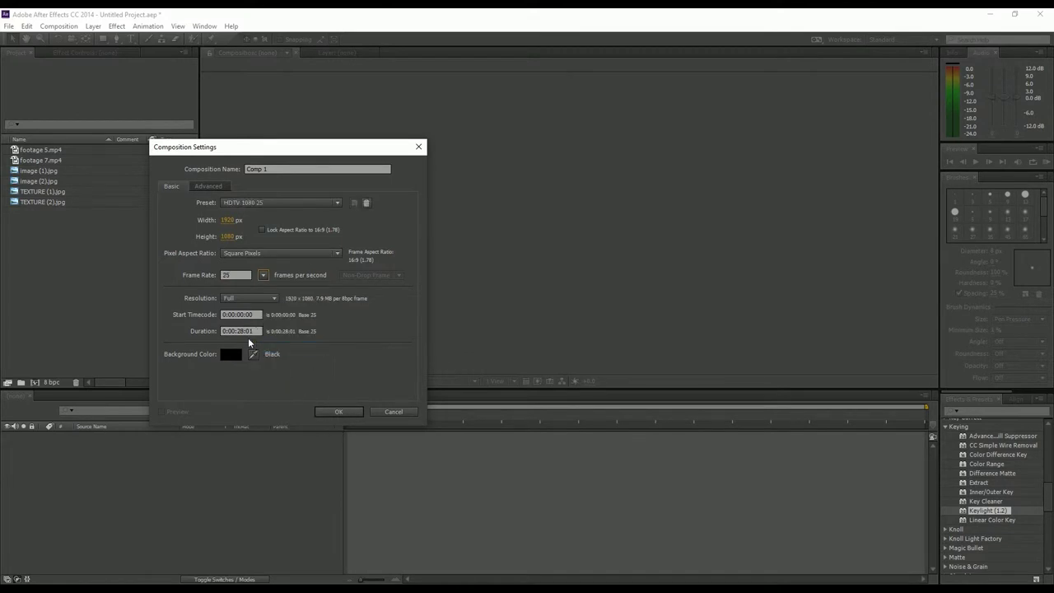
pyautogui.click(242, 335)
pyautogui.press('BackSpace')
pyautogui.press('BackSpace')
pyautogui.write('10')
pyautogui.click(338, 412)
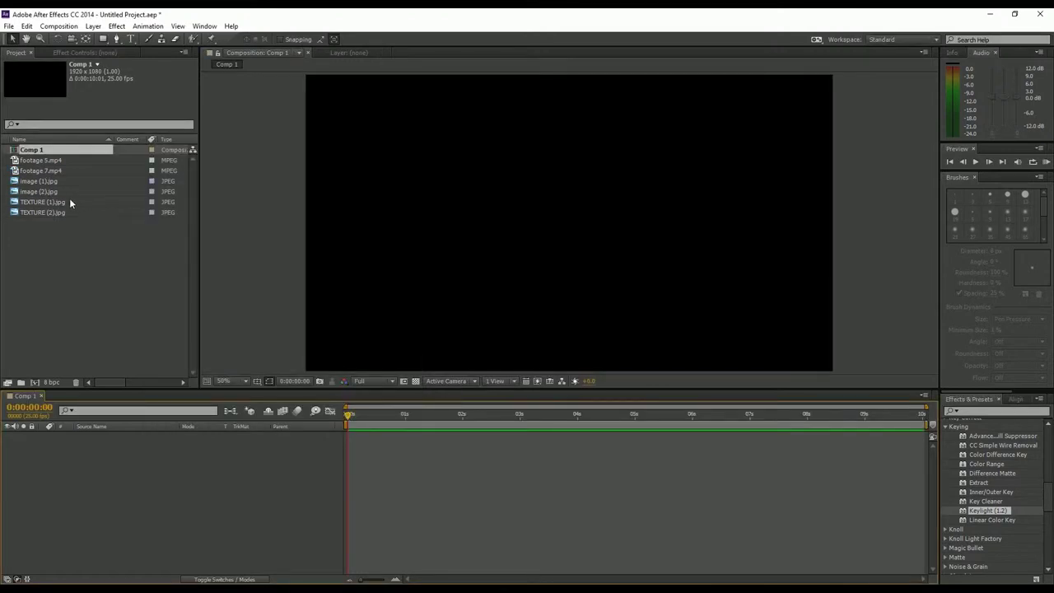
# Add image (2).jpg to Comp 1, then TEXTURE (1).jpg above it
pyautogui.click(41, 180)
pyautogui.moveTo(42, 190); pyautogui.dragTo(89, 493)
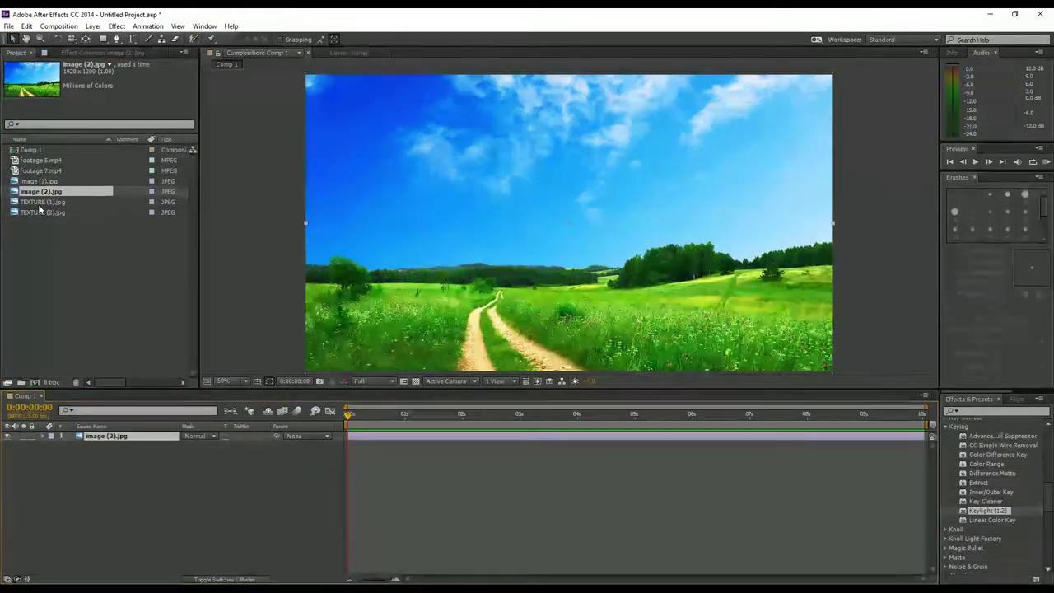
pyautogui.click(16, 202)
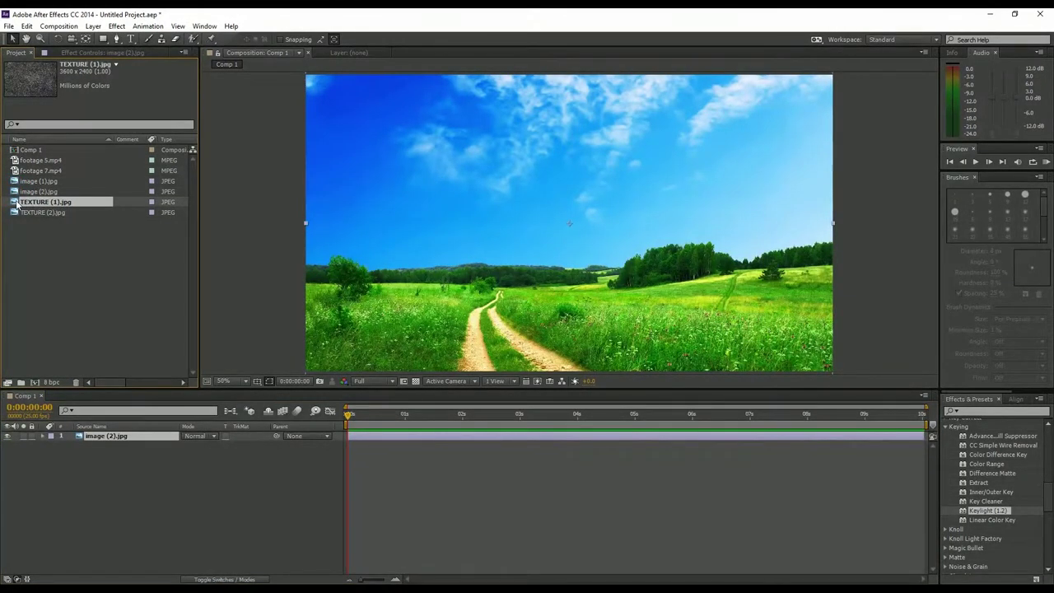
pyautogui.moveTo(15, 203); pyautogui.dragTo(132, 432)
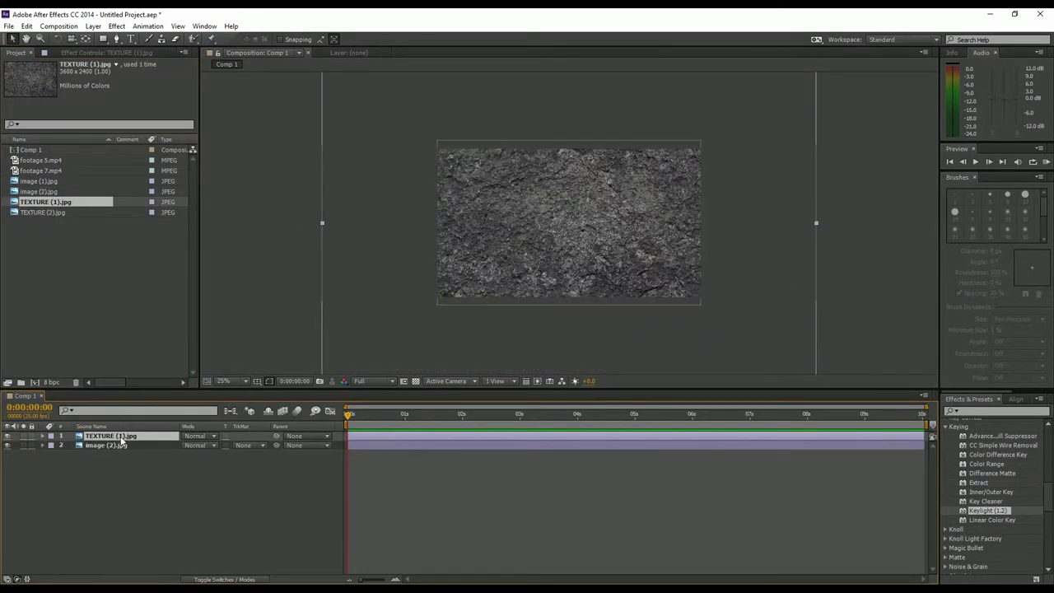
# Scale the texture layer to about 54% and fit the viewer to the composition
pyautogui.press('s')
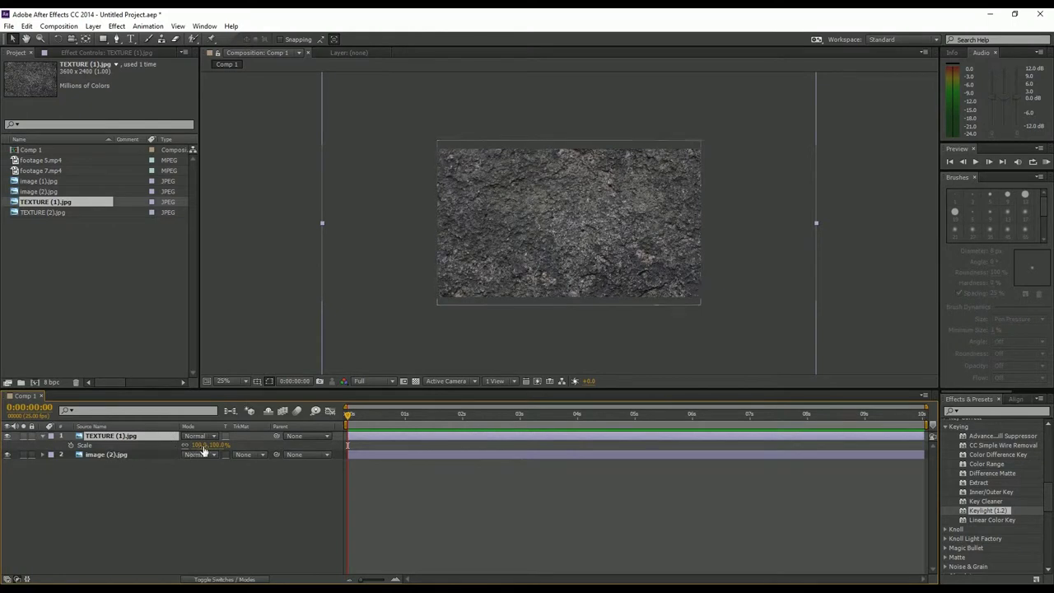
pyautogui.moveTo(196, 446)
pyautogui.mouseDown()
pyautogui.moveTo(216, 447)
pyautogui.moveTo(179, 449)
pyautogui.mouseUp()
pyautogui.press('.')
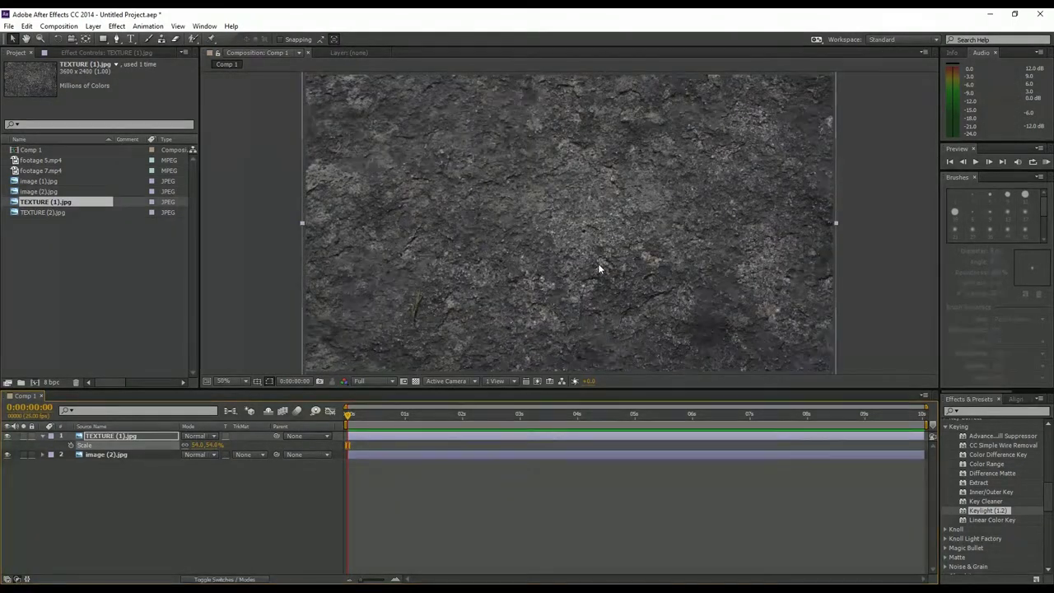
pyautogui.click(244, 382)
pyautogui.click(273, 198)
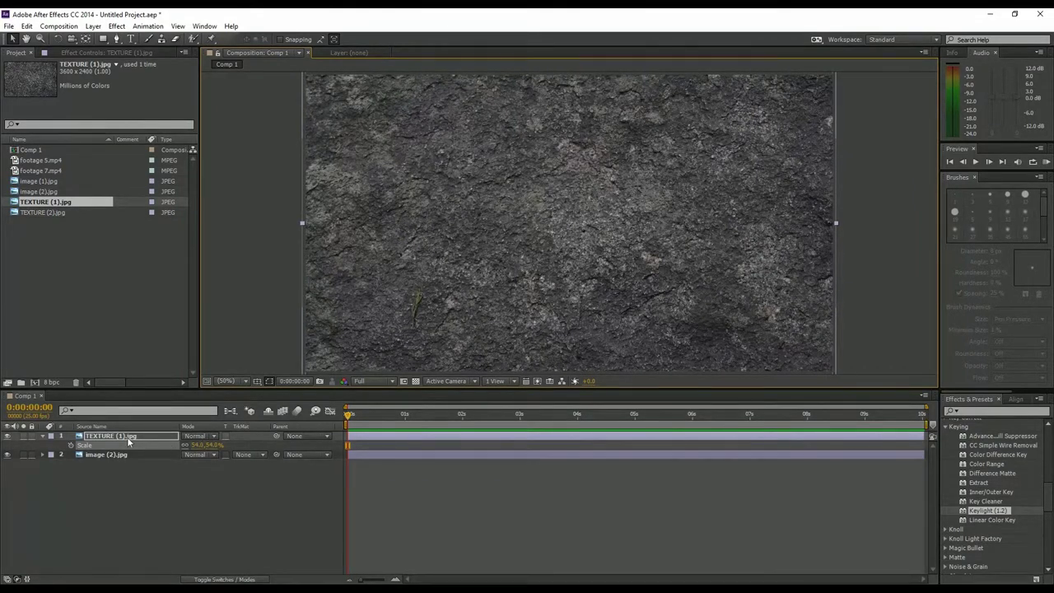
pyautogui.moveTo(213, 444); pyautogui.dragTo(204, 444)
pyautogui.click(214, 580)
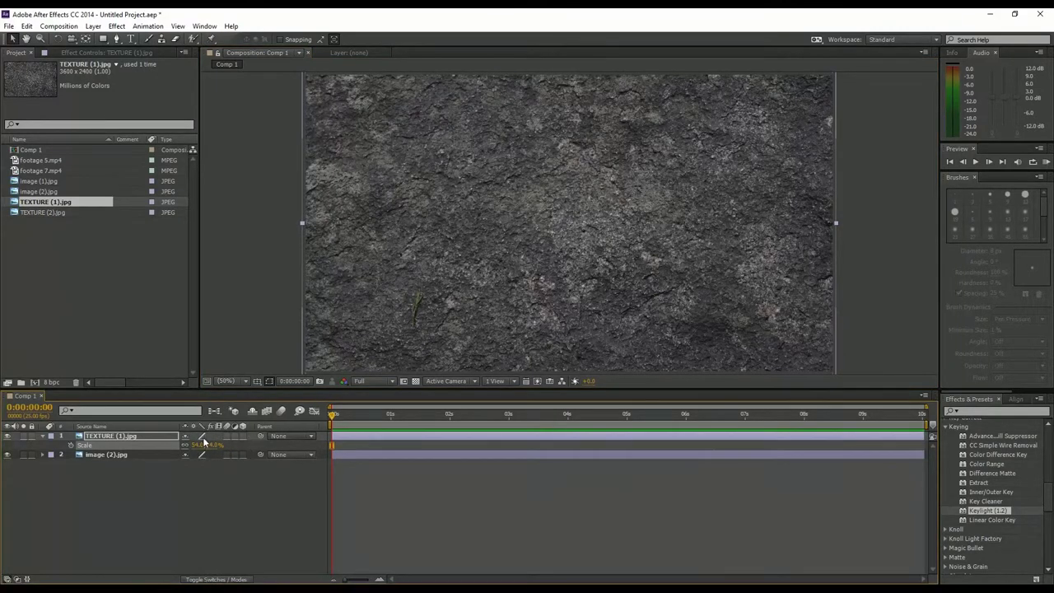
pyautogui.click(211, 580)
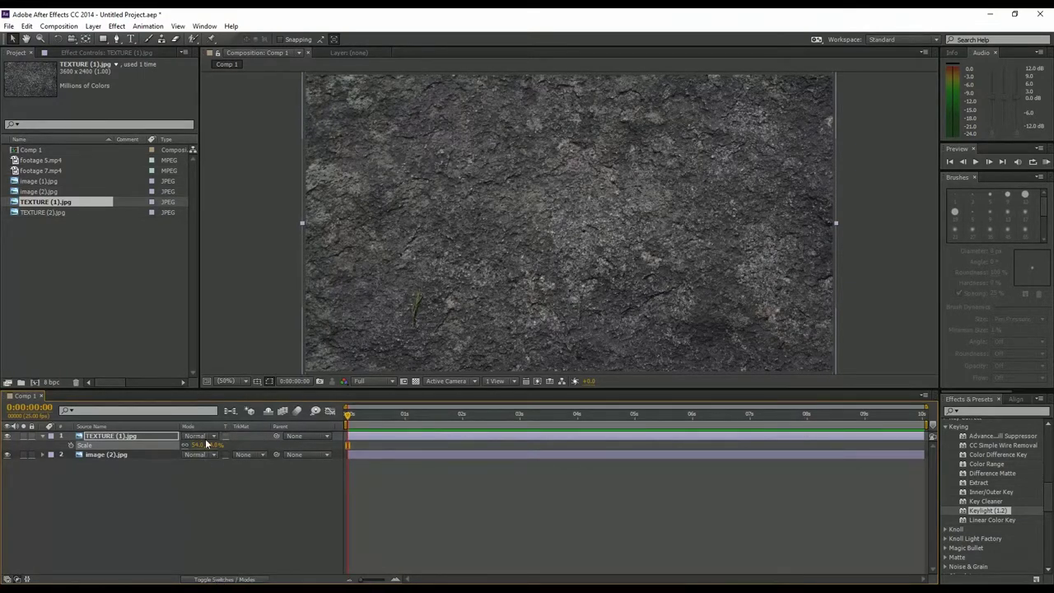
pyautogui.click(110, 454)
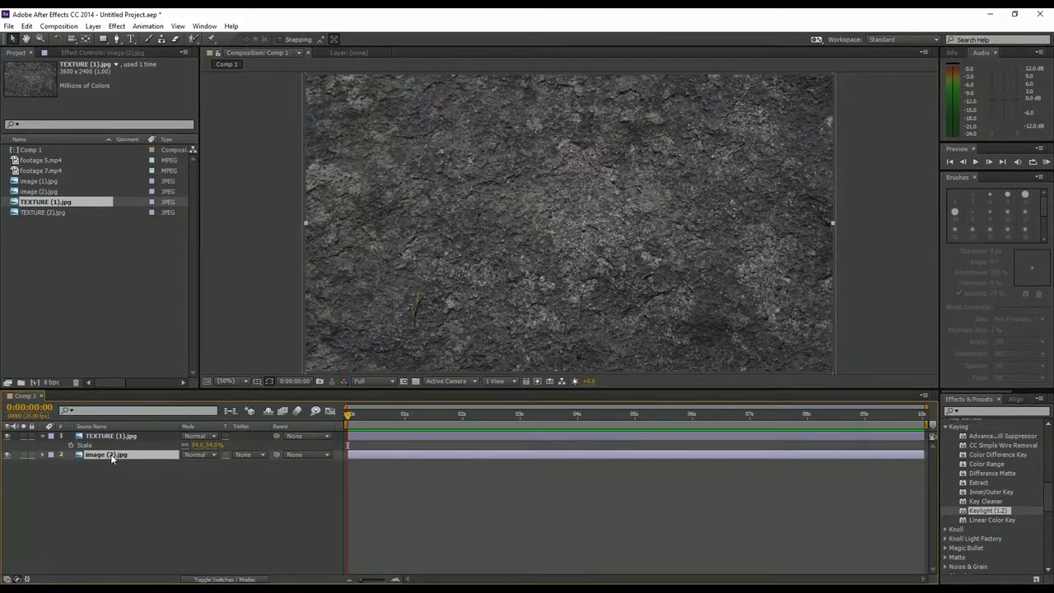
pyautogui.click(99, 436)
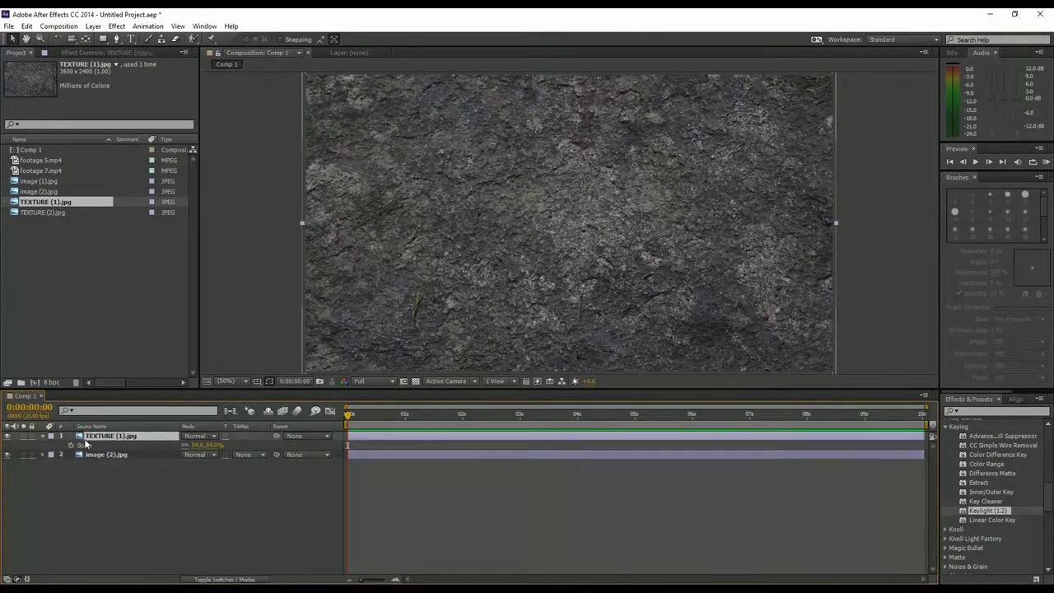
pyautogui.click(7, 436)
pyautogui.click(99, 455)
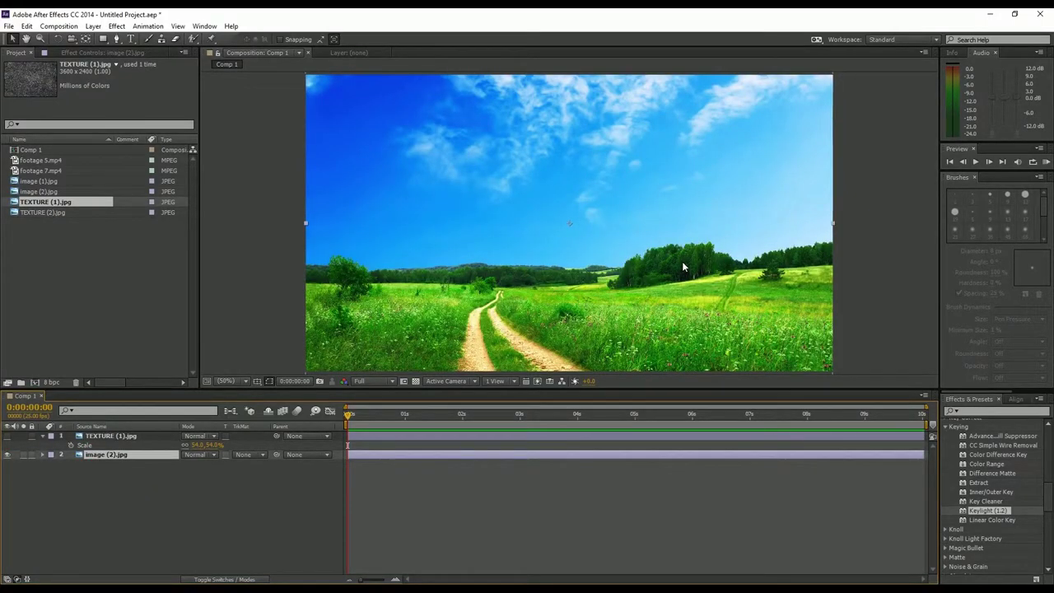
pyautogui.click(99, 435)
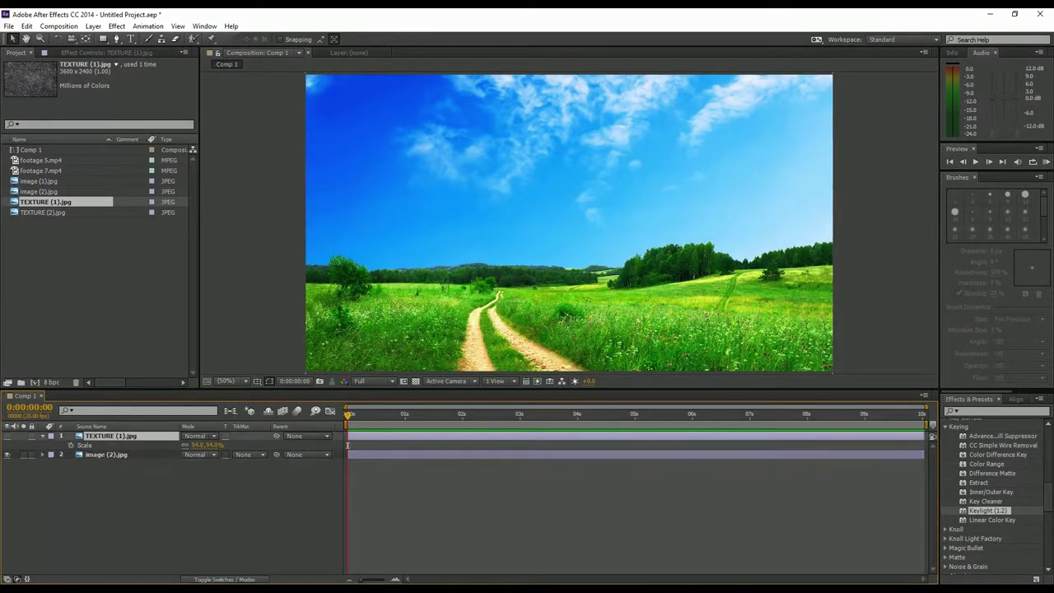
pyautogui.click(7, 438)
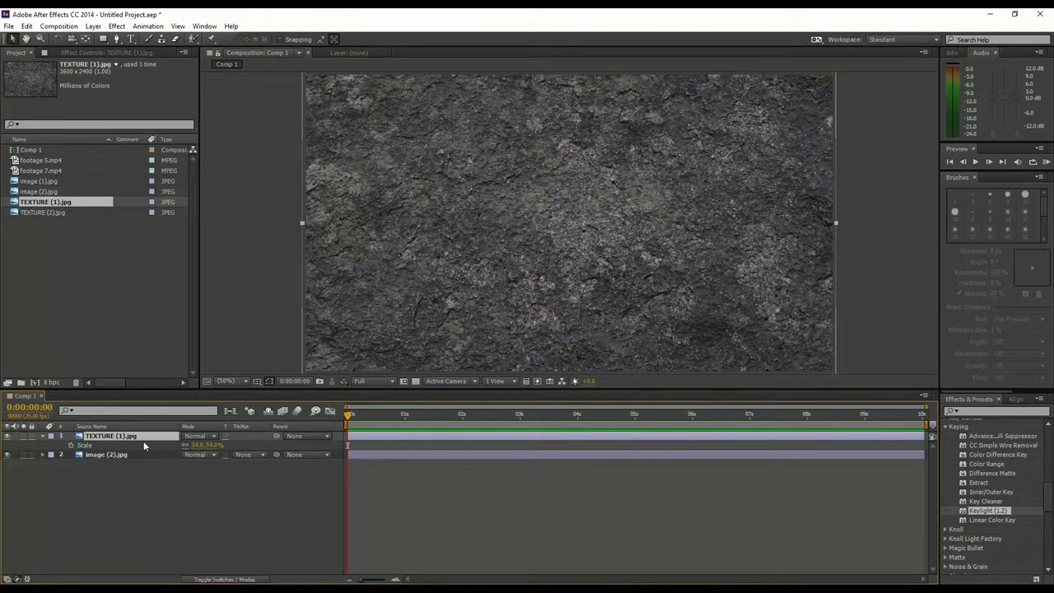
# Try Multiply, Linear Burn, Add, Color Dodge, Overlay and Soft Light on the texture layer
pyautogui.click(211, 438)
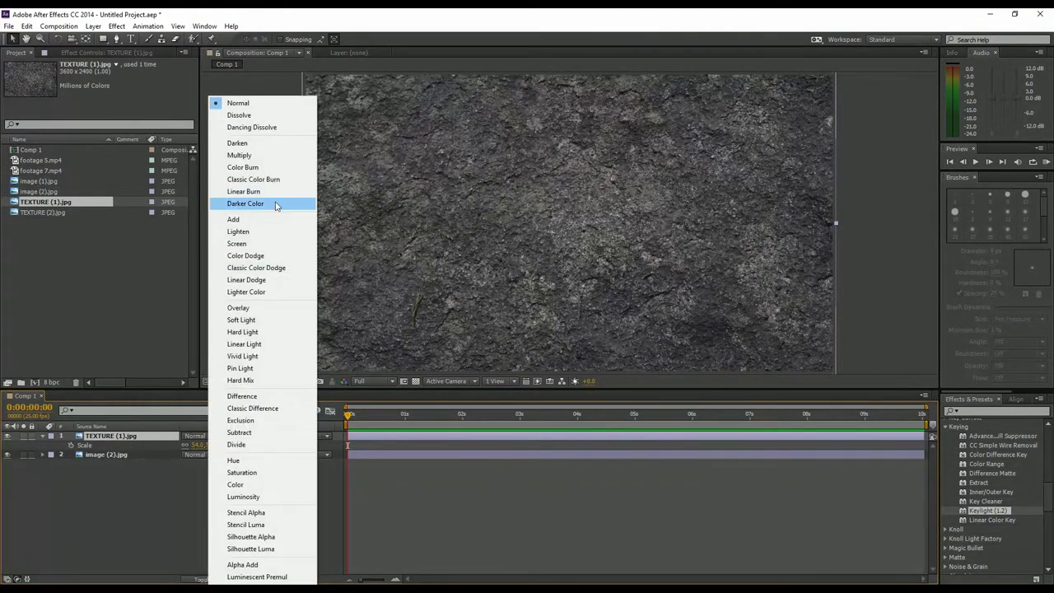
pyautogui.click(244, 155)
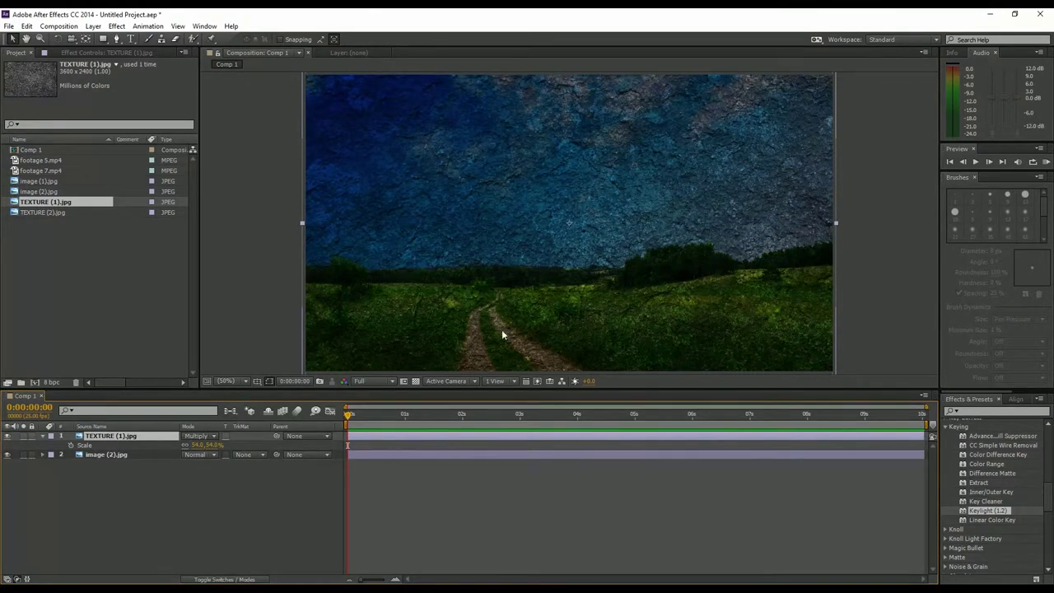
pyautogui.click(214, 437)
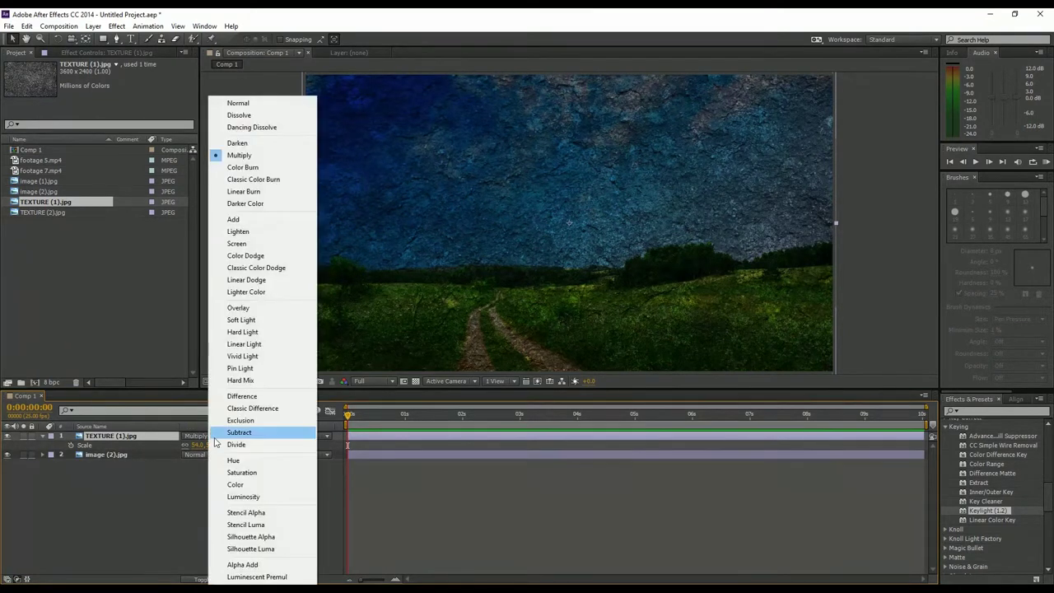
pyautogui.click(256, 191)
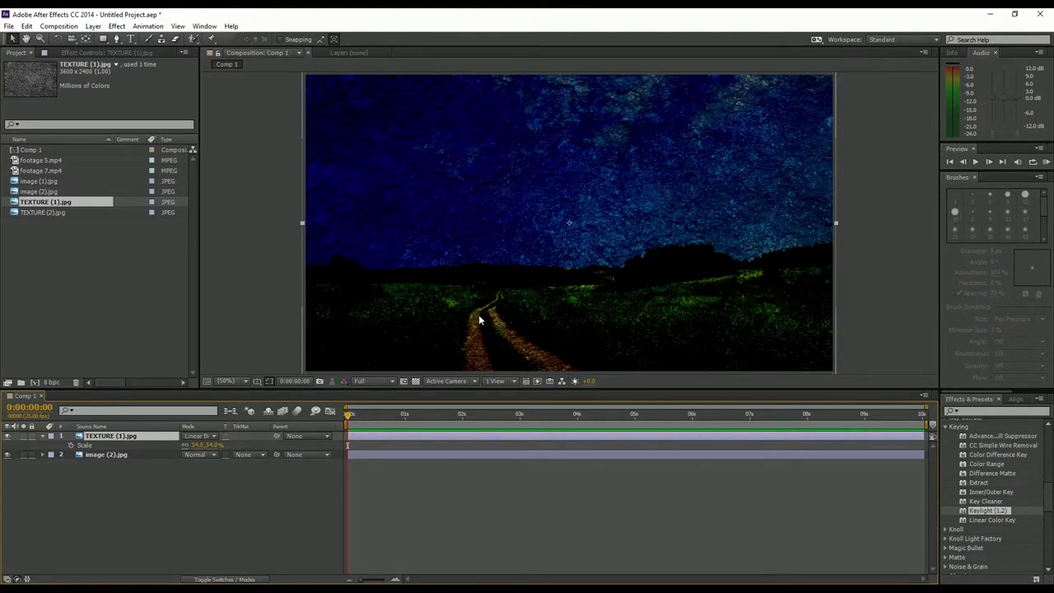
pyautogui.click(215, 438)
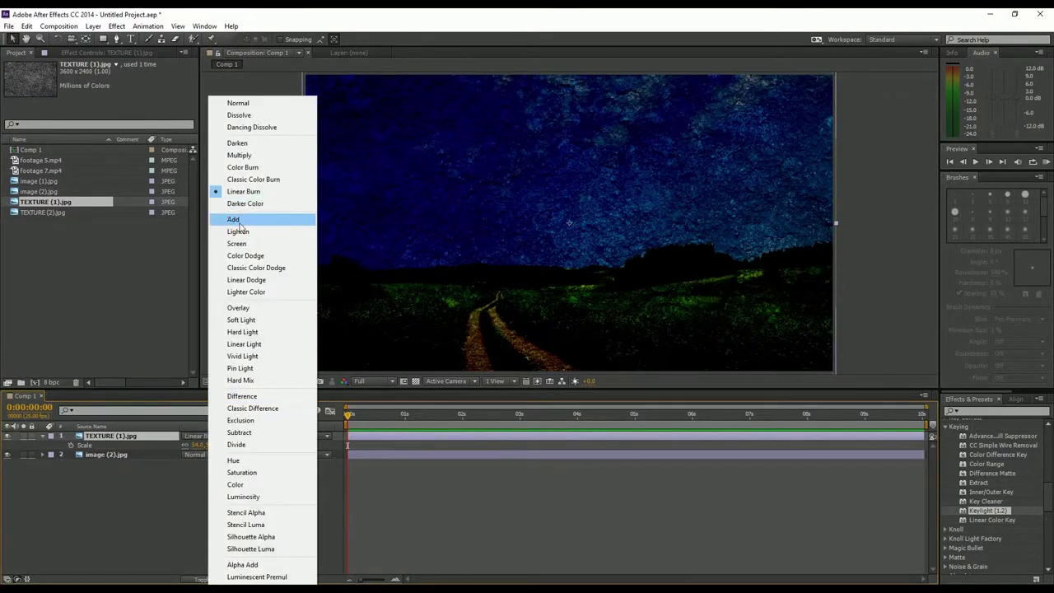
pyautogui.click(238, 221)
pyautogui.click(196, 437)
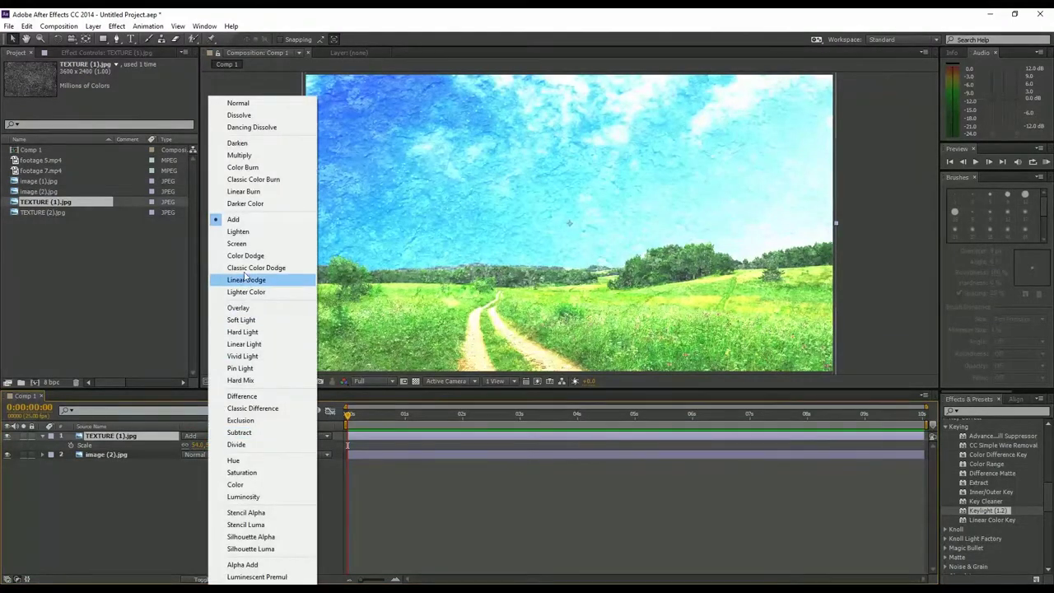
pyautogui.click(245, 256)
pyautogui.click(196, 437)
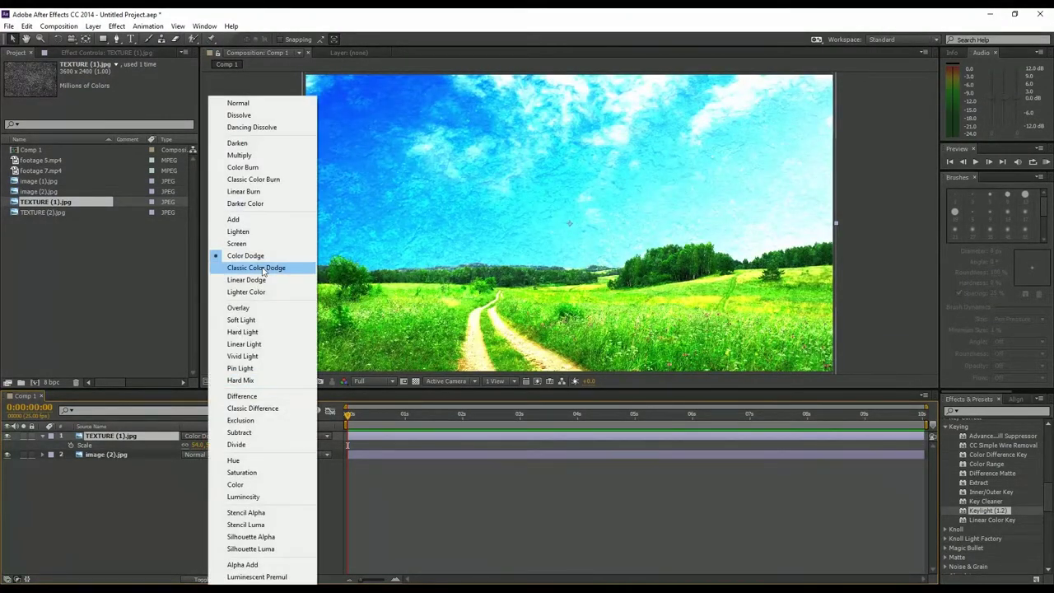
pyautogui.click(251, 309)
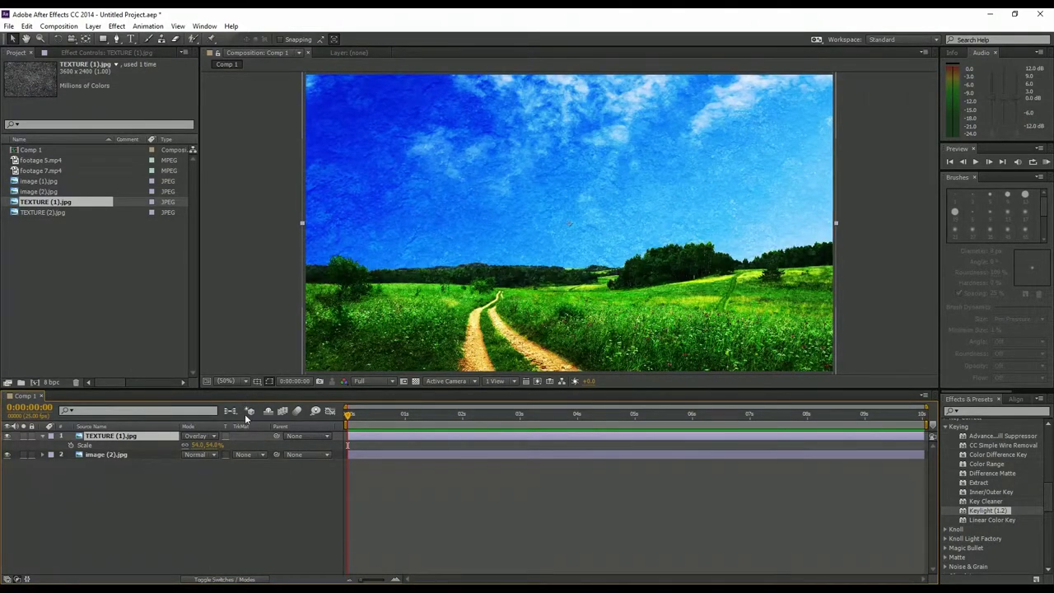
pyautogui.click(218, 439)
pyautogui.click(247, 322)
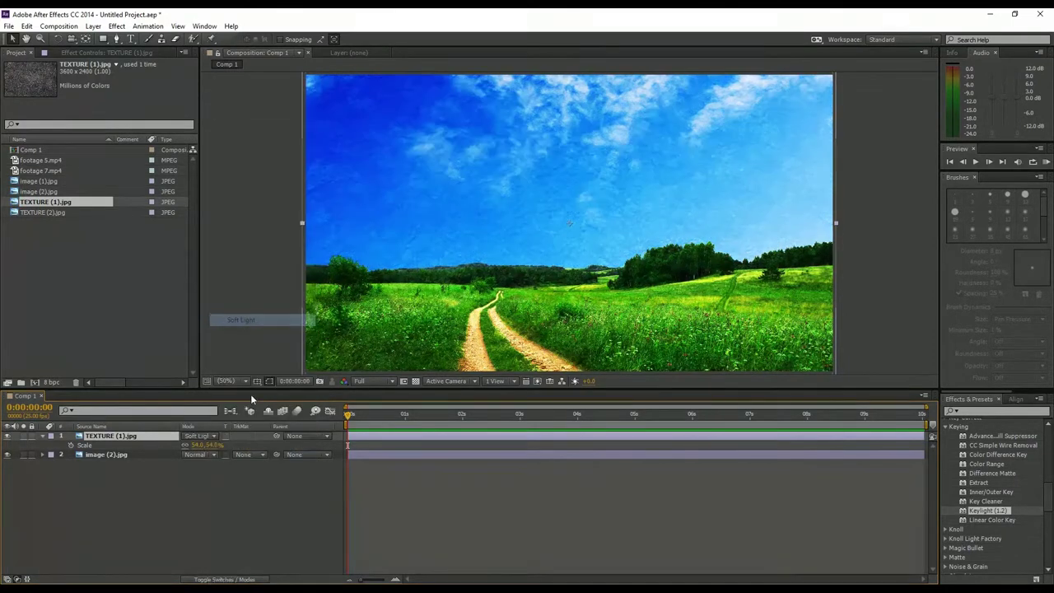
# Try Hard Light, Pin Light, Hue and Stencil Luma blend modes on the texture
pyautogui.click(214, 437)
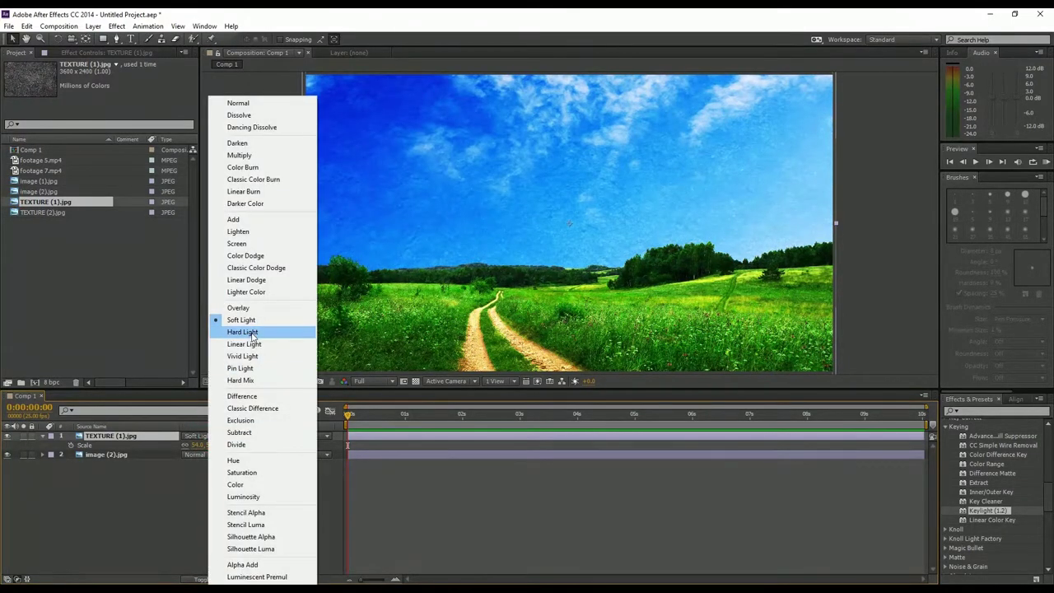
pyautogui.click(245, 332)
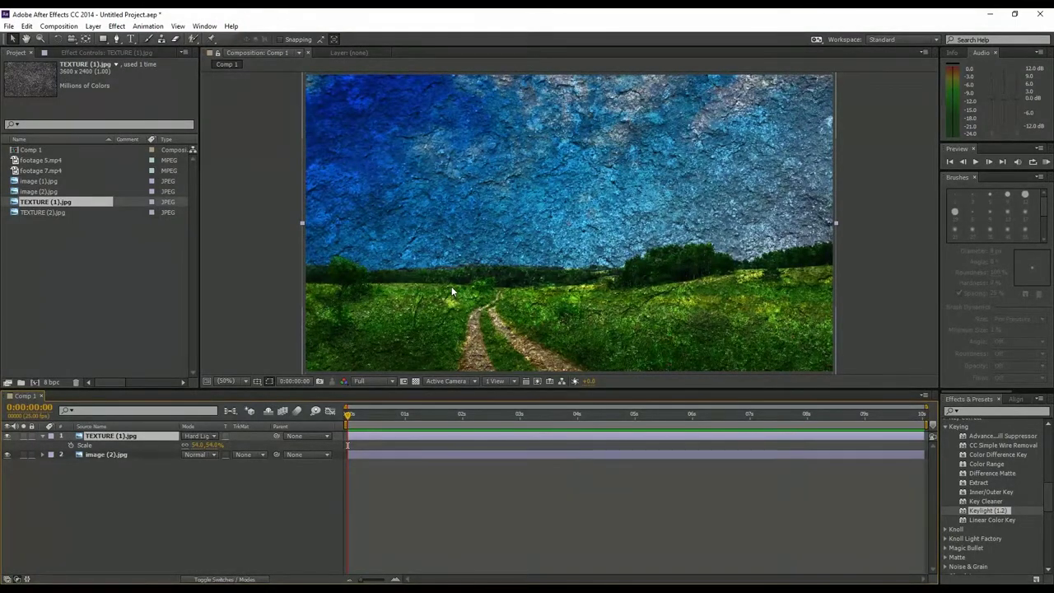
pyautogui.click(212, 436)
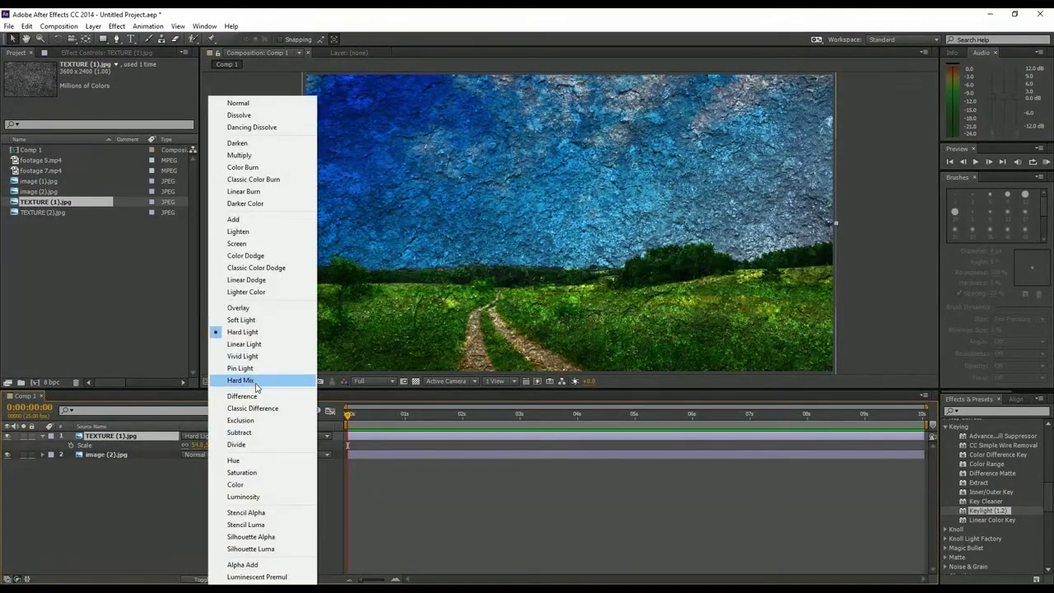
pyautogui.click(240, 368)
pyautogui.click(215, 435)
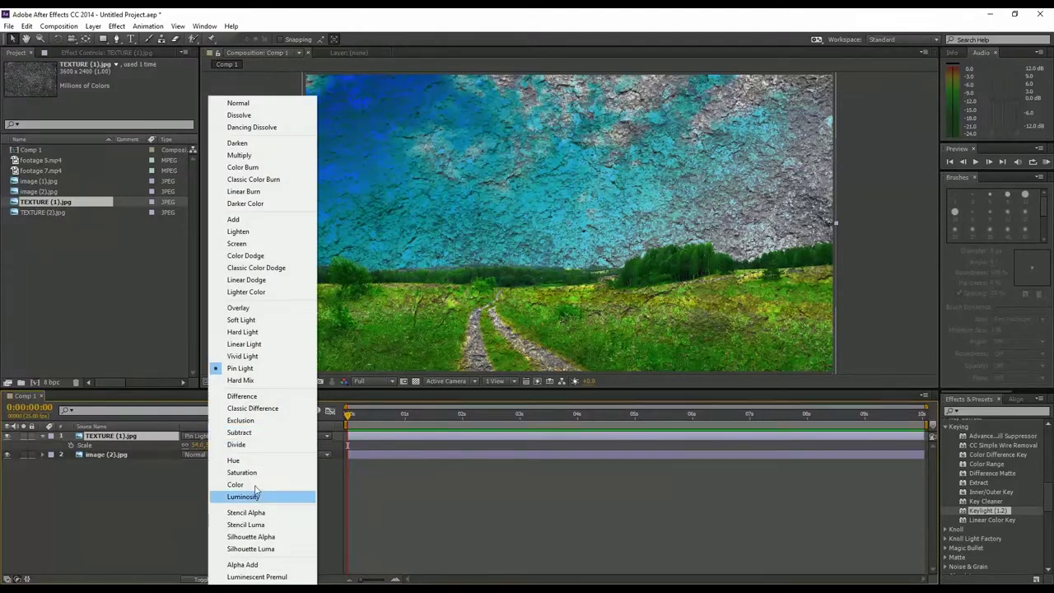
pyautogui.click(243, 461)
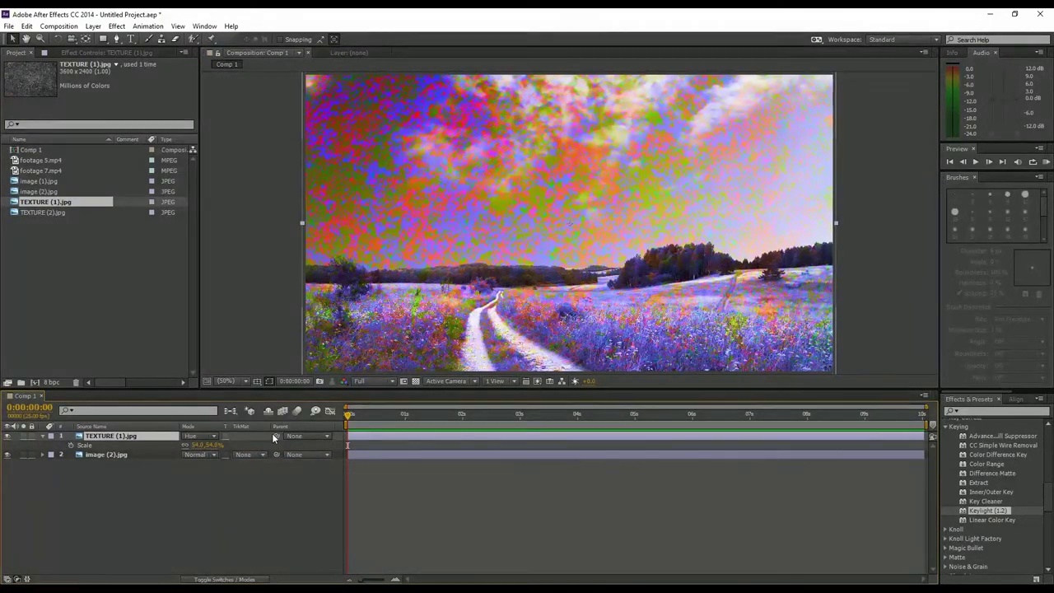
pyautogui.click(214, 437)
pyautogui.click(247, 526)
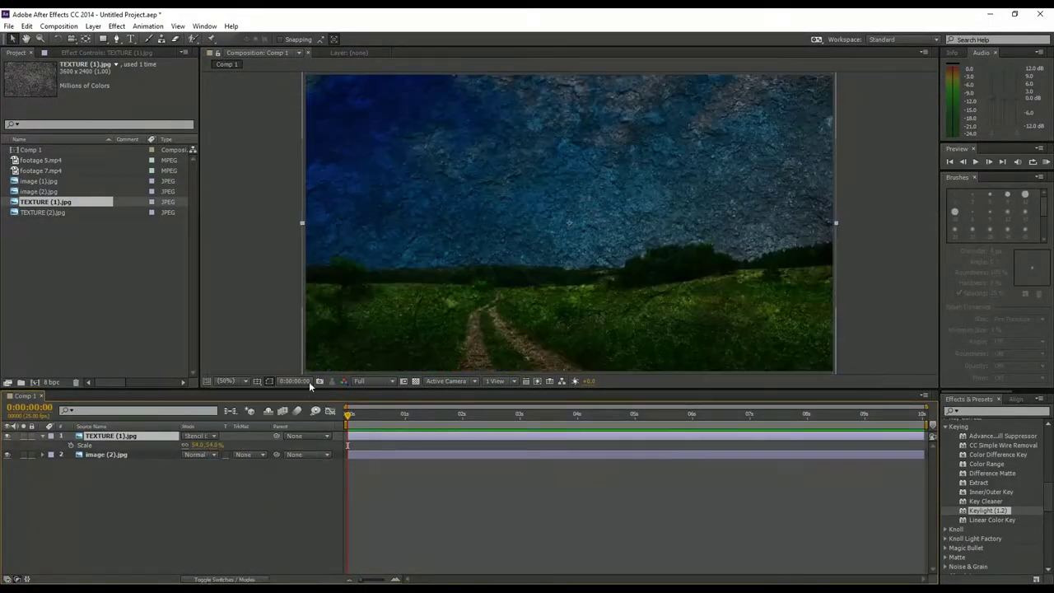
# Set the TEXTURE (1).jpg layer's blend mode back to Normal
pyautogui.click(213, 436)
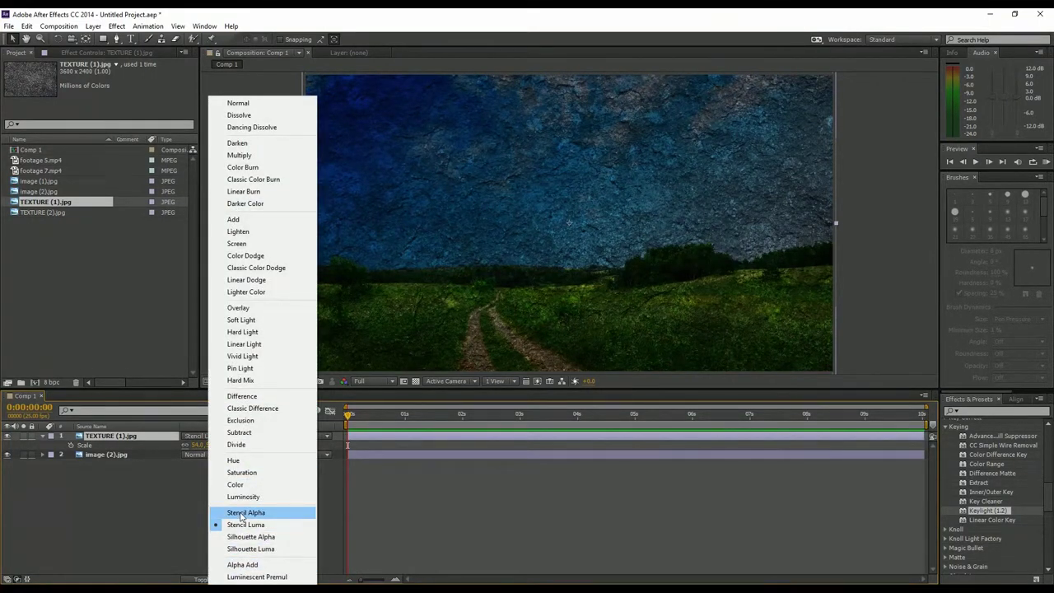
pyautogui.click(135, 504)
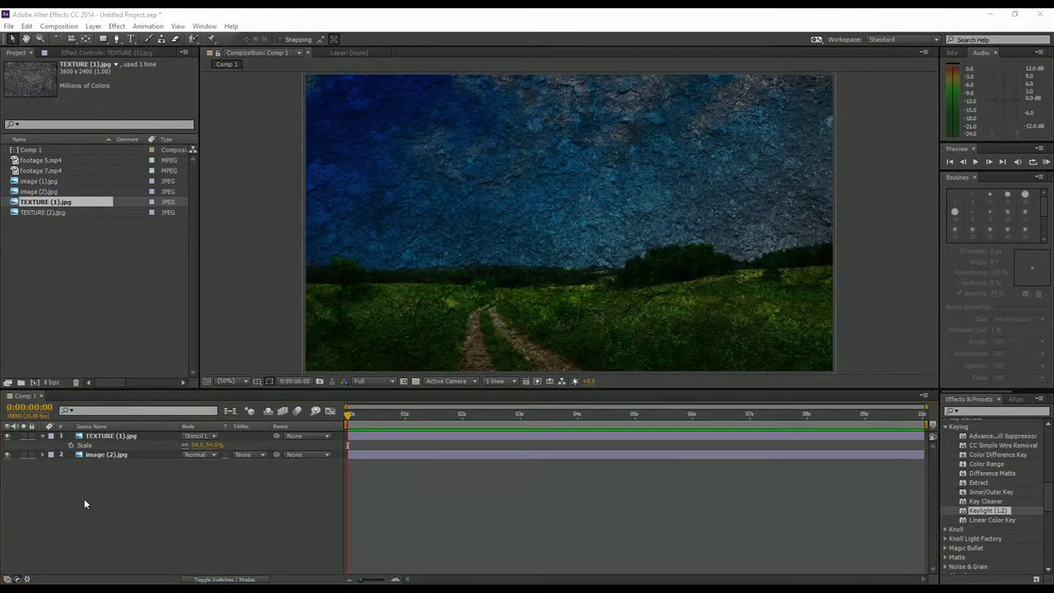
pyautogui.click(117, 439)
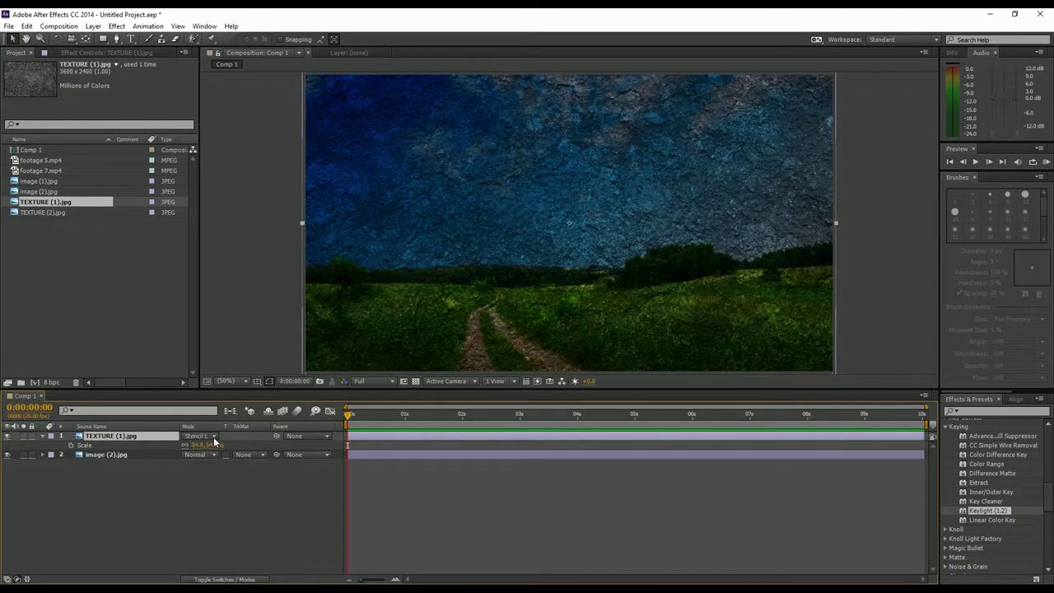
pyautogui.click(213, 436)
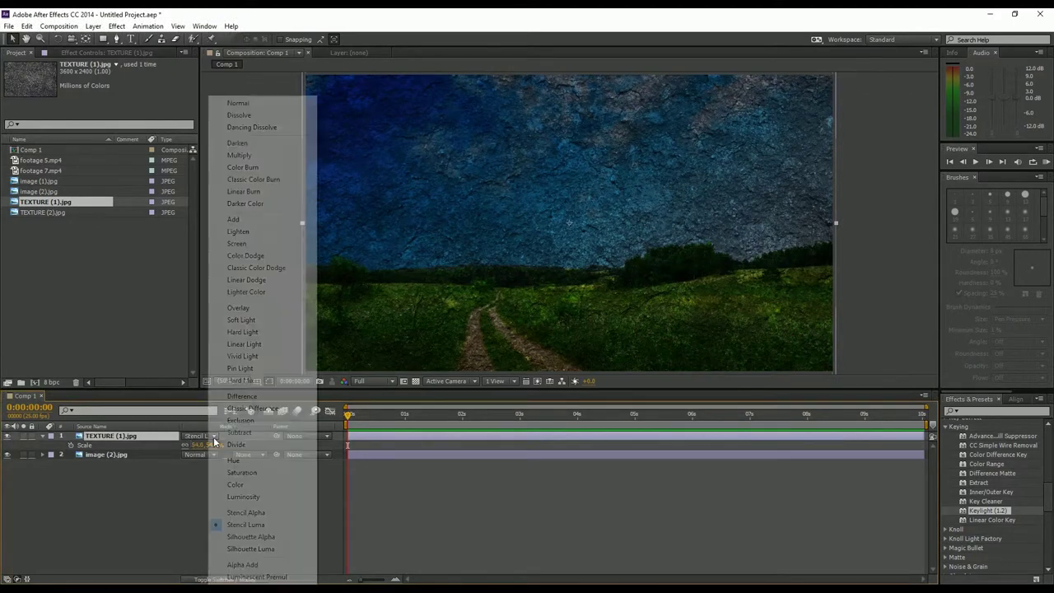
pyautogui.click(261, 105)
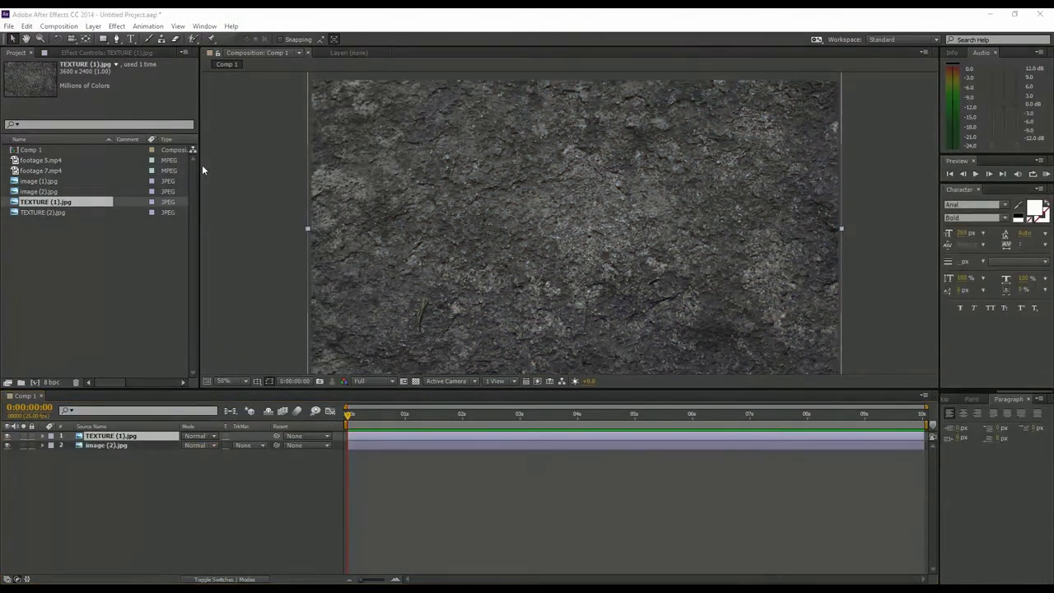
# Add a text layer reading TUTORIAL to the composition
pyautogui.click(131, 38)
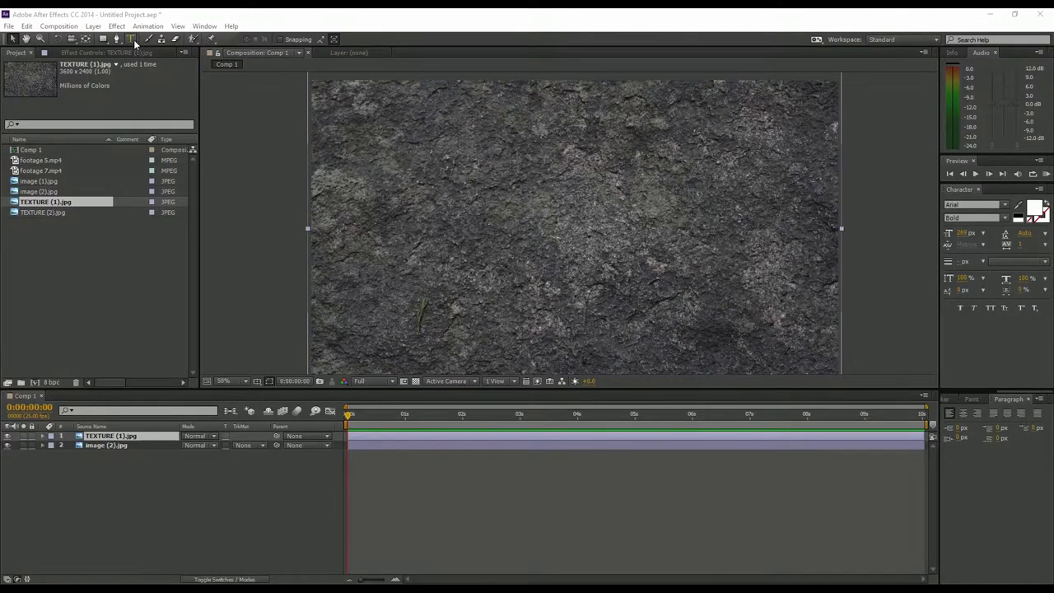
pyautogui.click(441, 237)
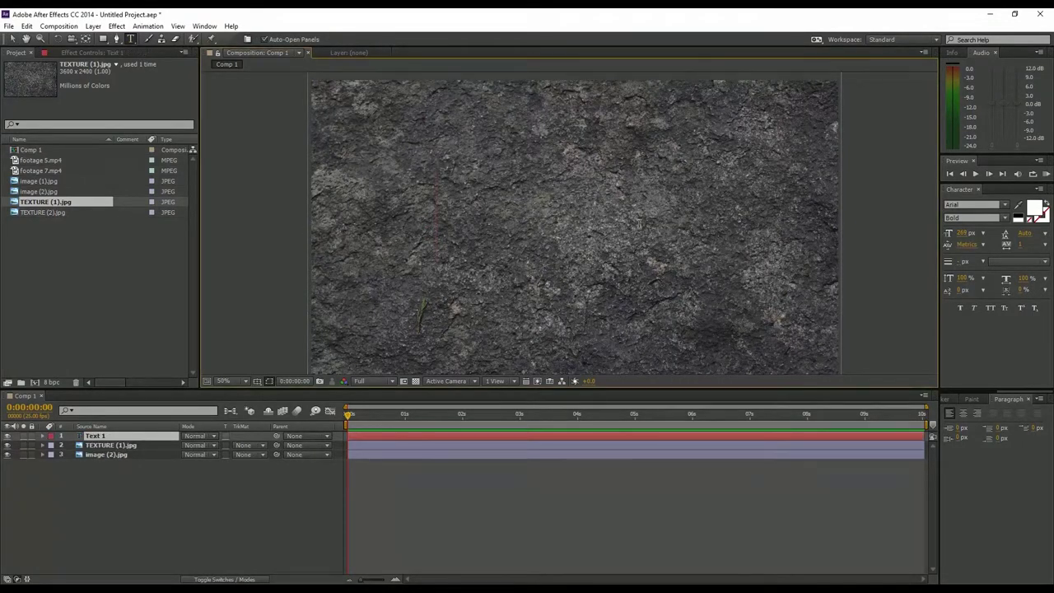
pyautogui.write('TUTORI')
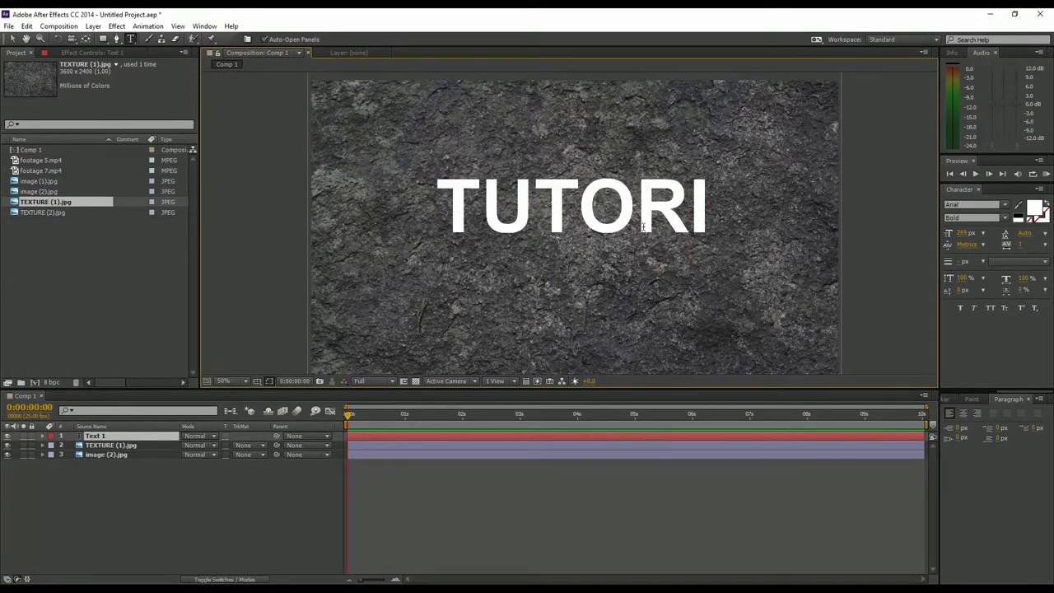
pyautogui.write('AL')
# Centre the TUTORIAL text and move TEXTURE (1).jpg above it in the layer stack
pyautogui.click(13, 40)
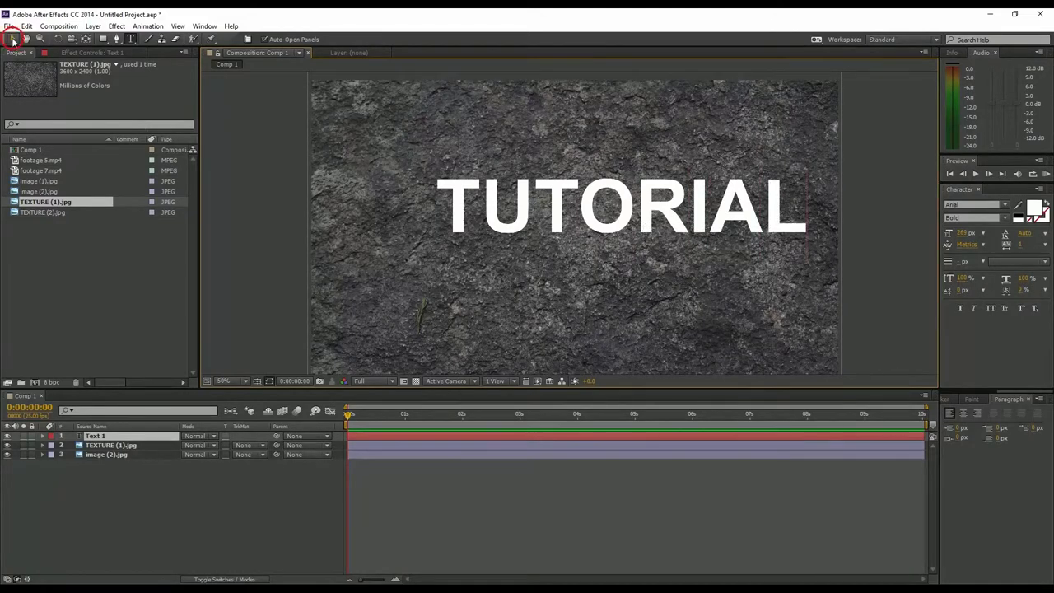
pyautogui.moveTo(617, 228); pyautogui.dragTo(566, 236)
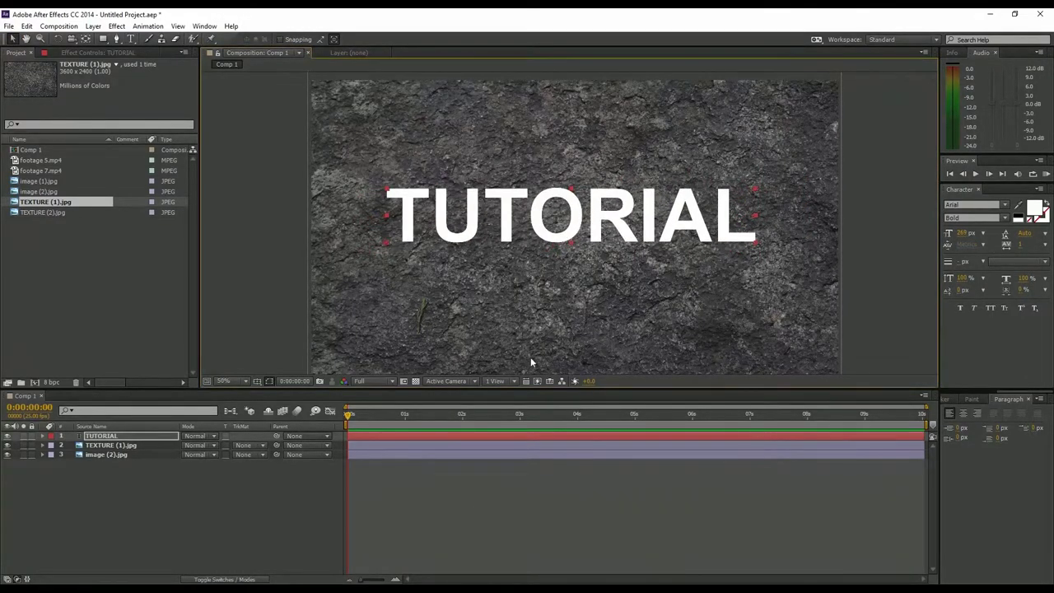
pyautogui.click(107, 445)
pyautogui.moveTo(108, 445); pyautogui.dragTo(107, 433)
# Hide and re-show the texture layer, then bring up TUTORIAL's TrkMat choices
pyautogui.click(106, 454)
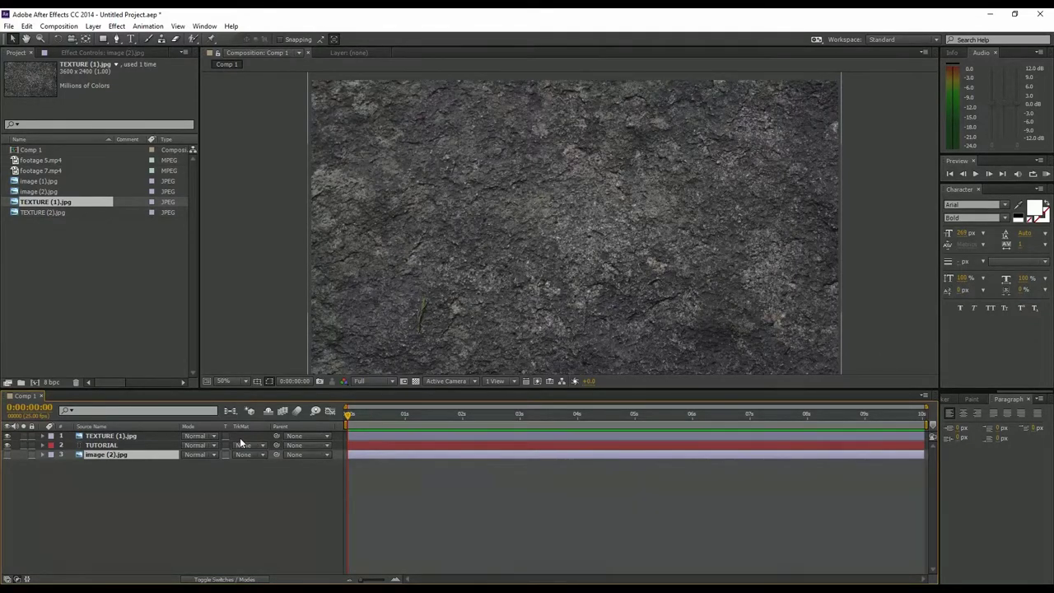
pyautogui.click(97, 445)
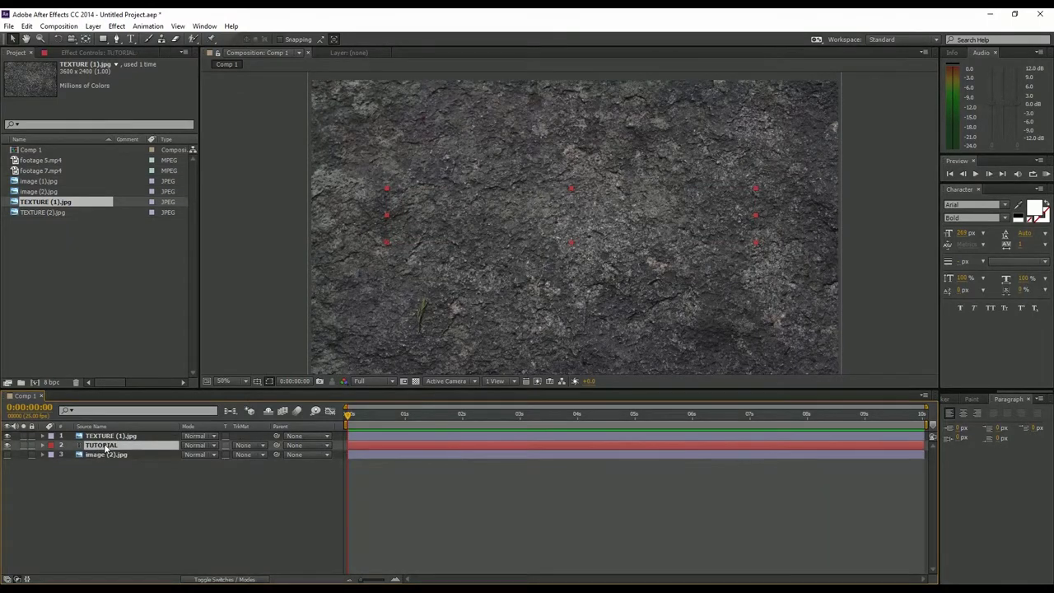
pyautogui.click(8, 436)
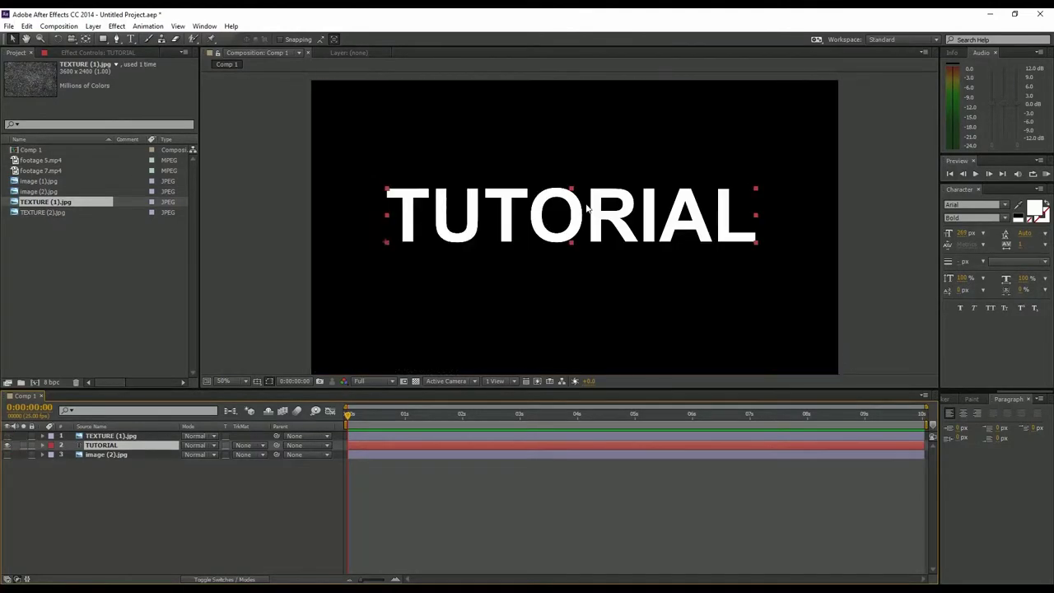
pyautogui.click(7, 436)
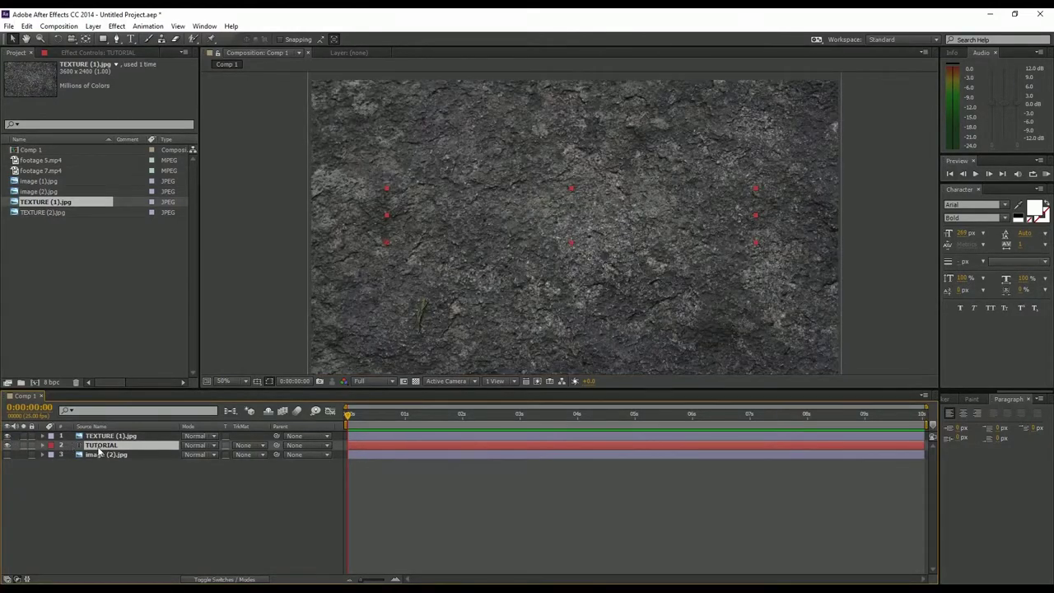
pyautogui.click(257, 448)
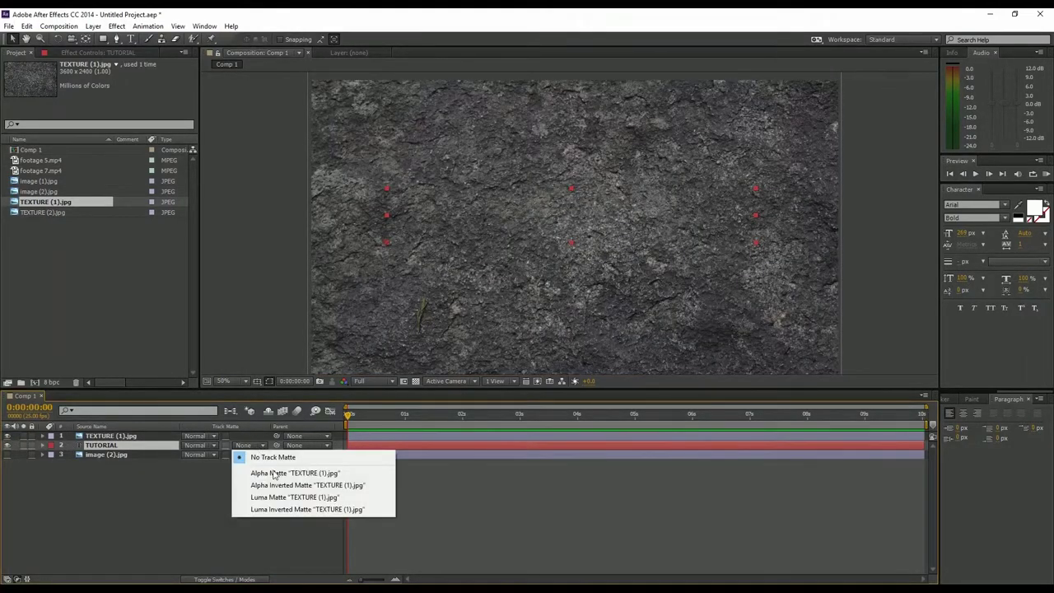
# Apply a Luma Matte to TUTORIAL, shift the texture, try Luma Inverted, then revert to Luma
pyautogui.click(331, 500)
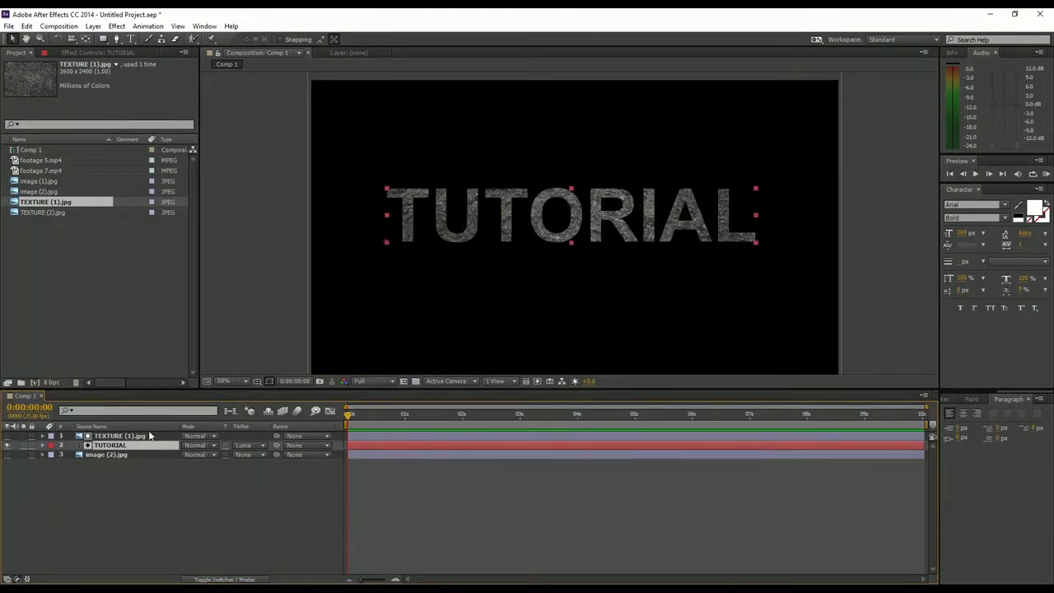
pyautogui.click(128, 437)
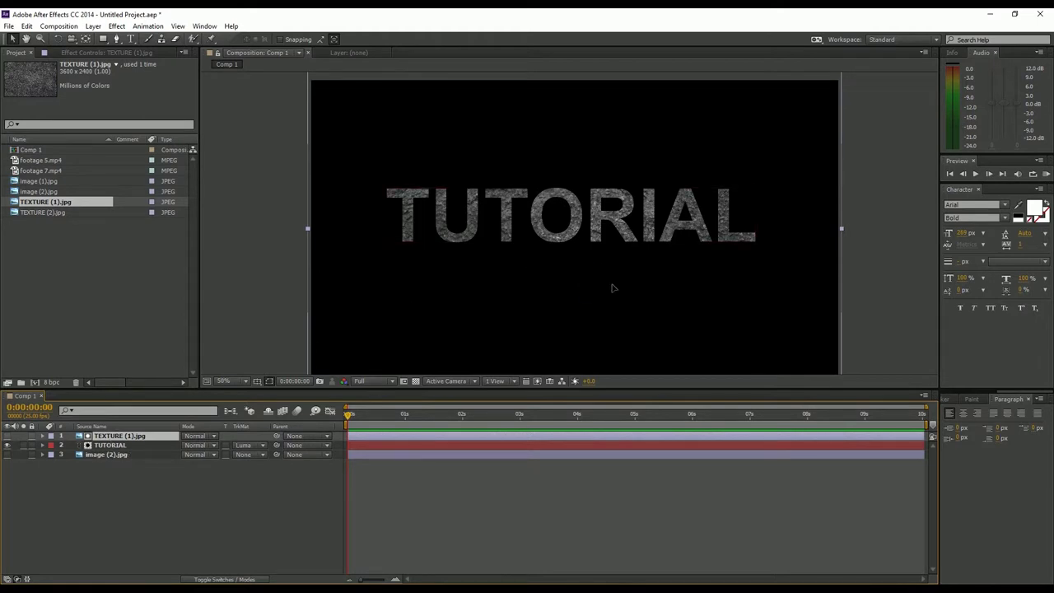
pyautogui.moveTo(612, 287)
pyautogui.mouseDown()
pyautogui.moveTo(598, 255)
pyautogui.moveTo(604, 282)
pyautogui.moveTo(584, 255)
pyautogui.moveTo(601, 290)
pyautogui.moveTo(607, 275)
pyautogui.mouseUp()
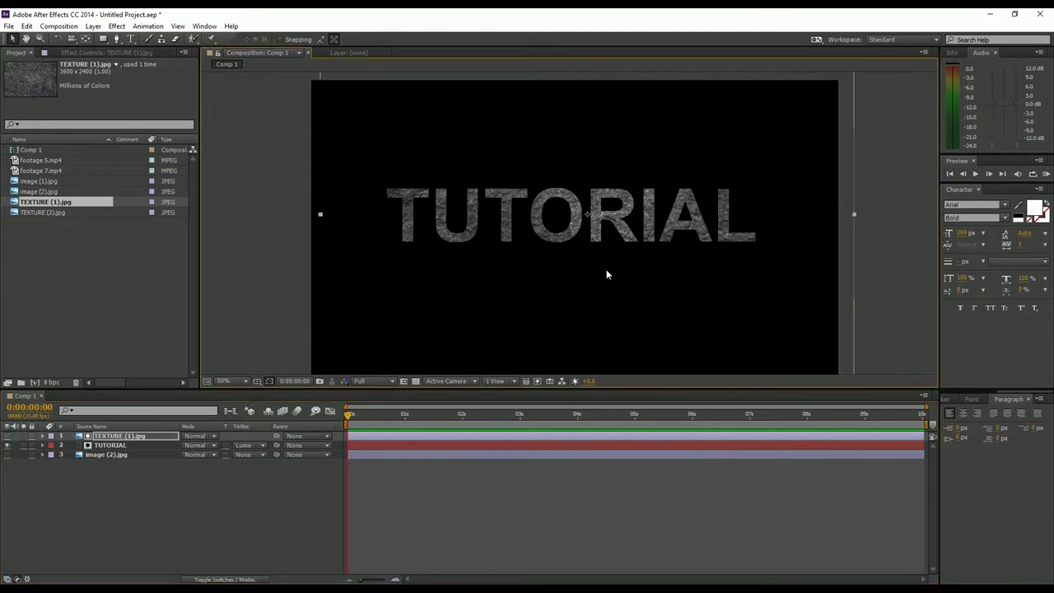
pyautogui.click(246, 447)
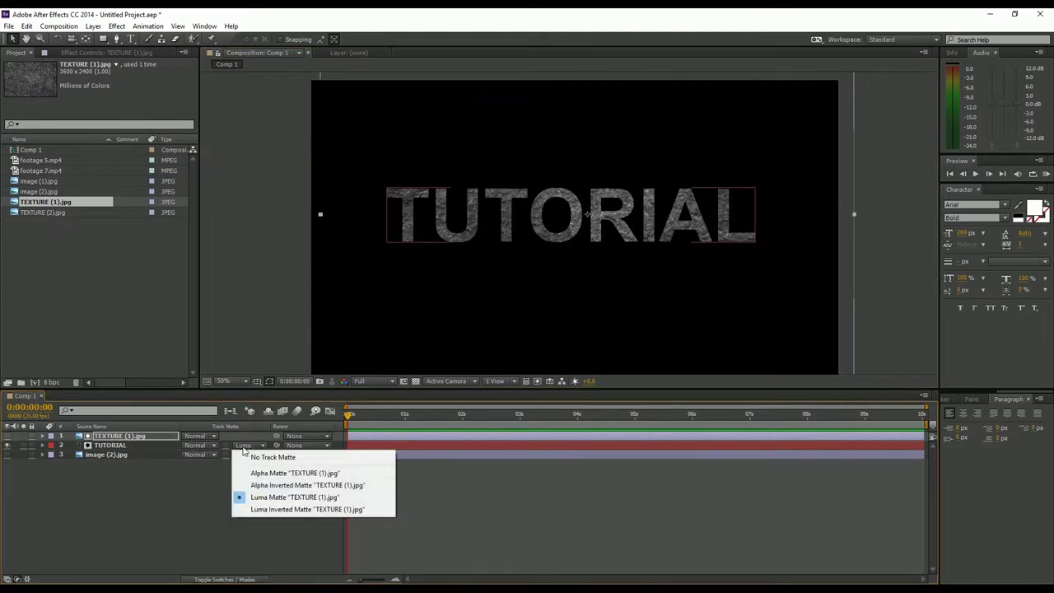
pyautogui.click(299, 509)
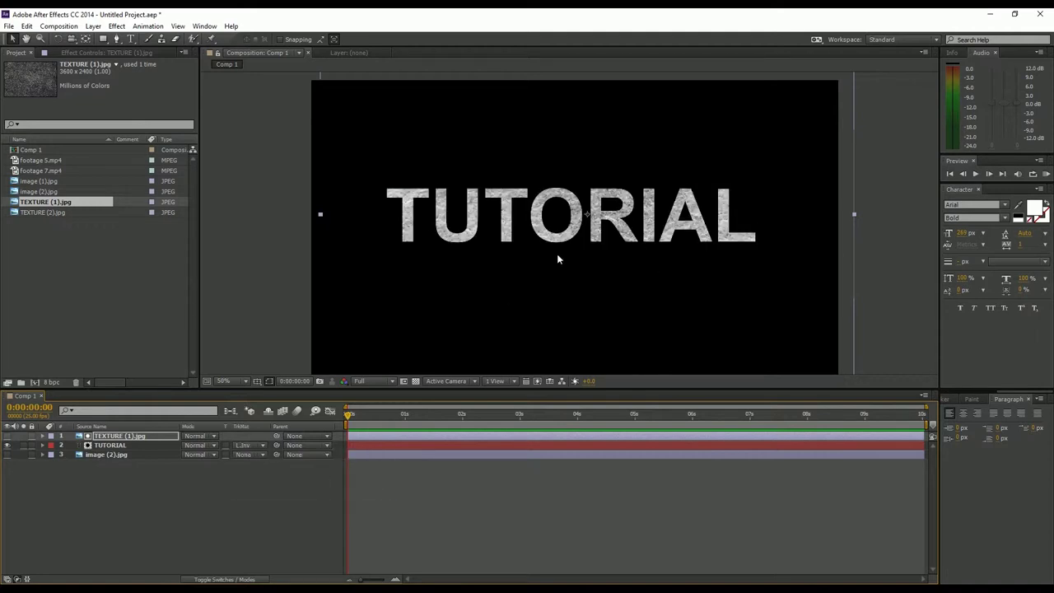
pyautogui.click(257, 452)
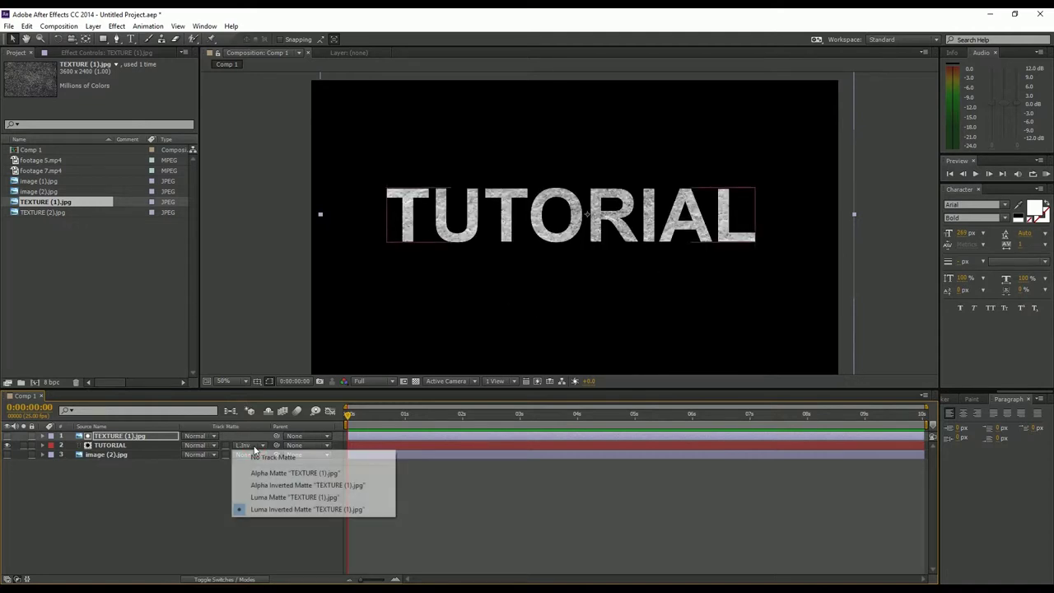
pyautogui.click(269, 497)
# Set the TUTORIAL layer's TrkMat to No Track Matte
pyautogui.click(121, 447)
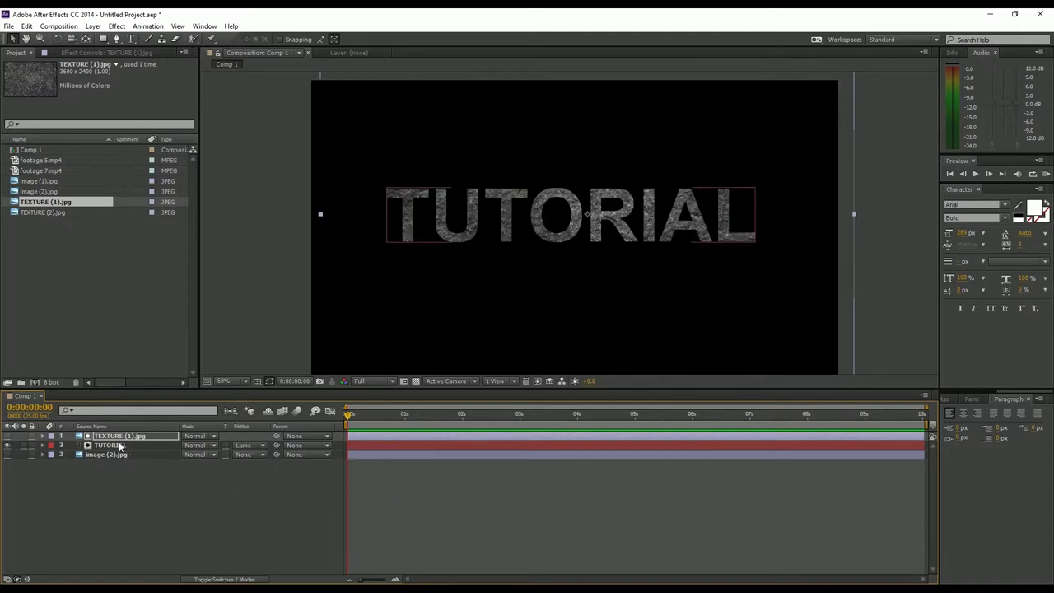
pyautogui.click(119, 443)
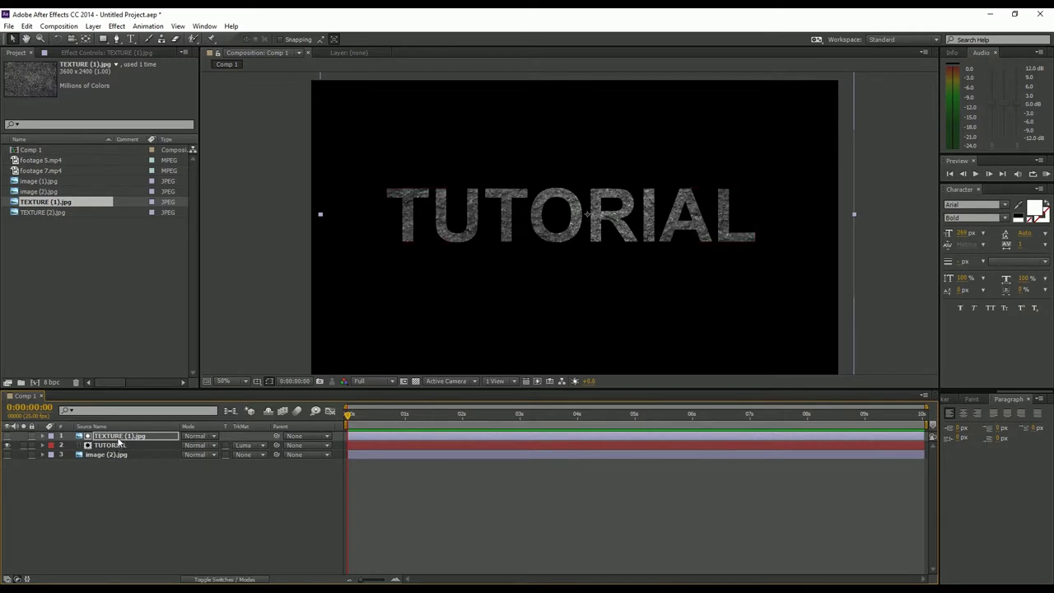
pyautogui.click(121, 446)
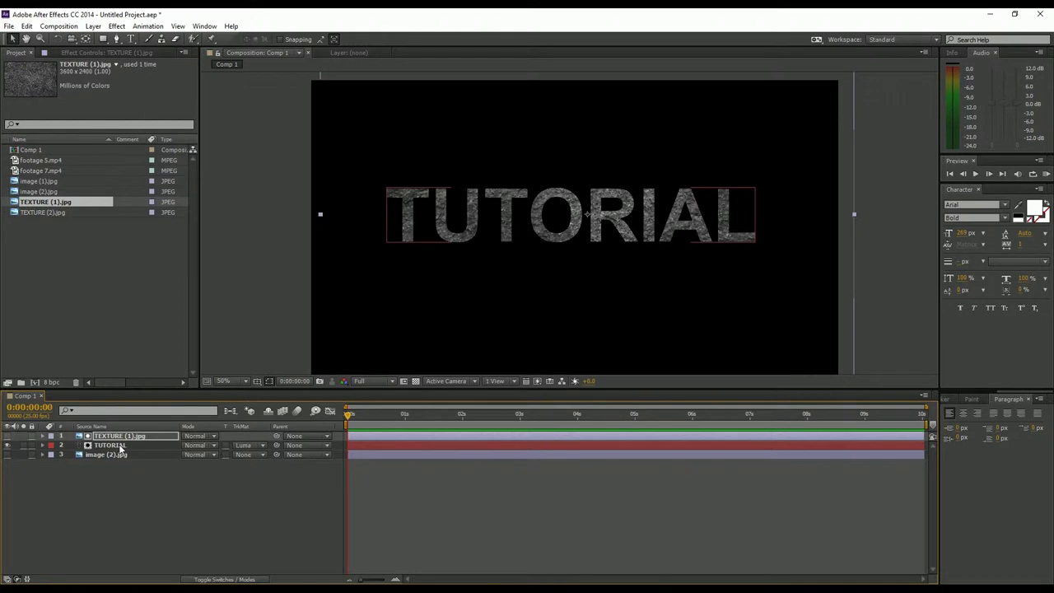
pyautogui.click(247, 446)
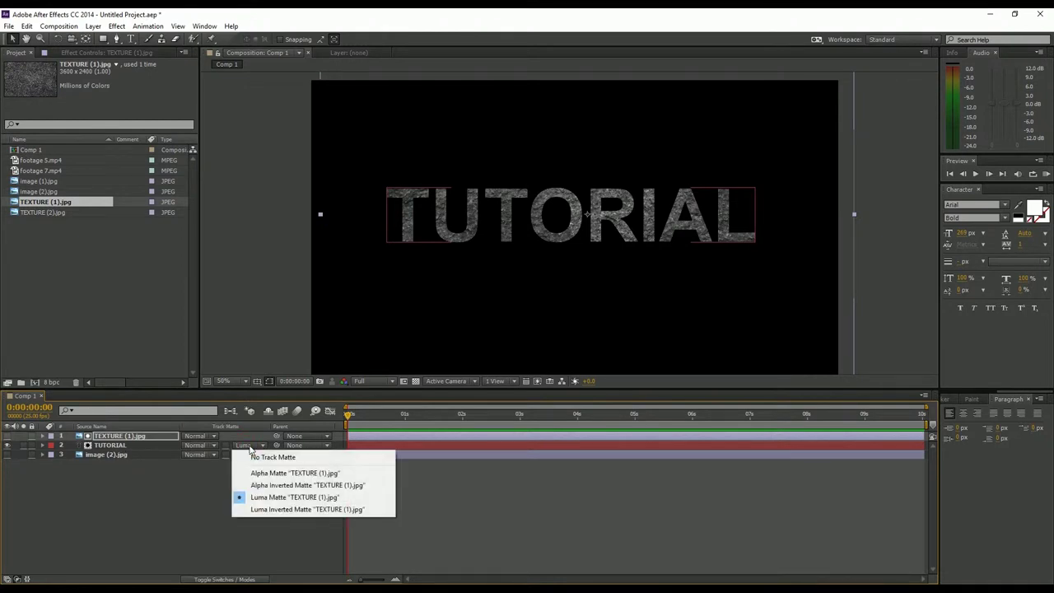
pyautogui.click(262, 452)
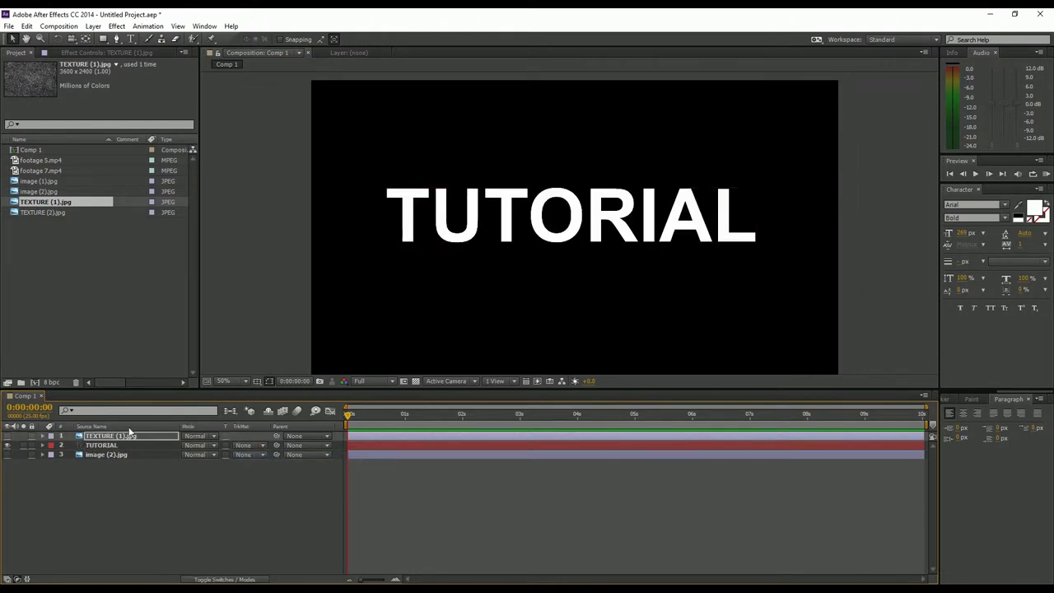
# Show image (2).jpg, give it a TUTORIAL Alpha Matte, and move it so landscape fills the letters
pyautogui.click(7, 455)
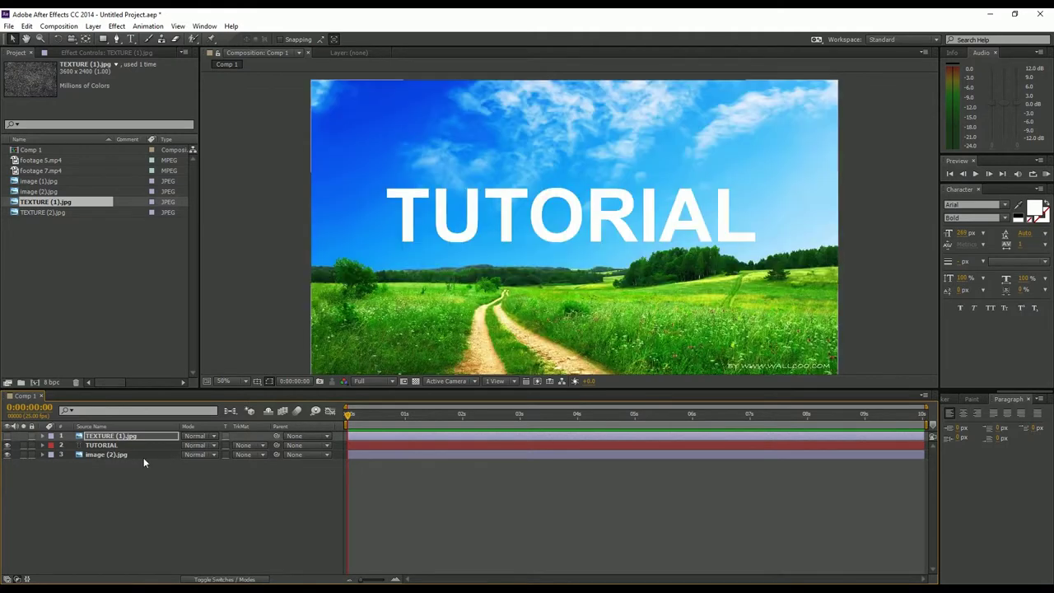
pyautogui.click(122, 456)
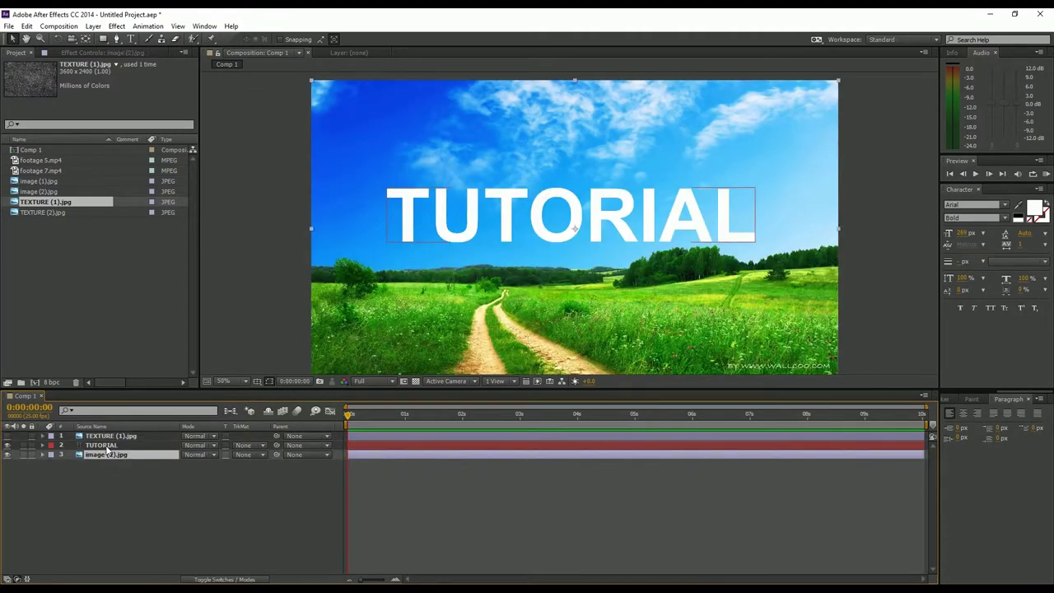
pyautogui.click(103, 446)
pyautogui.click(107, 455)
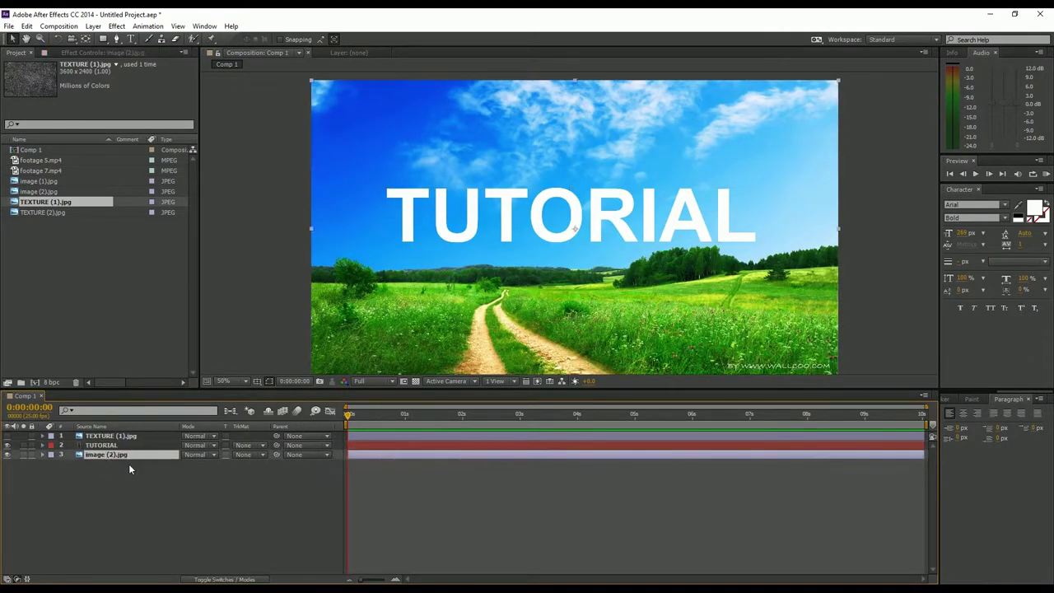
pyautogui.click(243, 454)
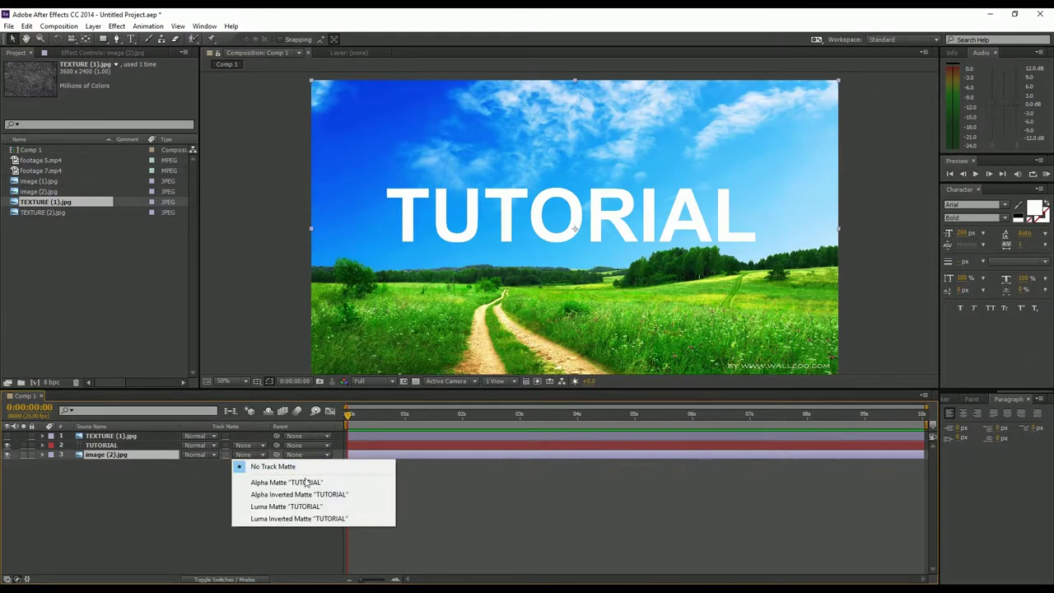
pyautogui.click(303, 483)
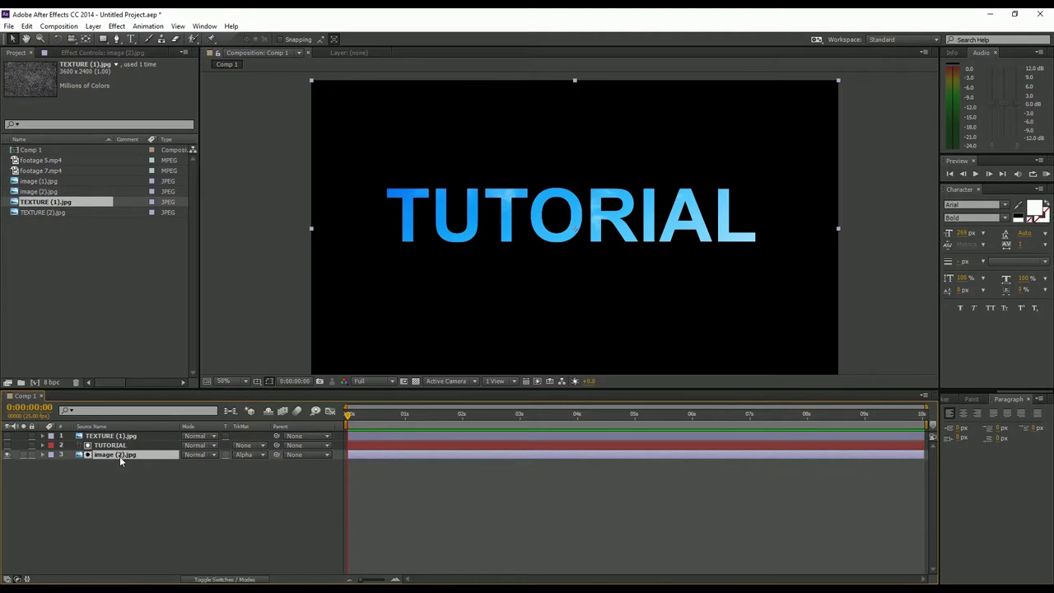
pyautogui.moveTo(619, 311); pyautogui.dragTo(617, 249)
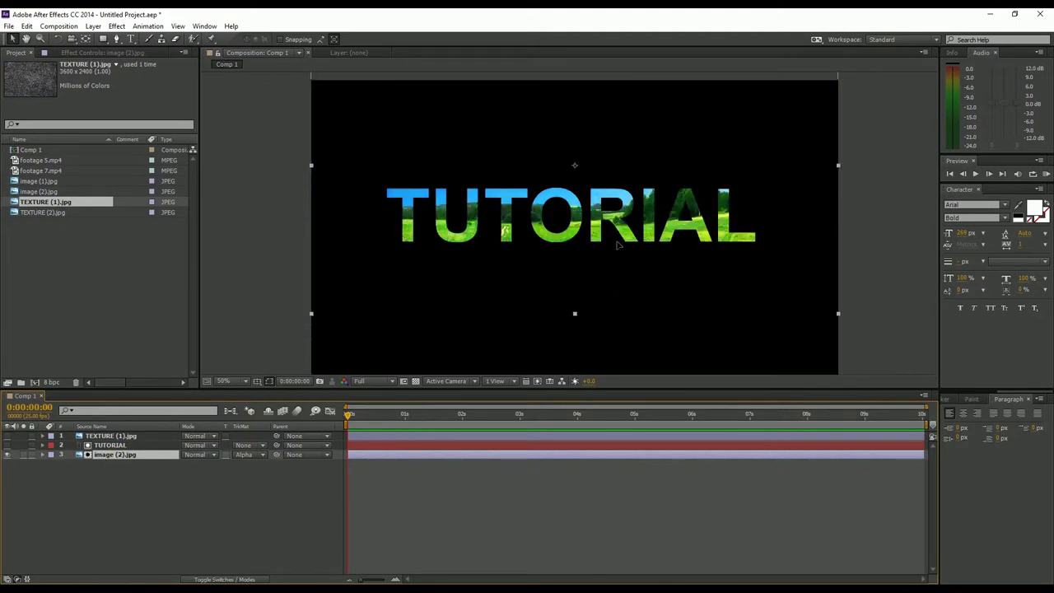
pyautogui.click(564, 309)
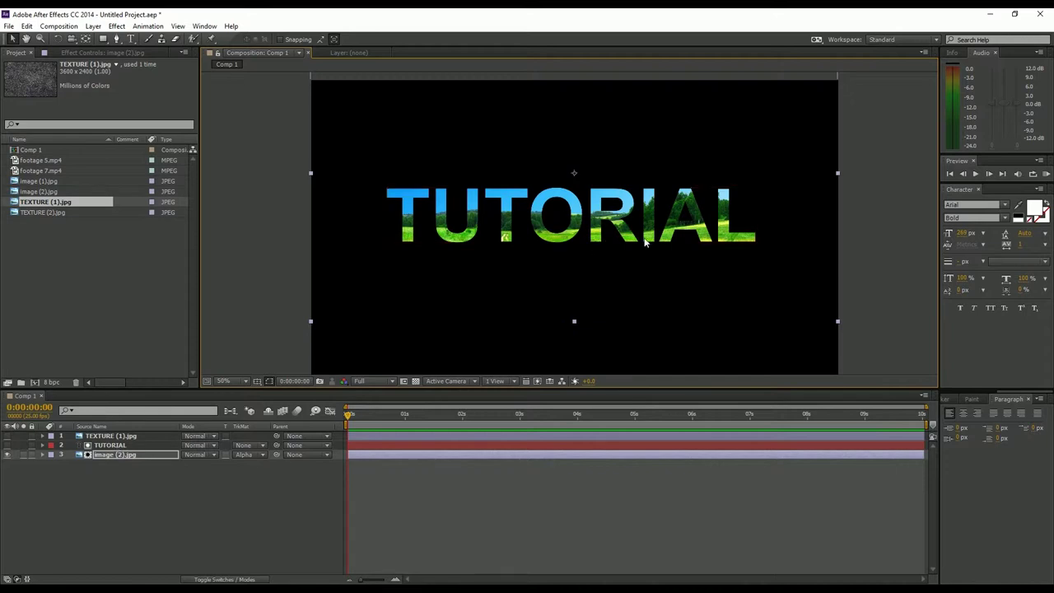
# Switch image (2).jpg to Alpha Inverted Matte and shift the image down to fill the frame
pyautogui.click(256, 459)
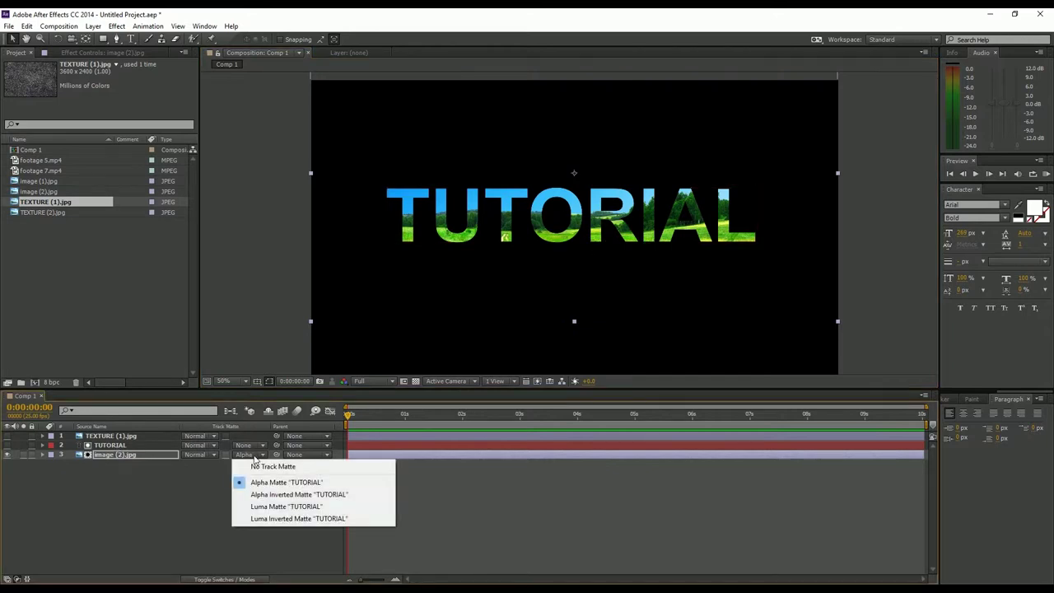
pyautogui.click(286, 496)
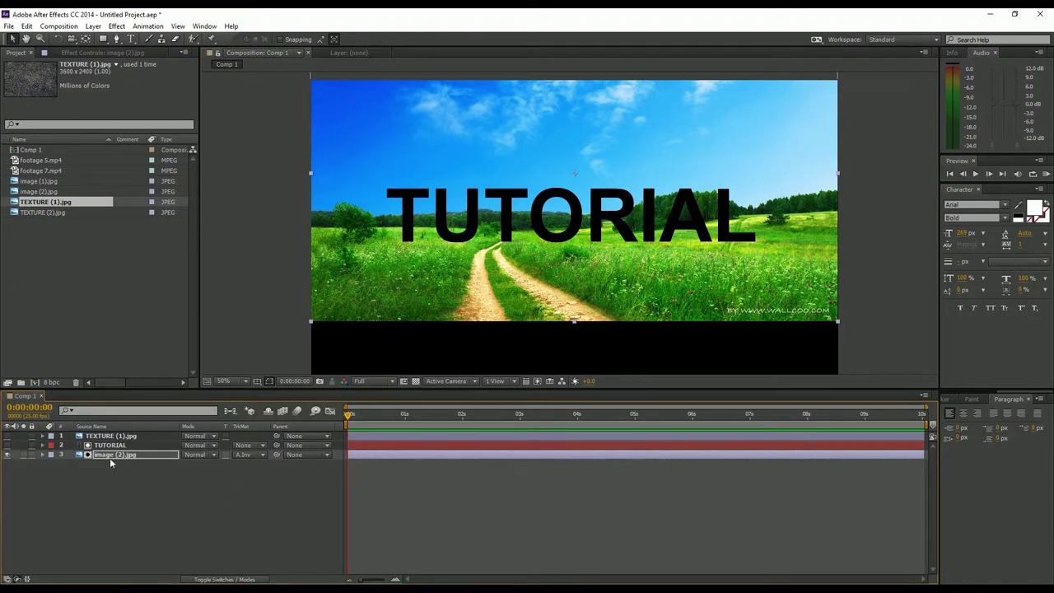
pyautogui.moveTo(629, 264); pyautogui.dragTo(634, 318)
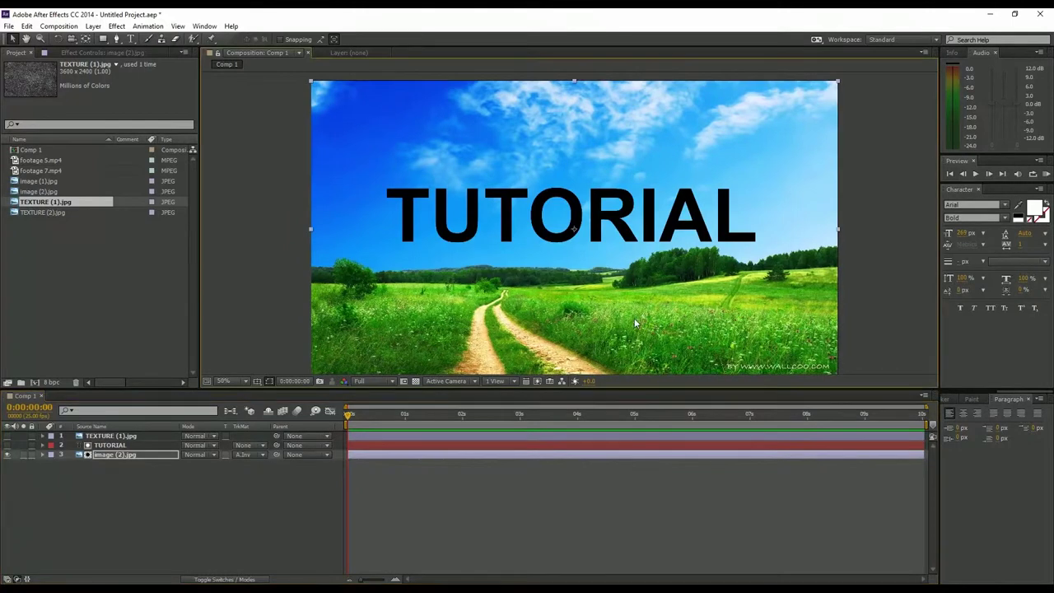
pyautogui.click(123, 446)
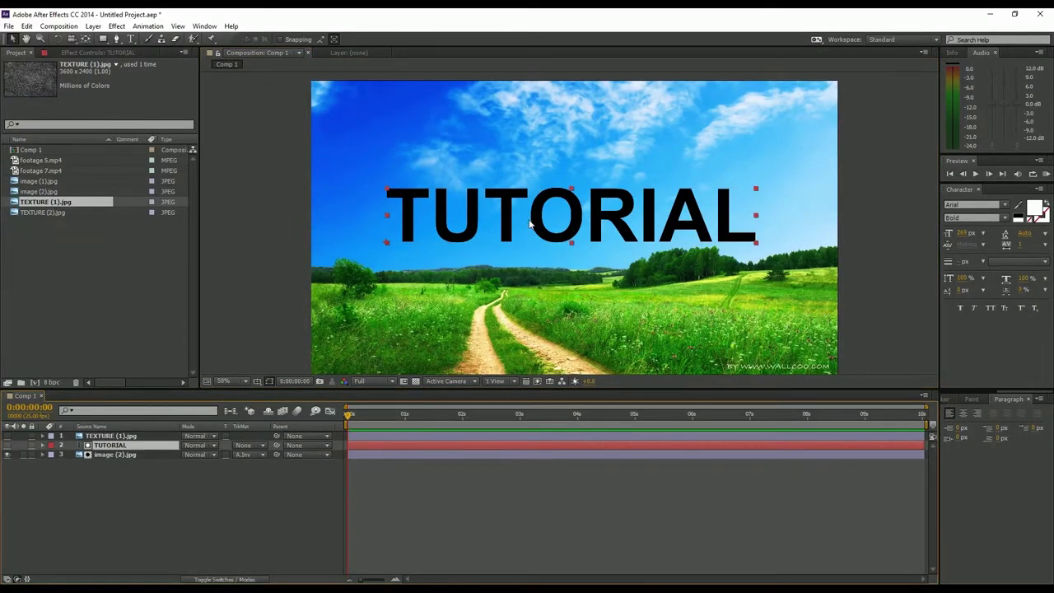
pyautogui.click(132, 435)
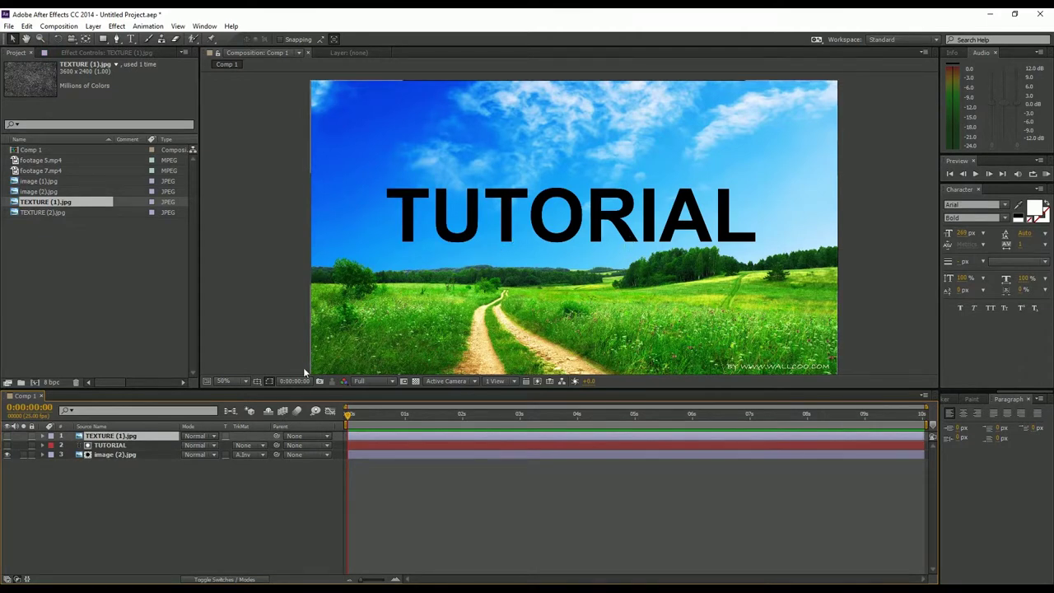
# Move the texture below the meadow, hide it, and set the meadow back to Alpha Matte
pyautogui.click(7, 436)
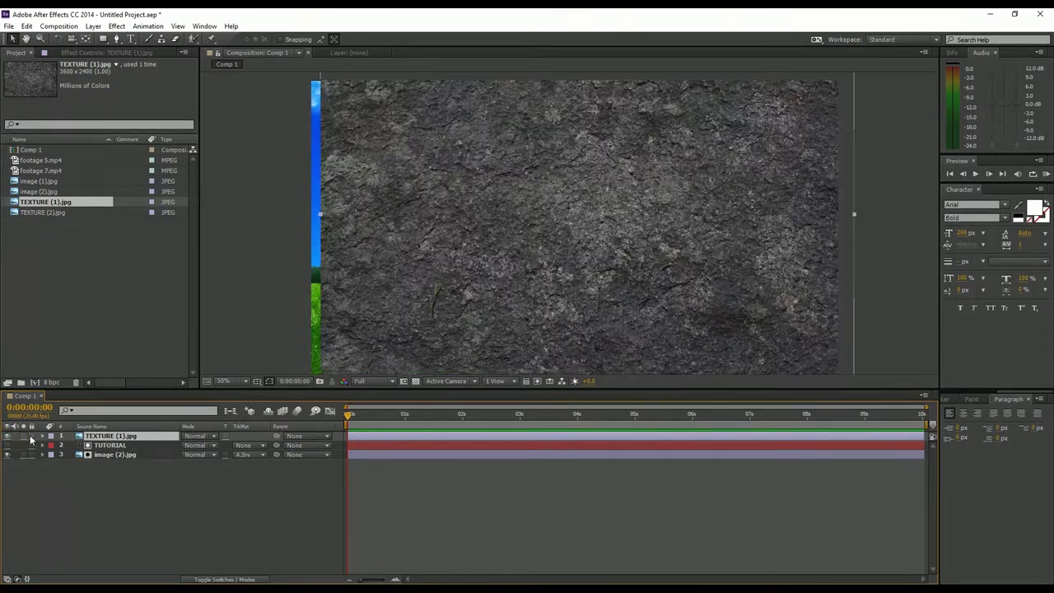
pyautogui.moveTo(95, 436); pyautogui.dragTo(90, 488)
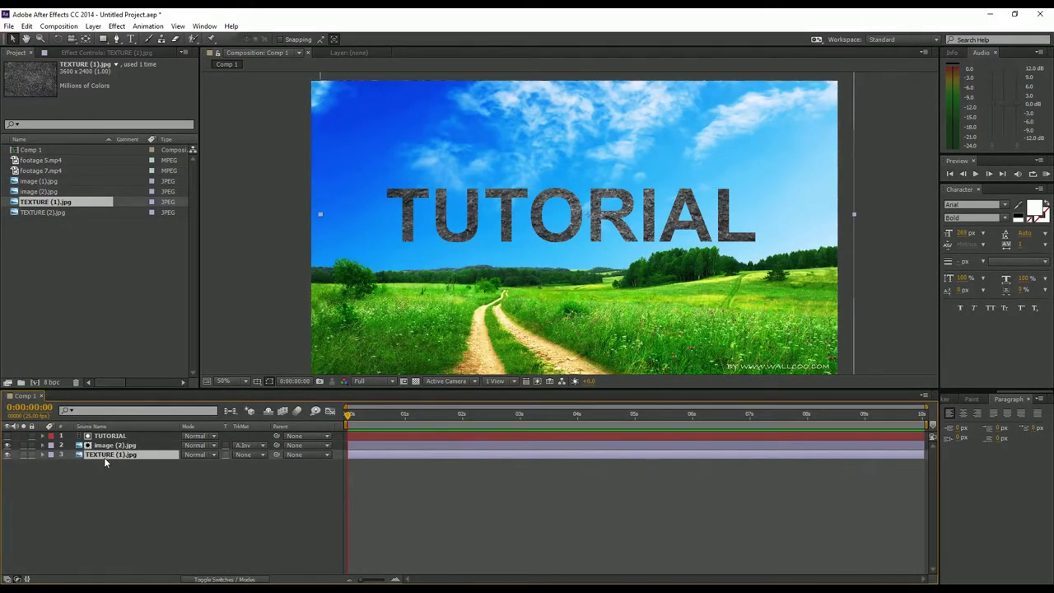
pyautogui.click(7, 455)
pyautogui.click(247, 445)
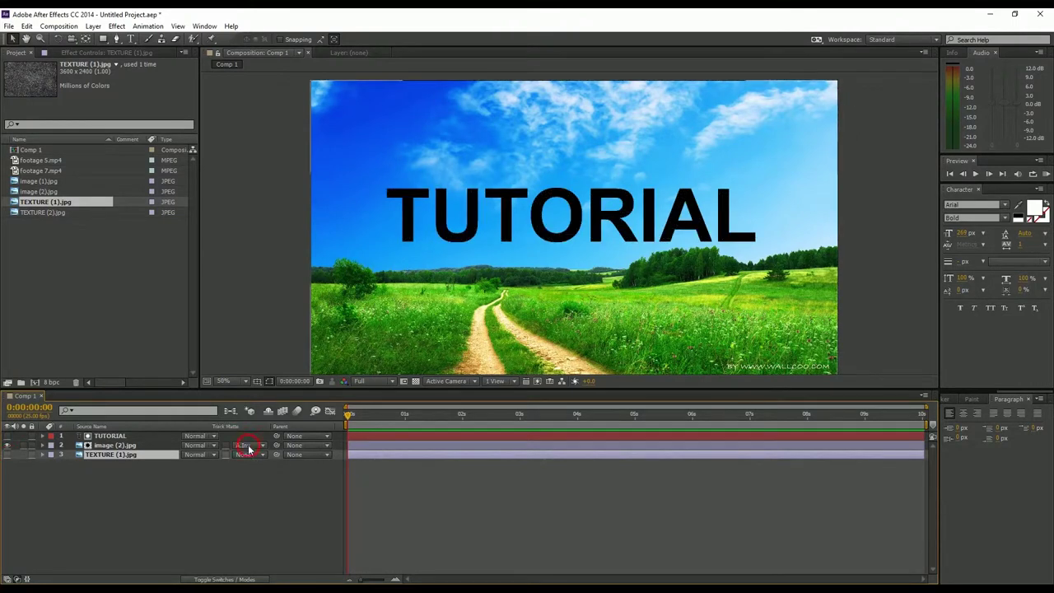
pyautogui.click(289, 472)
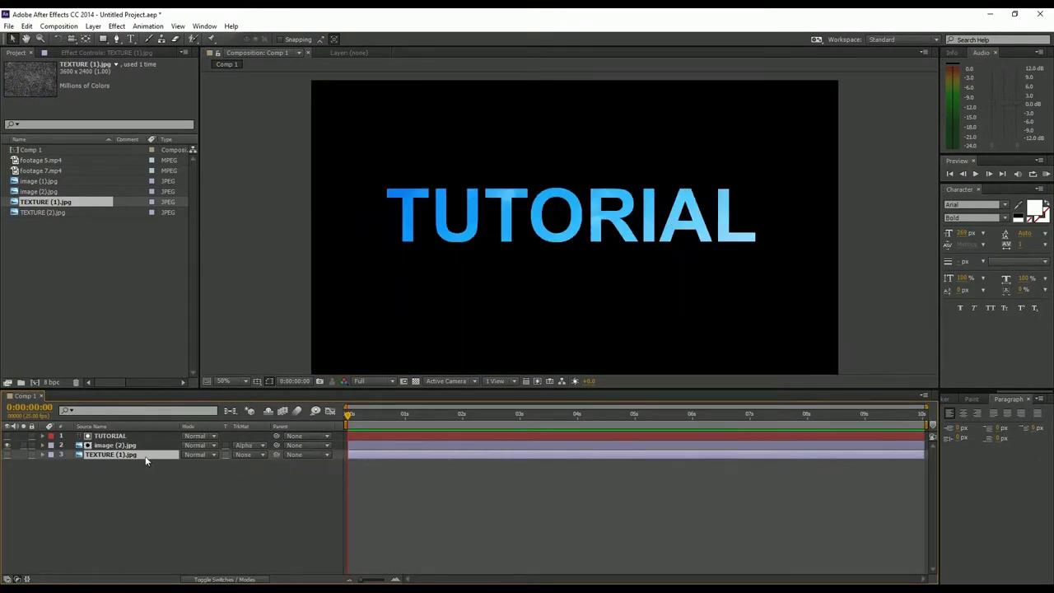
pyautogui.click(116, 446)
pyautogui.moveTo(557, 320); pyautogui.dragTo(557, 262)
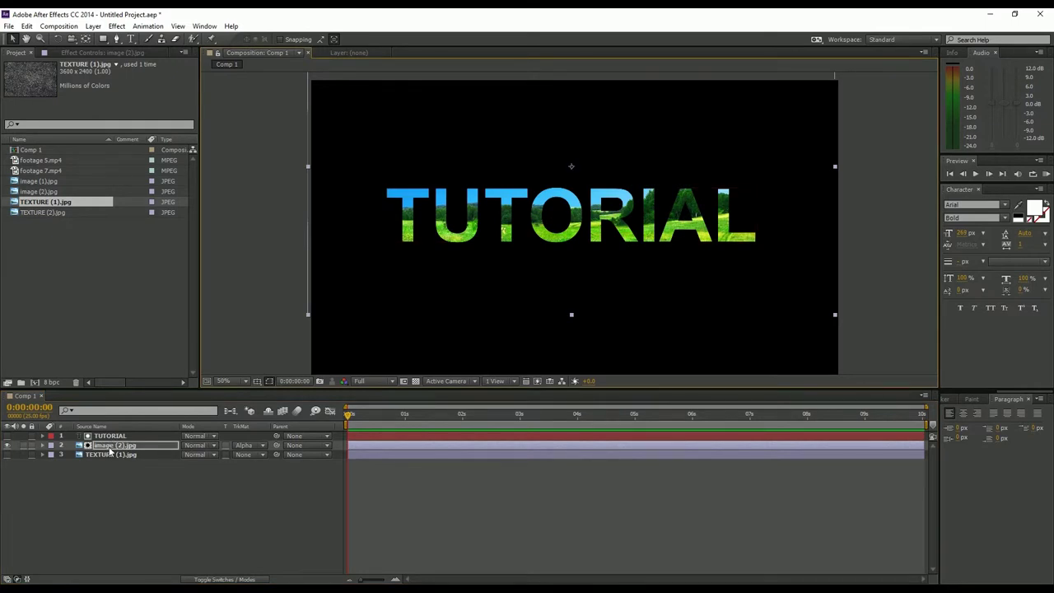
# Invert the meadow's matte, fit it to frame with Ctrl+Alt+F, then set No Track Matte
pyautogui.click(252, 445)
pyautogui.click(262, 486)
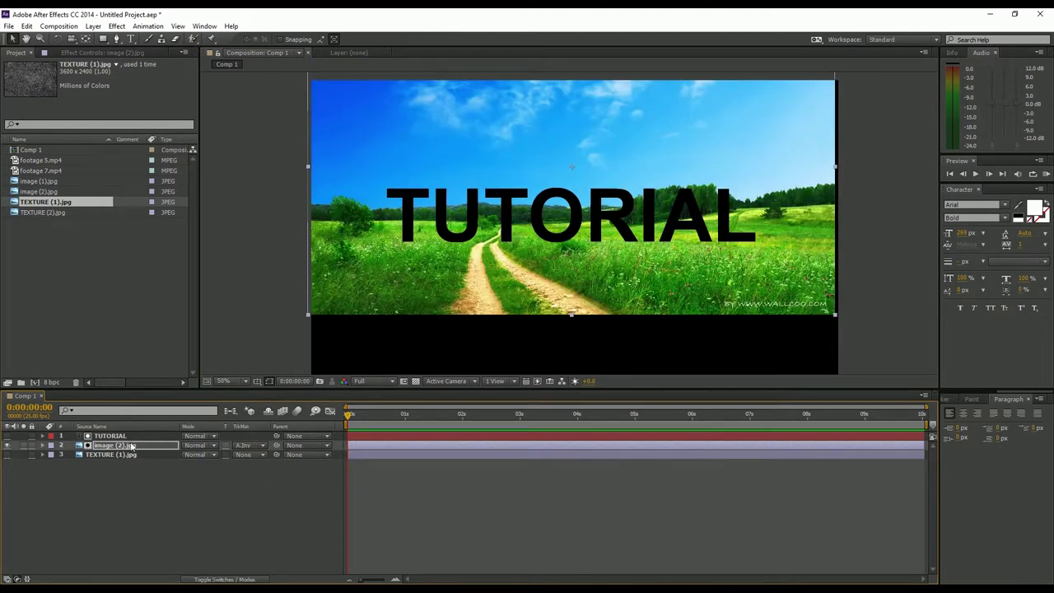
pyautogui.hotkey('ctrl', 'alt', 'f')
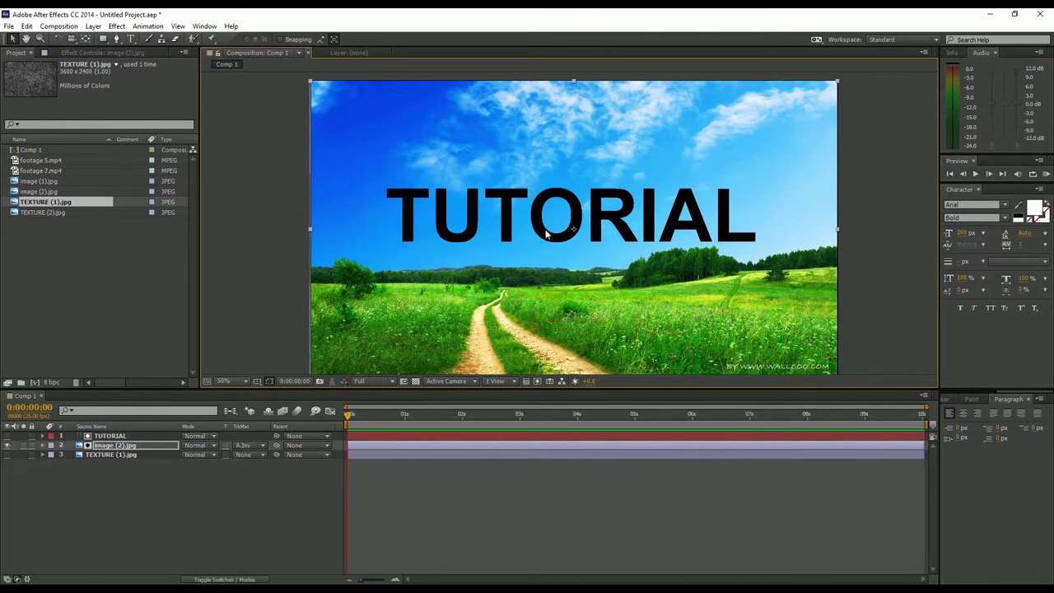
pyautogui.click(118, 454)
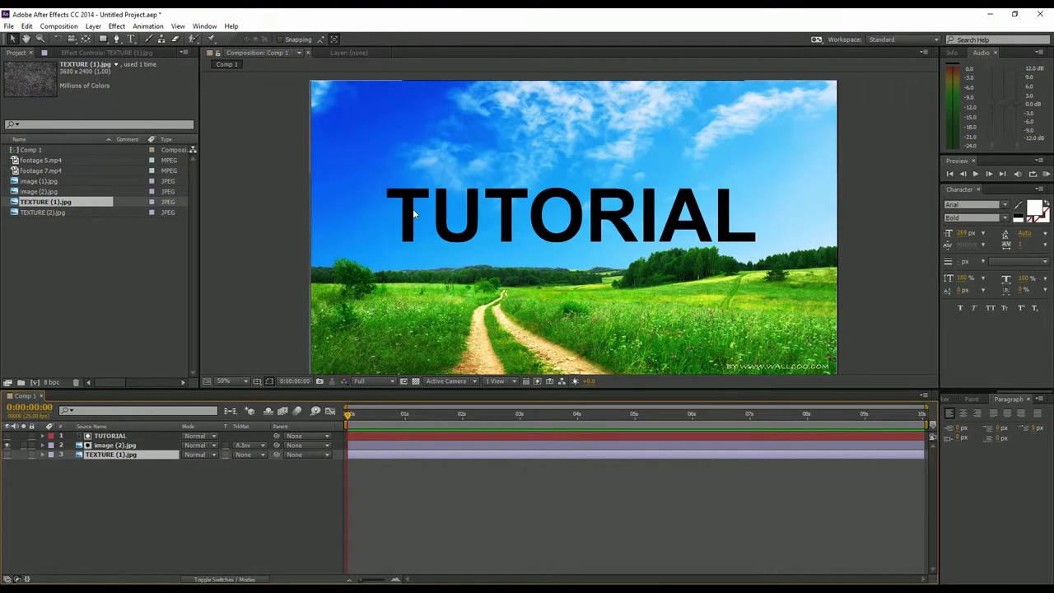
pyautogui.click(8, 455)
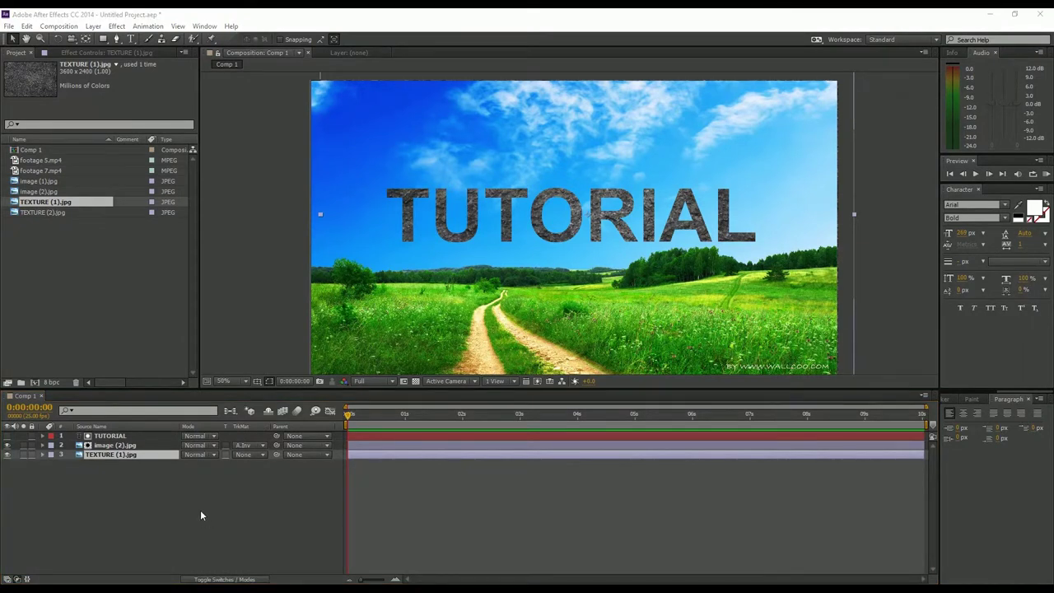
pyautogui.click(247, 445)
pyautogui.click(264, 455)
# Delete the TEXTURE (1).jpg and TUTORIAL layers, leaving only image (2).jpg
pyautogui.press('Delete')
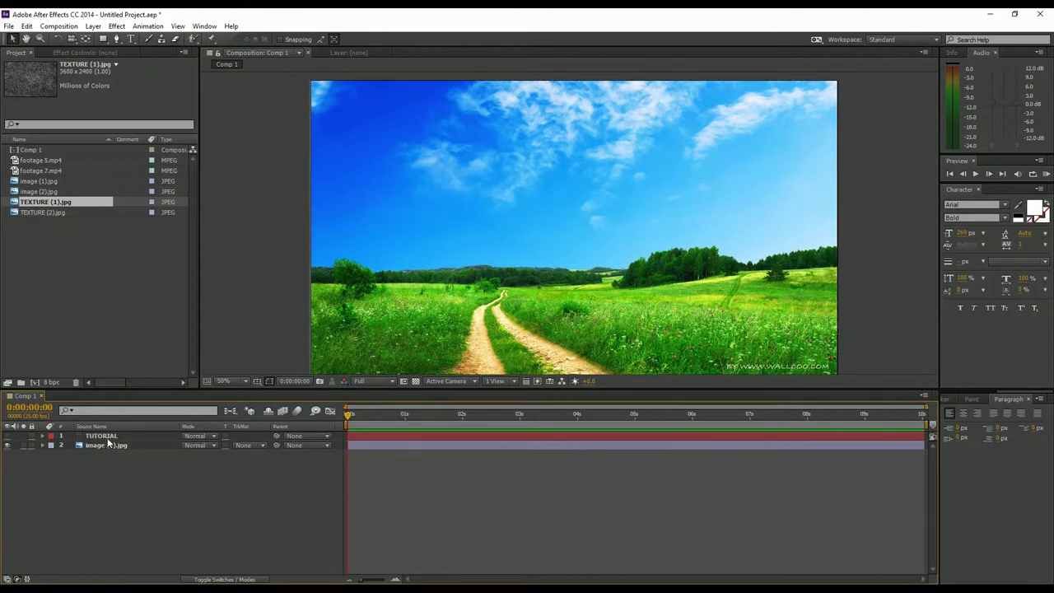
pyautogui.click(111, 437)
pyautogui.press('Delete')
pyautogui.click(108, 437)
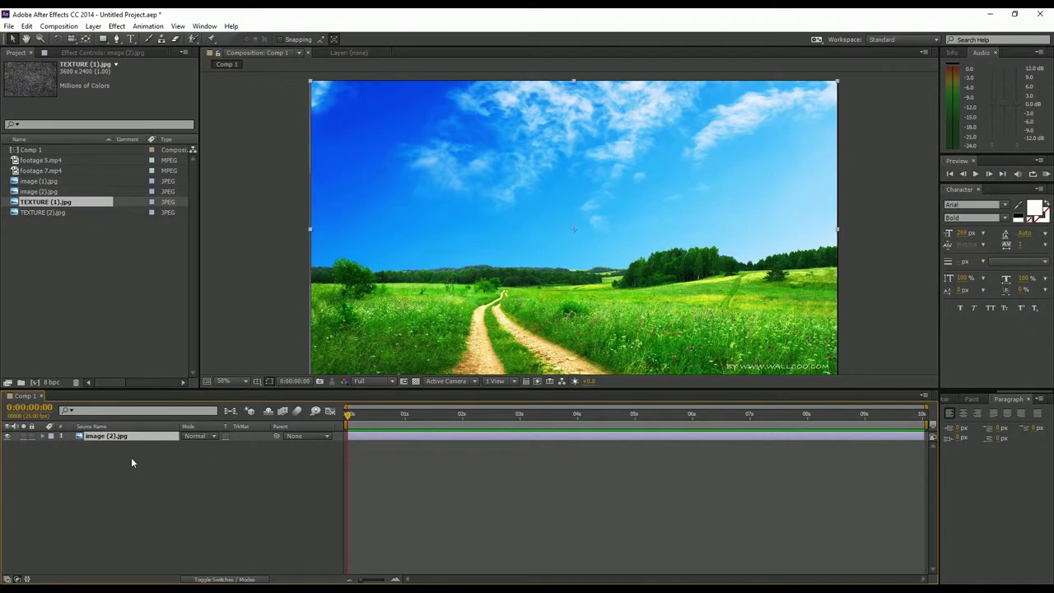
# Fit the image (2).jpg layer to the composition via Transform > Fit to Comp
pyautogui.rightClick(118, 436)
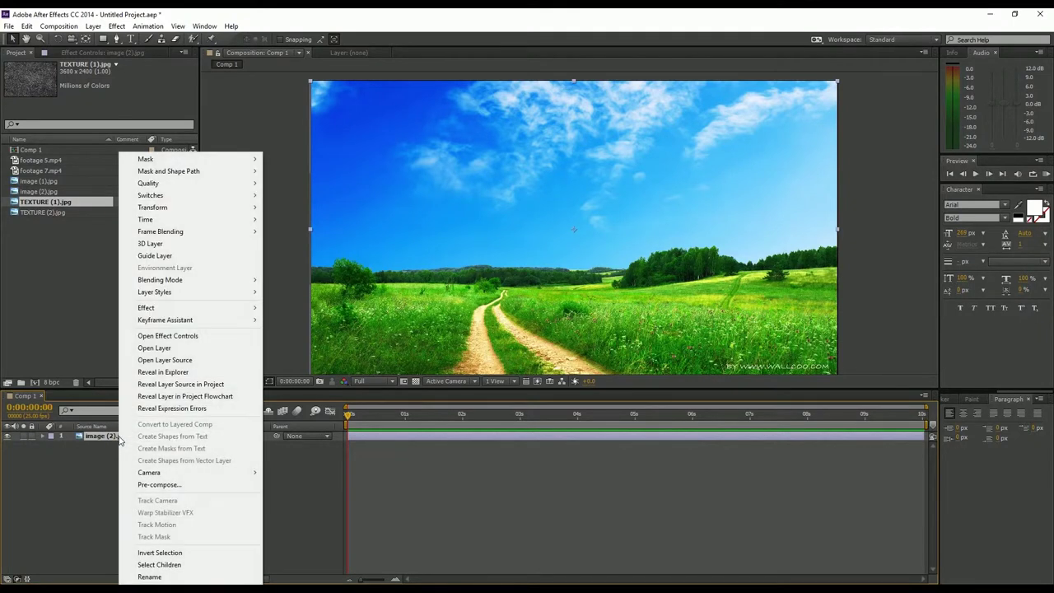
pyautogui.moveTo(173, 209)
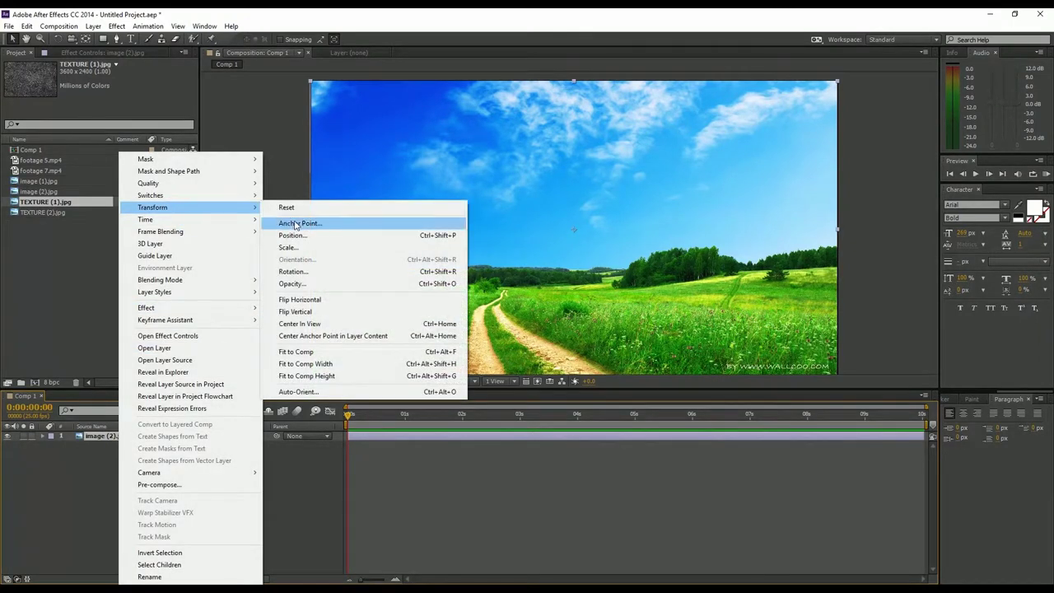
pyautogui.click(309, 351)
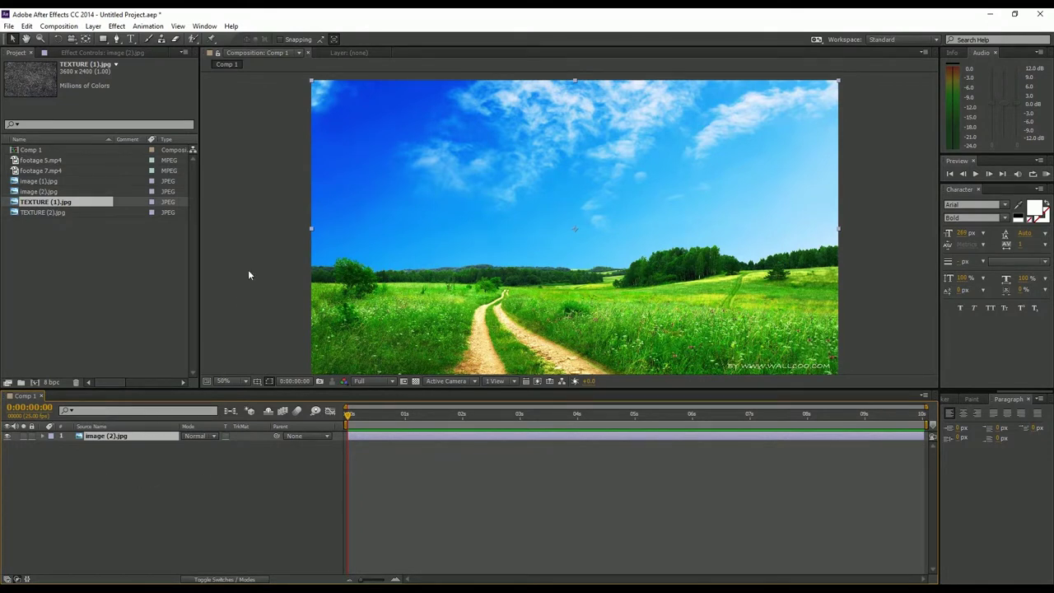
# Add a new red (#FF0000) solid layer, Red Solid 1, above the meadow image
pyautogui.rightClick(97, 461)
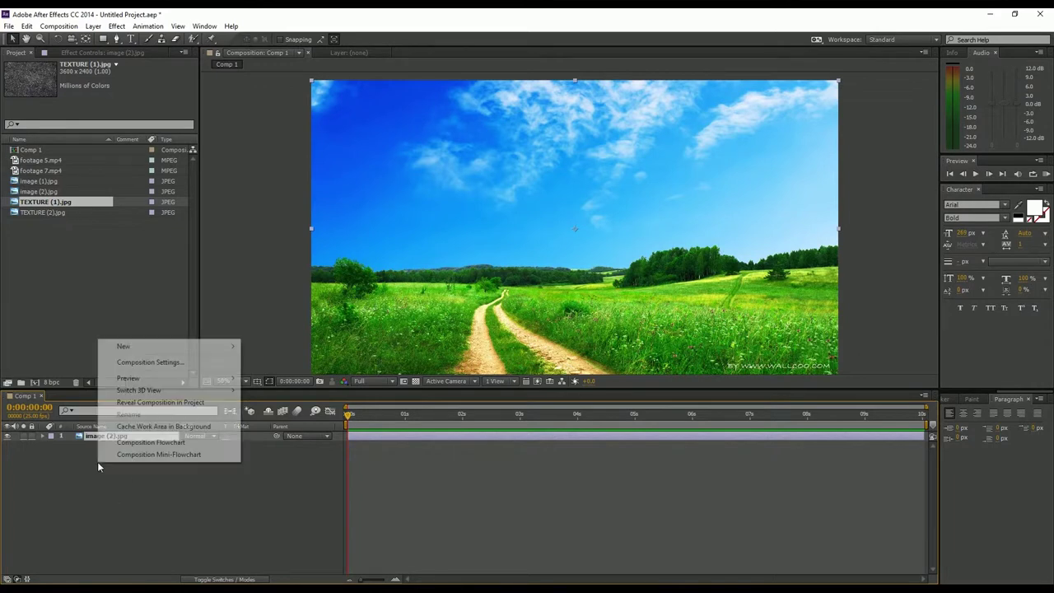
pyautogui.moveTo(204, 351)
pyautogui.click(261, 374)
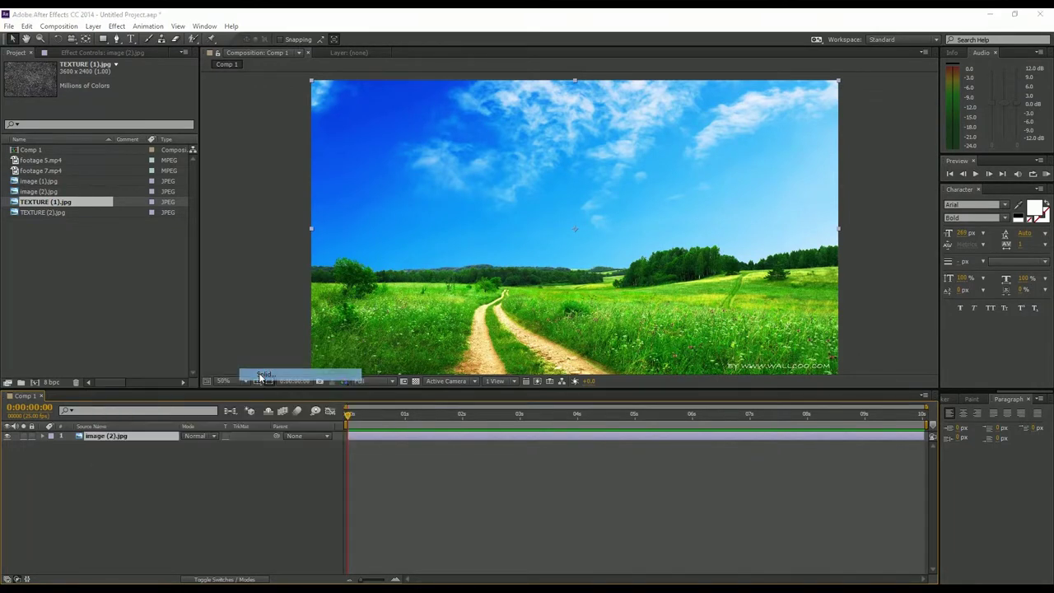
pyautogui.click(352, 358)
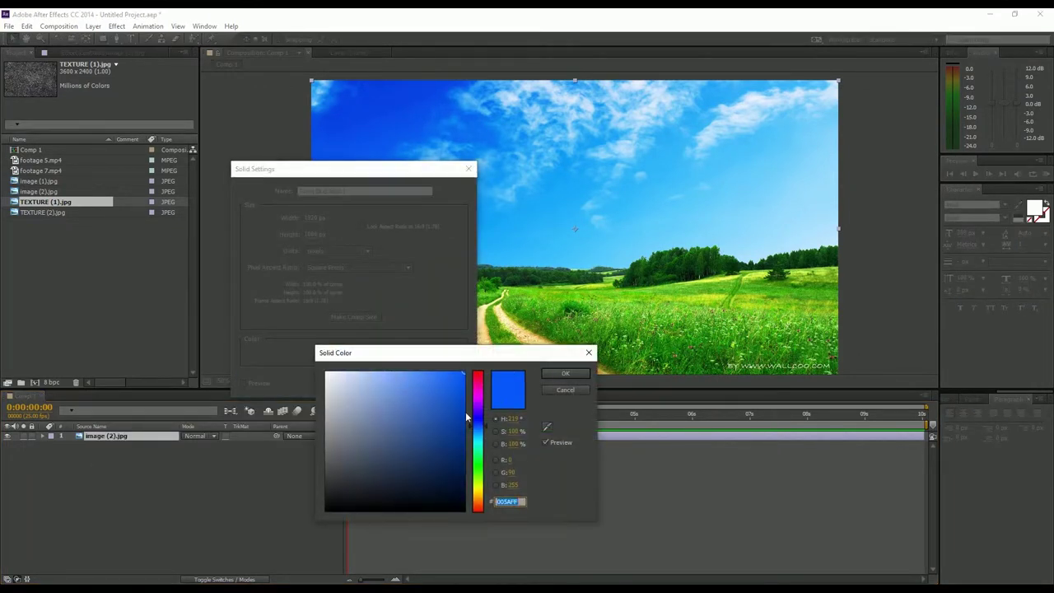
pyautogui.moveTo(476, 403); pyautogui.dragTo(477, 373)
pyautogui.click(566, 376)
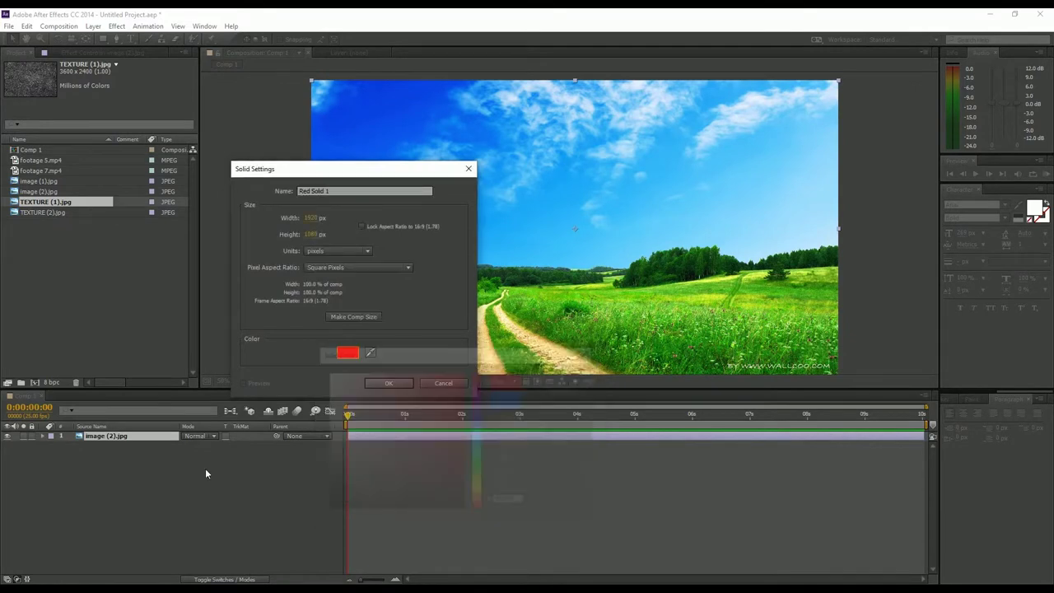
pyautogui.click(375, 385)
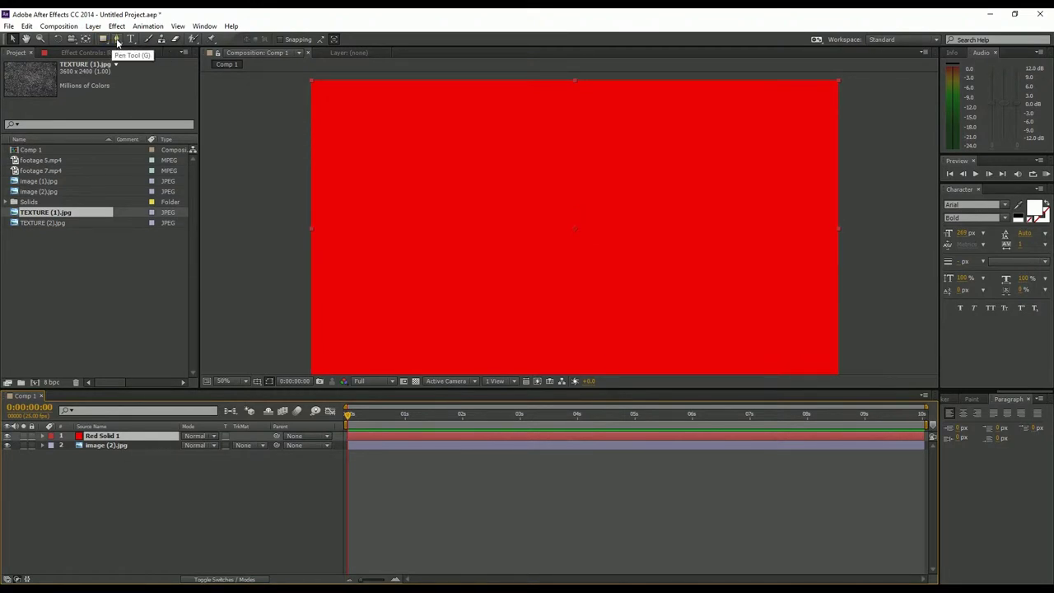
pyautogui.click(117, 41)
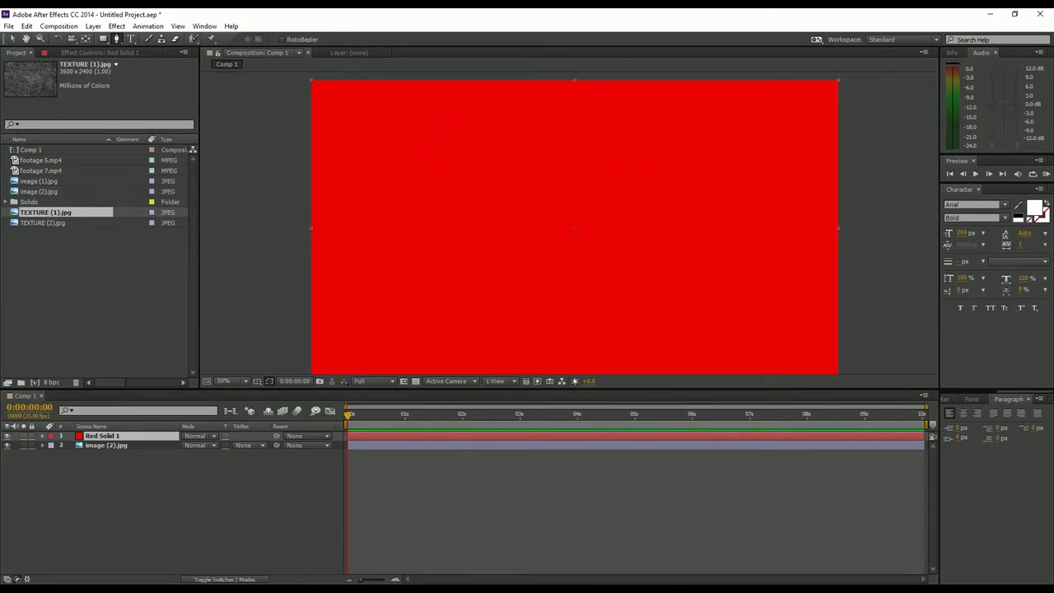
pyautogui.click(104, 39)
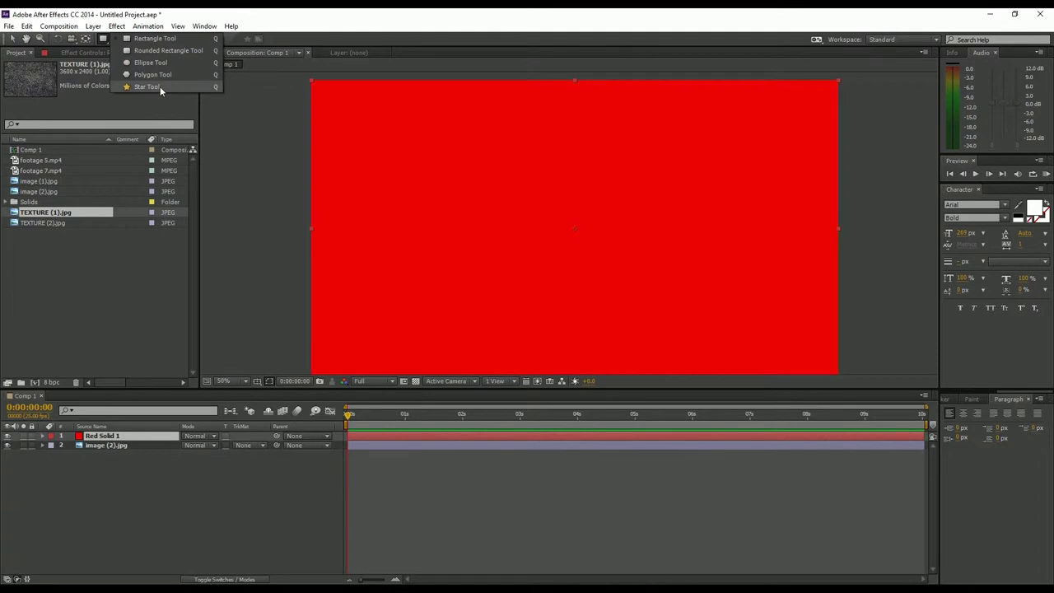
pyautogui.click(136, 38)
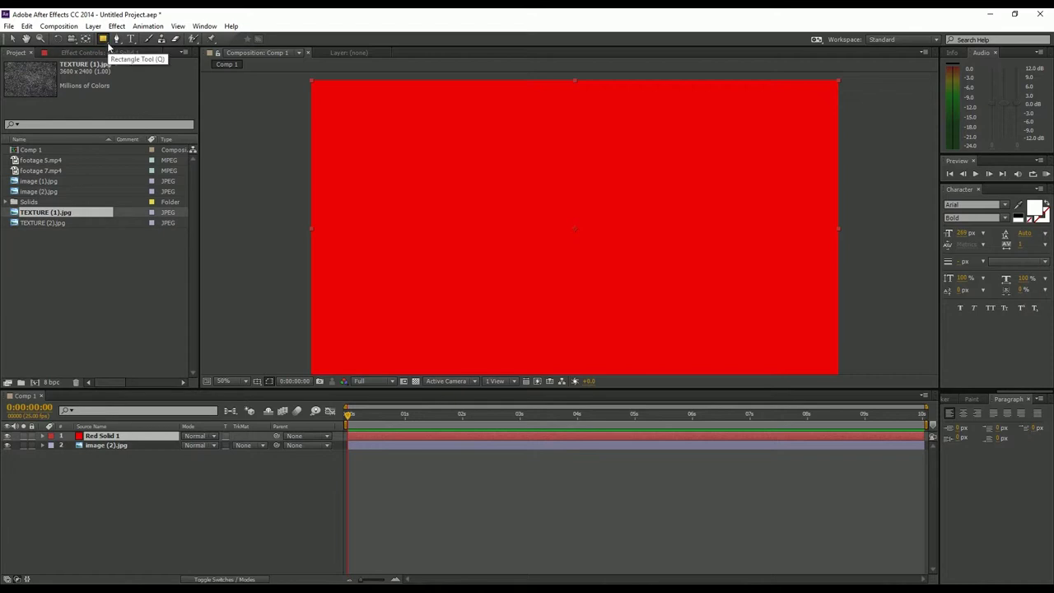
pyautogui.click(105, 41)
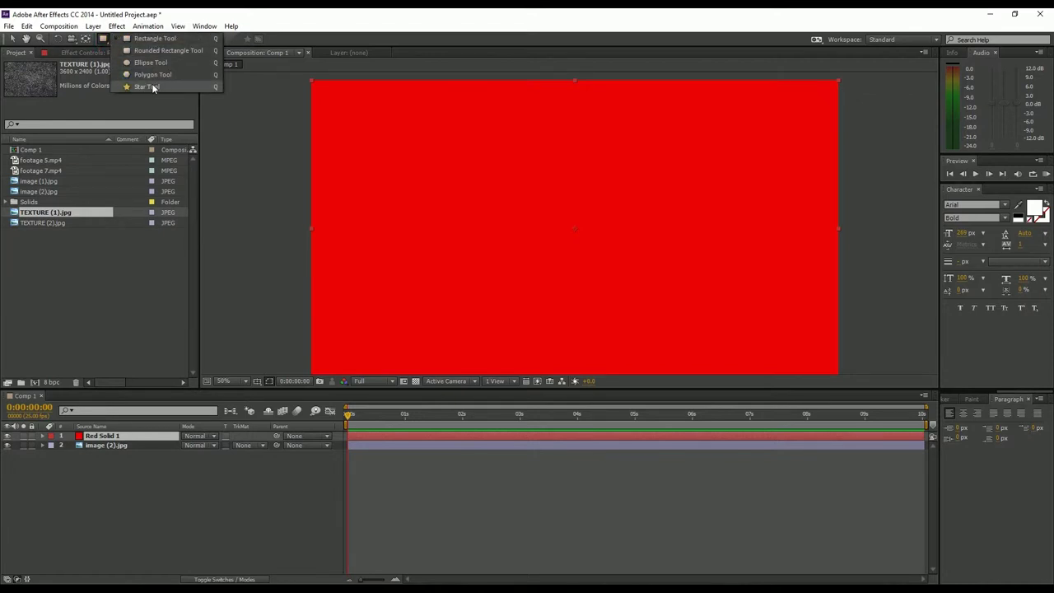
pyautogui.click(153, 39)
pyautogui.moveTo(462, 155); pyautogui.dragTo(629, 269)
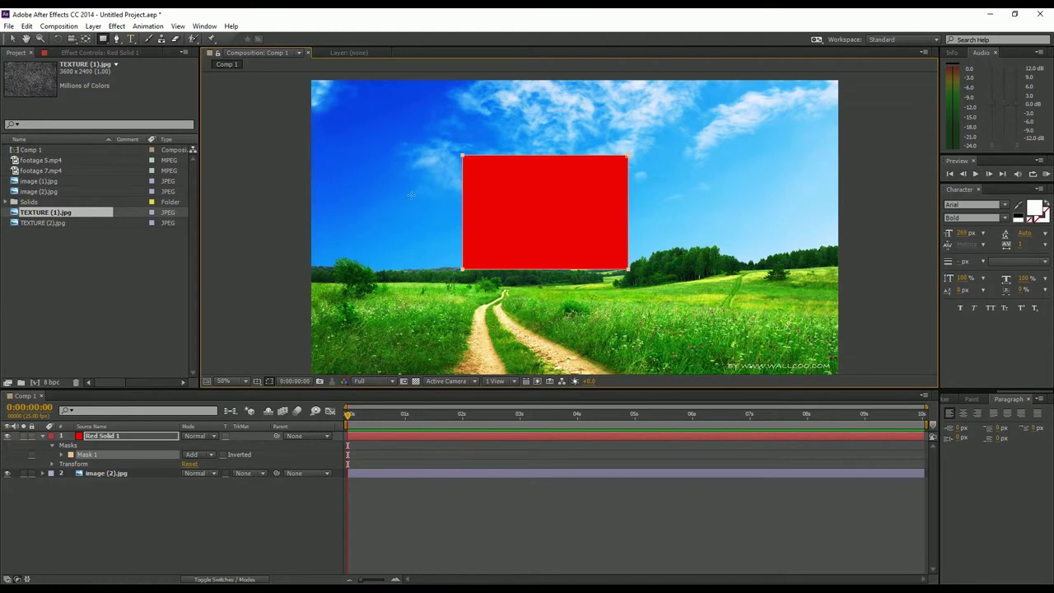
pyautogui.press('Delete')
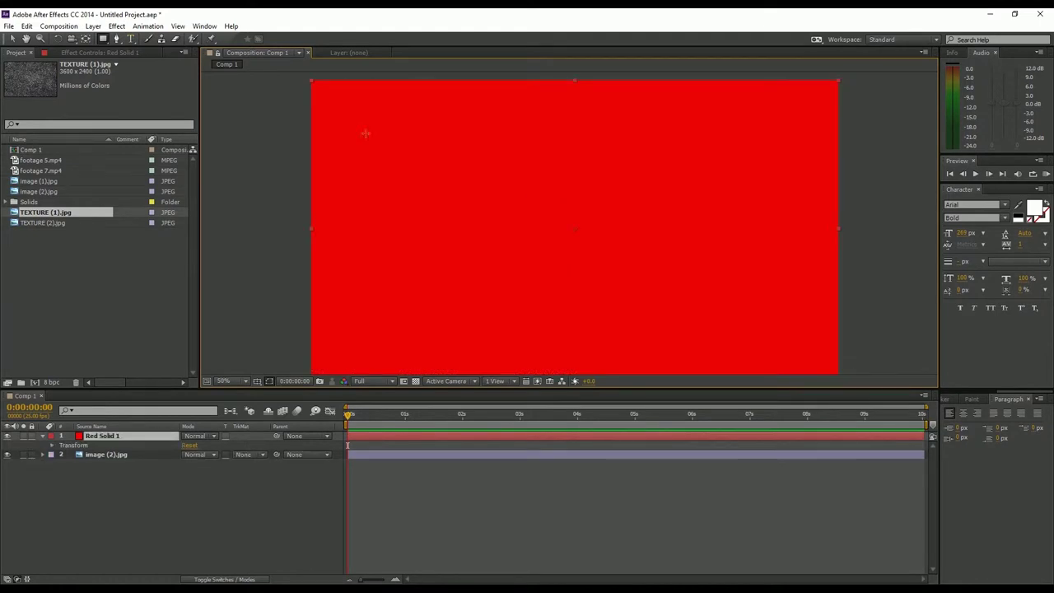
pyautogui.click(103, 40)
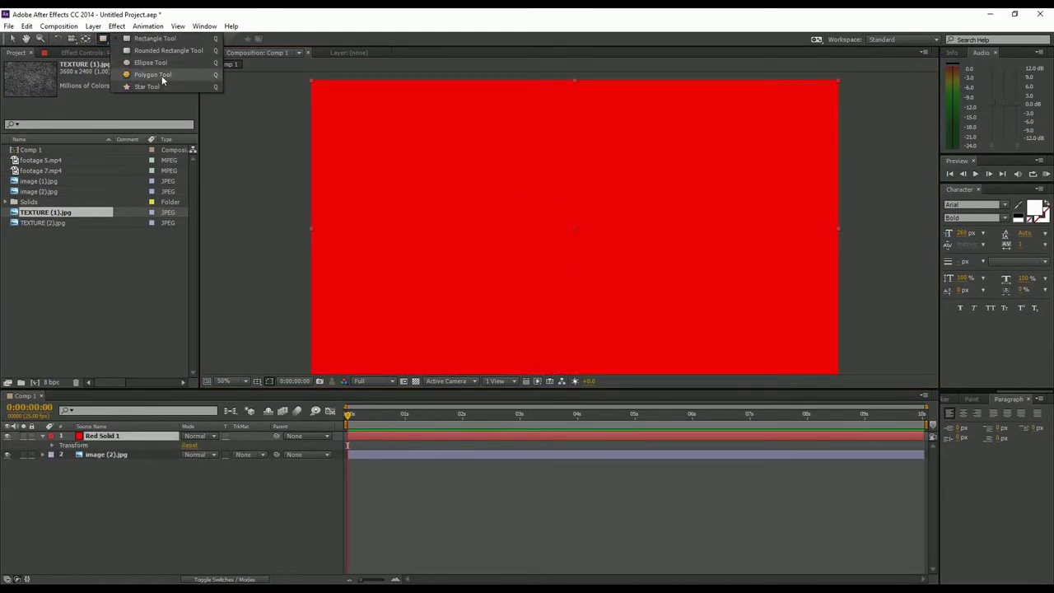
pyautogui.click(151, 62)
pyautogui.moveTo(485, 173); pyautogui.dragTo(598, 279)
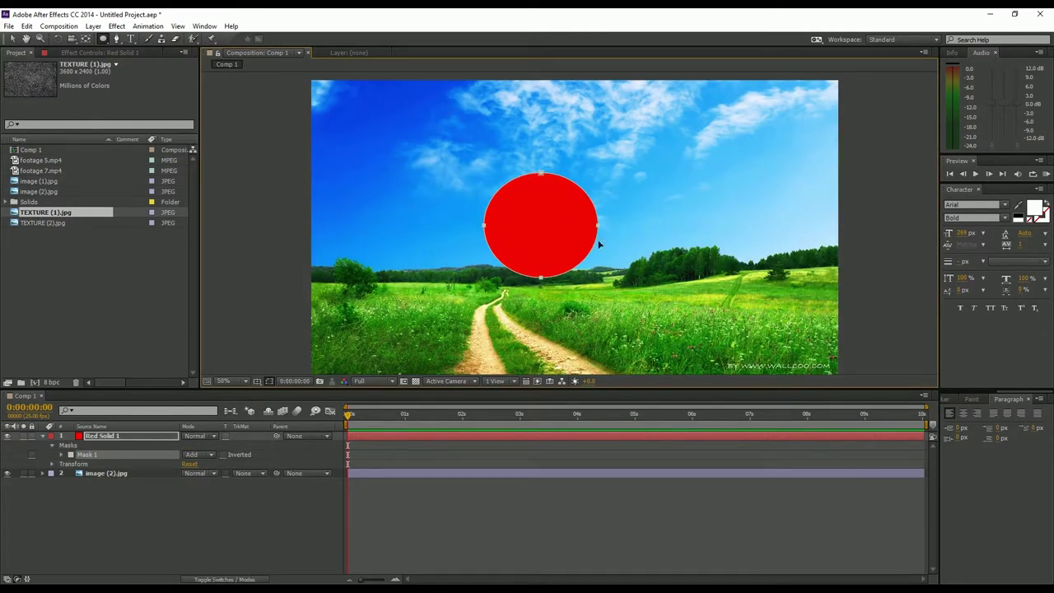
pyautogui.hotkey('ctrl', 'z')
pyautogui.click(104, 40)
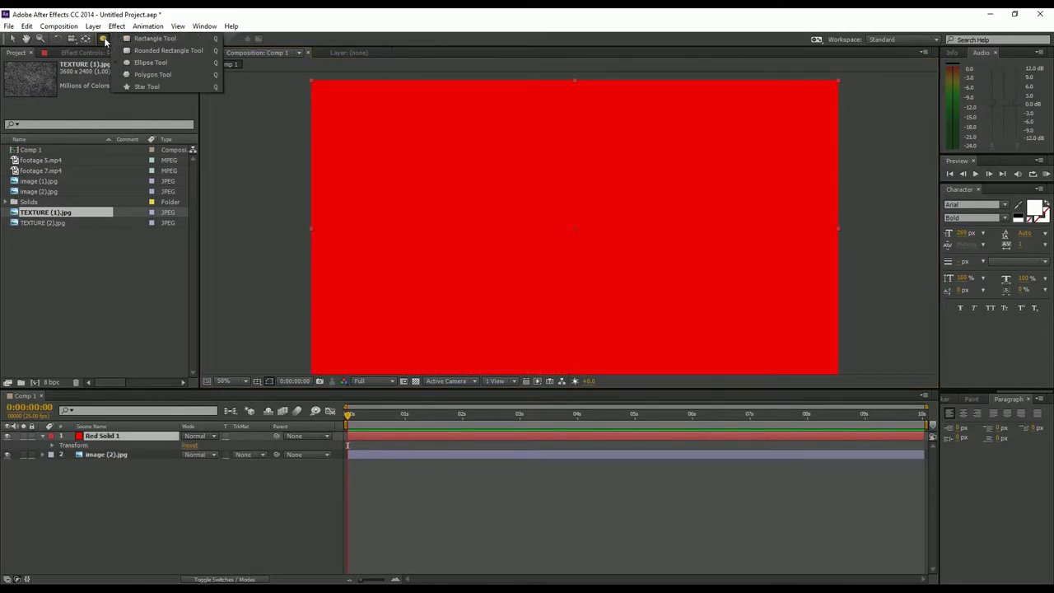
pyautogui.click(148, 86)
pyautogui.moveTo(482, 161); pyautogui.dragTo(632, 245)
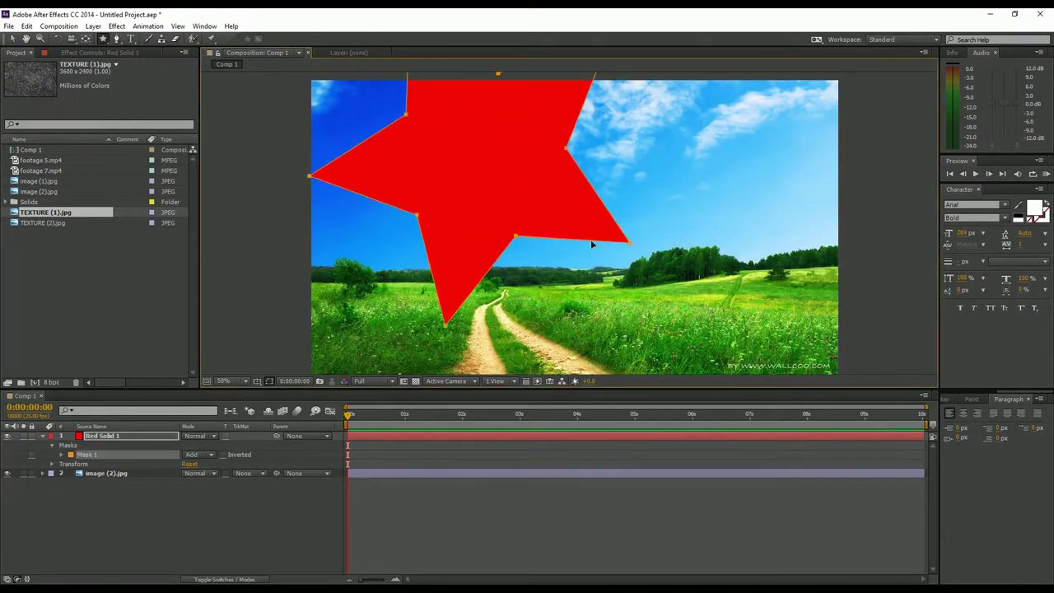
pyautogui.hotkey('ctrl', 'z')
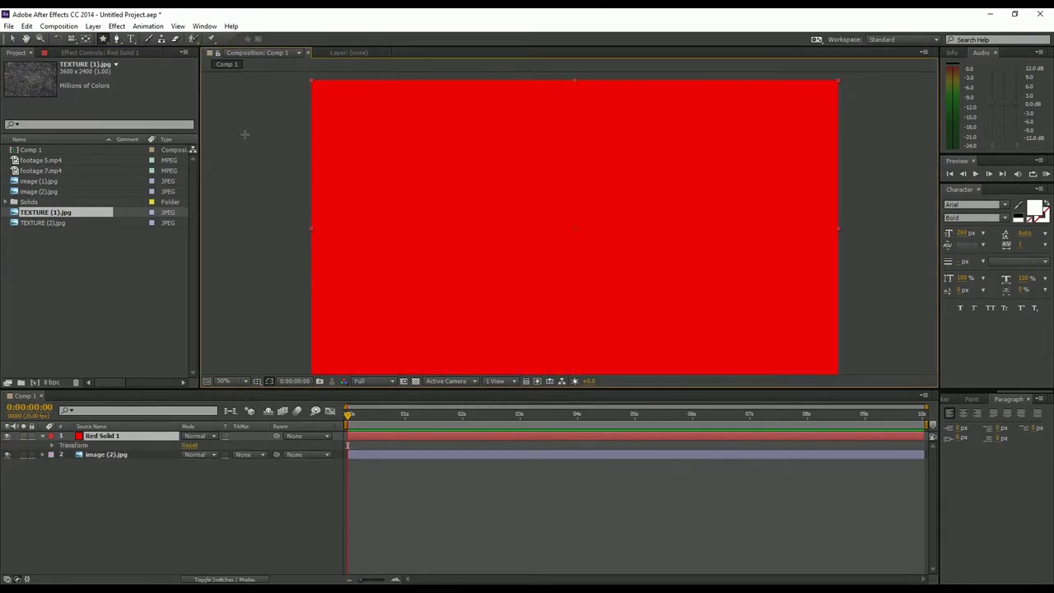
# Draw a closed ten-point Pen mask on Red Solid 1
pyautogui.click(118, 39)
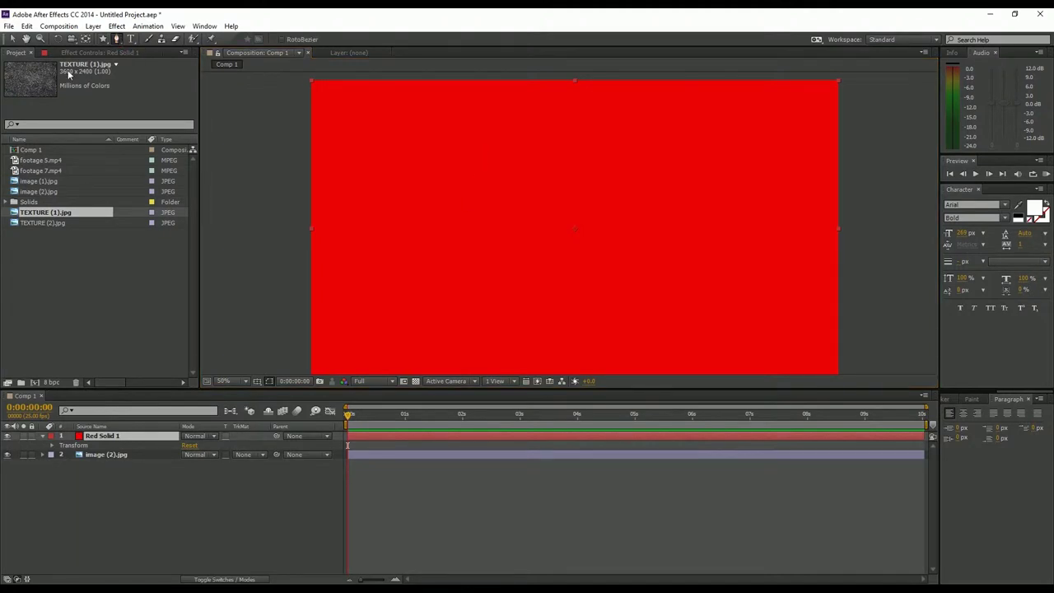
pyautogui.click(487, 137)
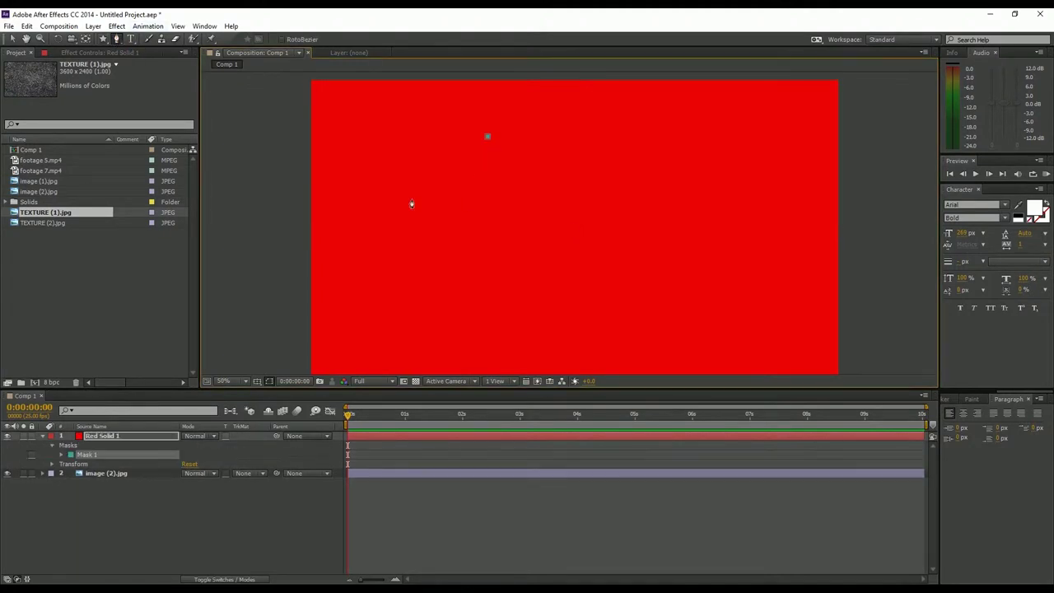
pyautogui.click(410, 198)
pyautogui.click(501, 237)
pyautogui.click(423, 308)
pyautogui.click(586, 334)
pyautogui.click(753, 267)
pyautogui.click(733, 181)
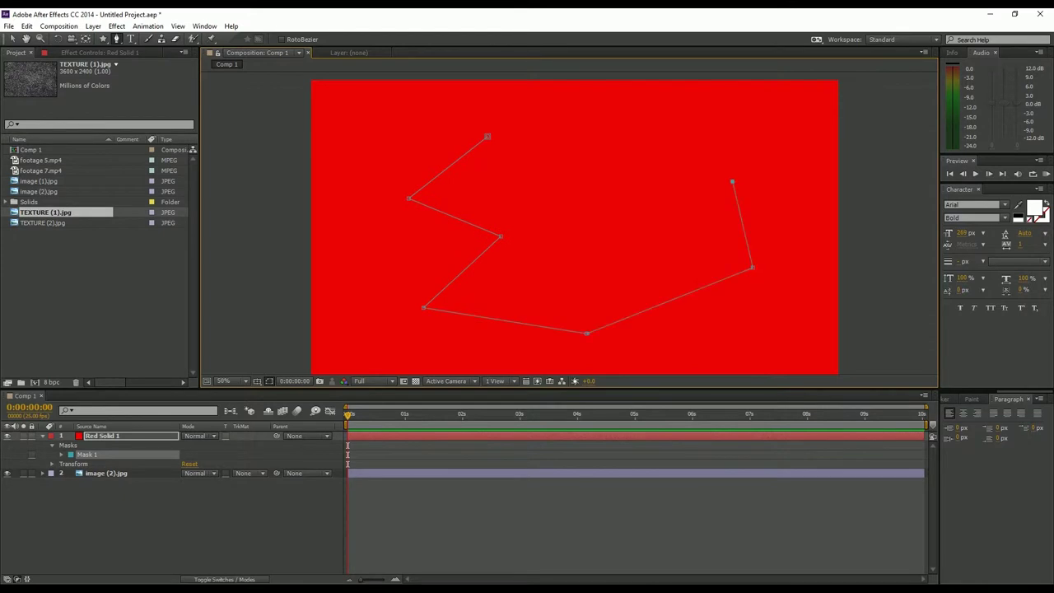
pyautogui.click(699, 125)
pyautogui.click(562, 165)
pyautogui.click(488, 137)
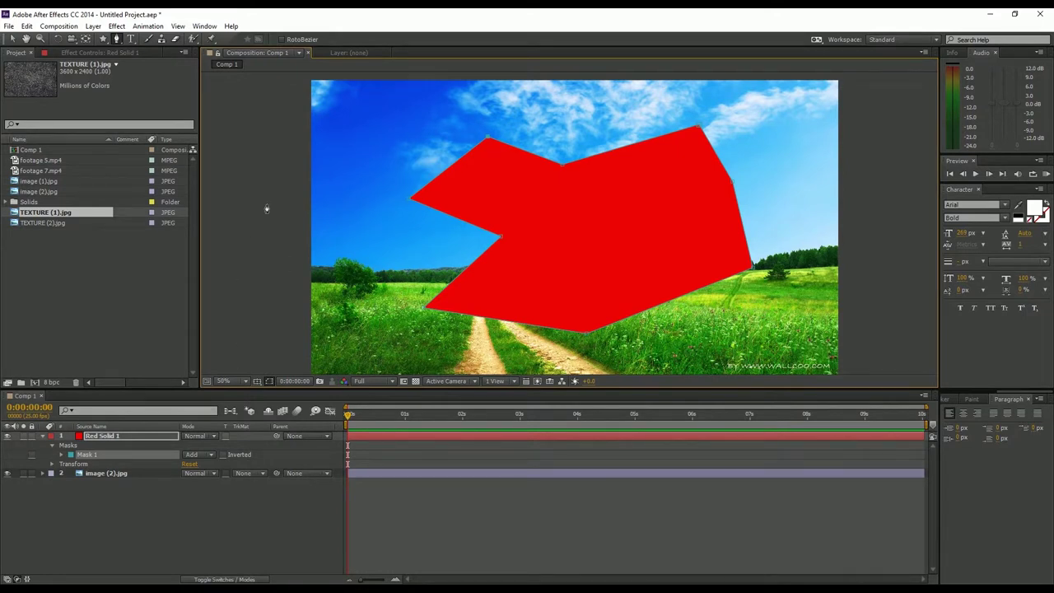
# Drag the mask's right-side and top vertices to reshape the irregular polygon
pyautogui.click(16, 40)
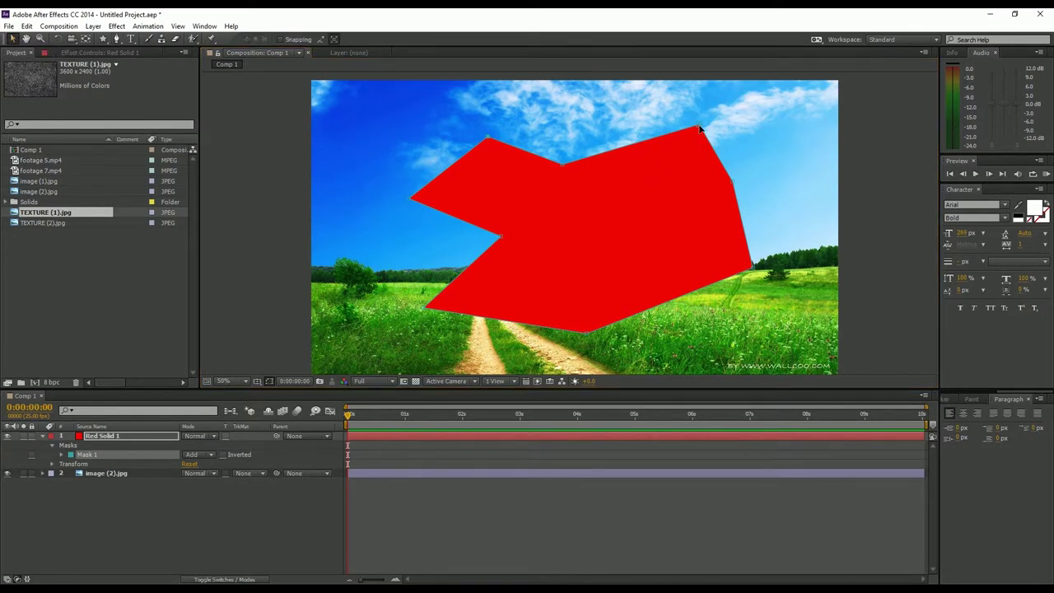
pyautogui.moveTo(699, 127); pyautogui.dragTo(675, 150)
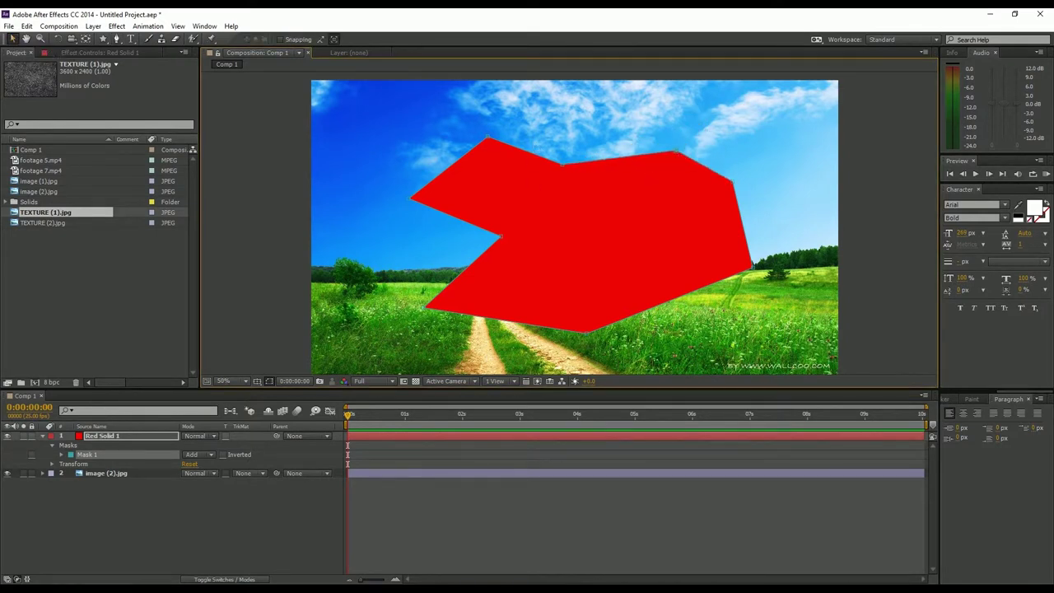
pyautogui.moveTo(734, 186); pyautogui.dragTo(754, 167)
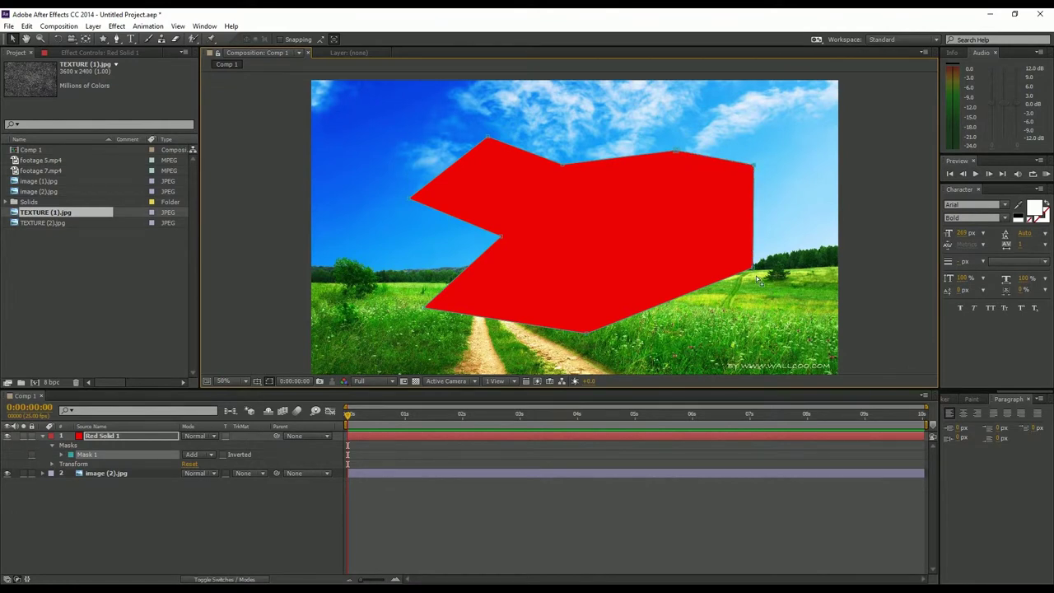
pyautogui.moveTo(751, 268); pyautogui.dragTo(753, 313)
pyautogui.moveTo(753, 166); pyautogui.dragTo(791, 179)
pyautogui.moveTo(681, 135); pyautogui.dragTo(682, 130)
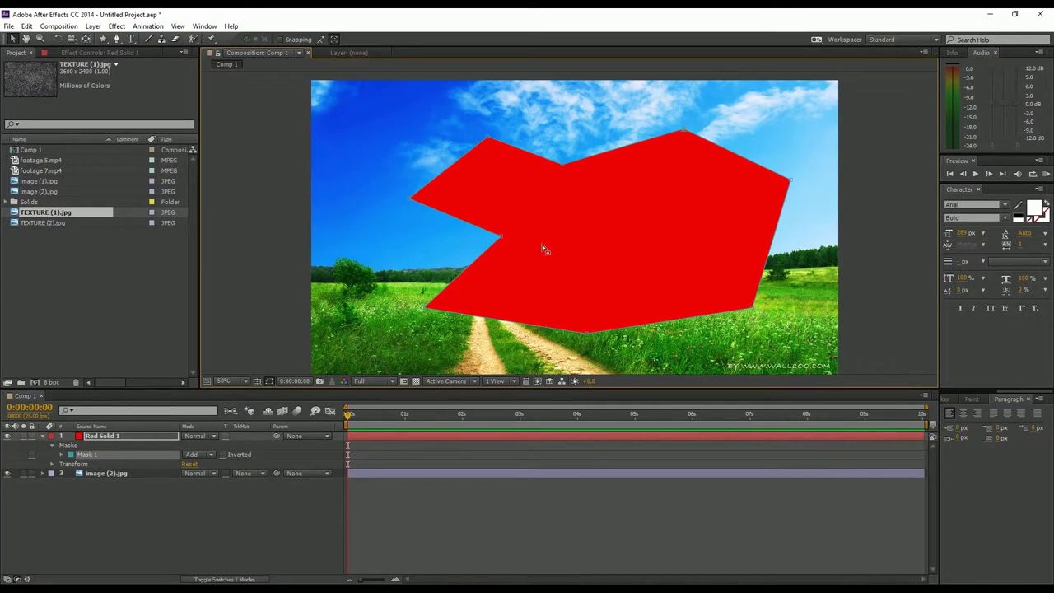
# Reveal Red Solid 1's mask properties with M and select Mask 1
pyautogui.click(107, 438)
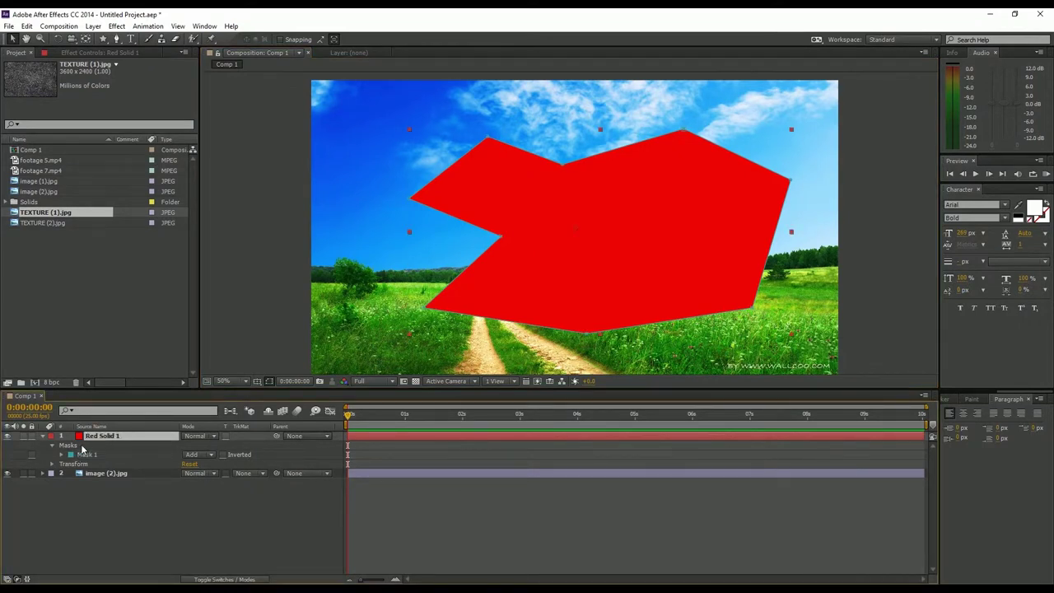
pyautogui.press('m')
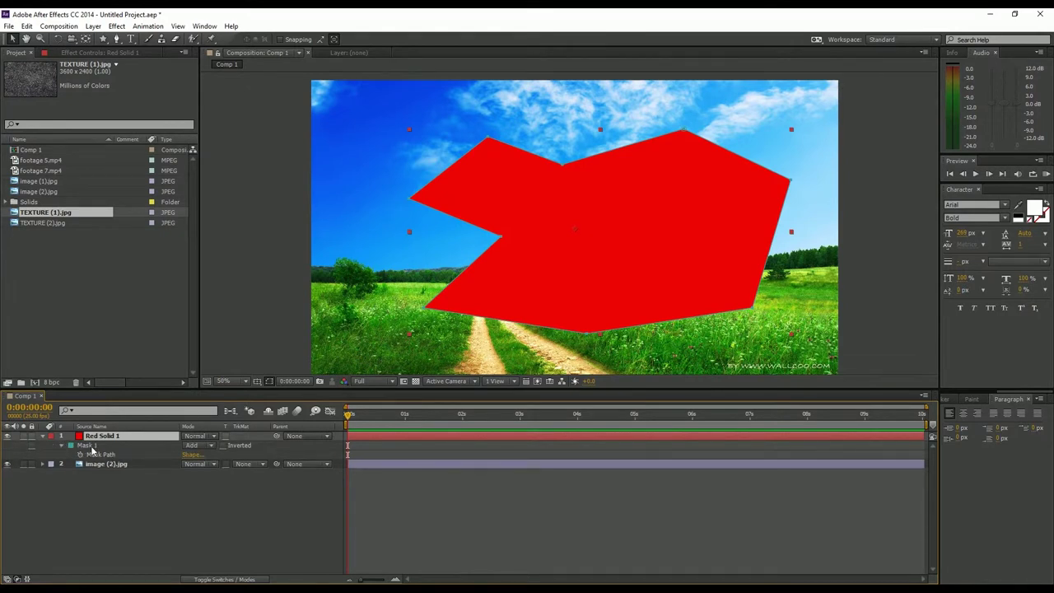
pyautogui.click(43, 439)
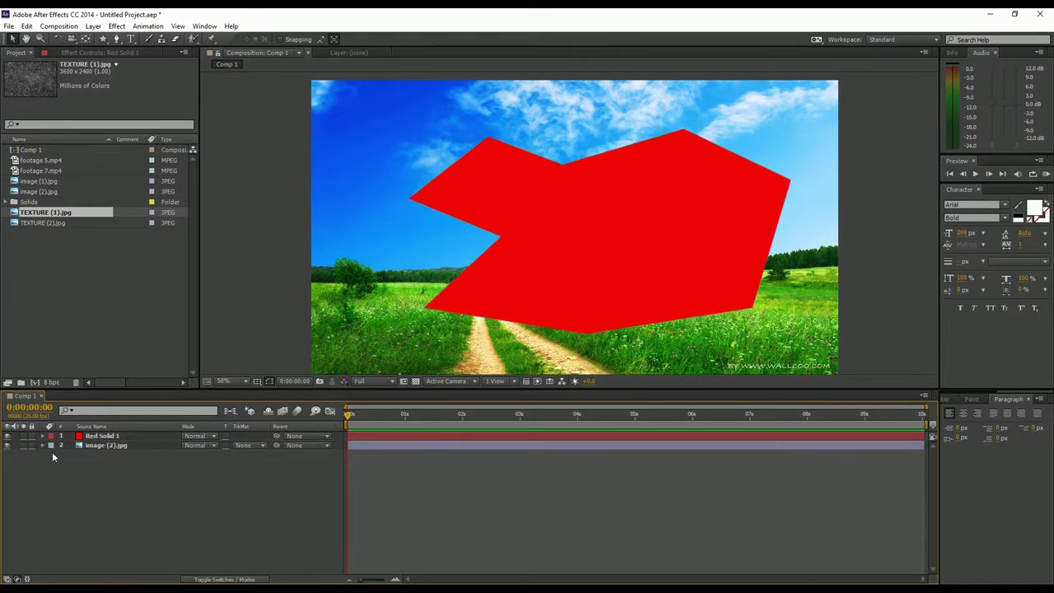
pyautogui.click(119, 440)
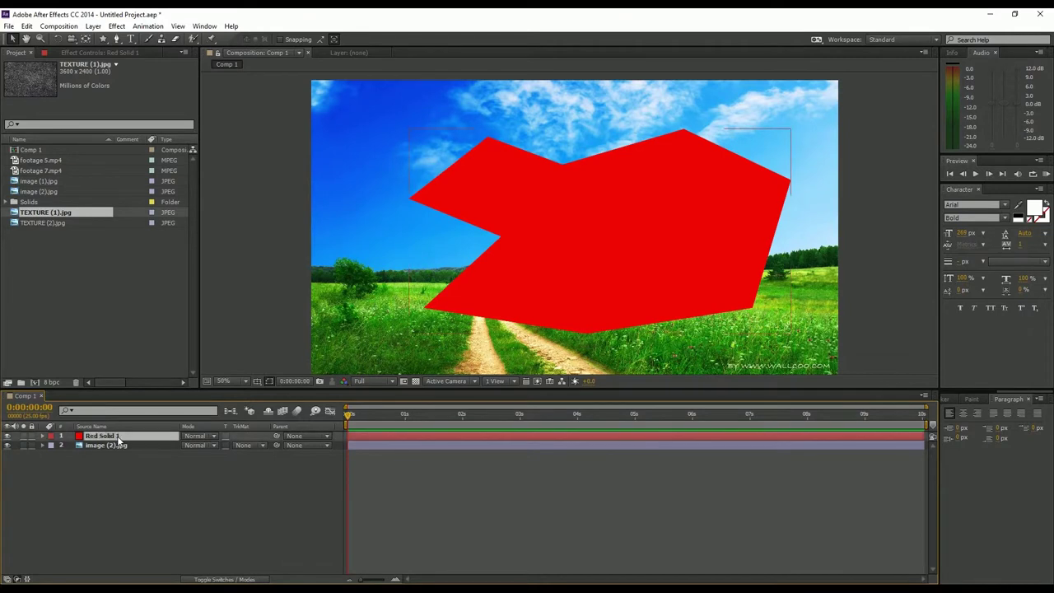
pyautogui.click(42, 436)
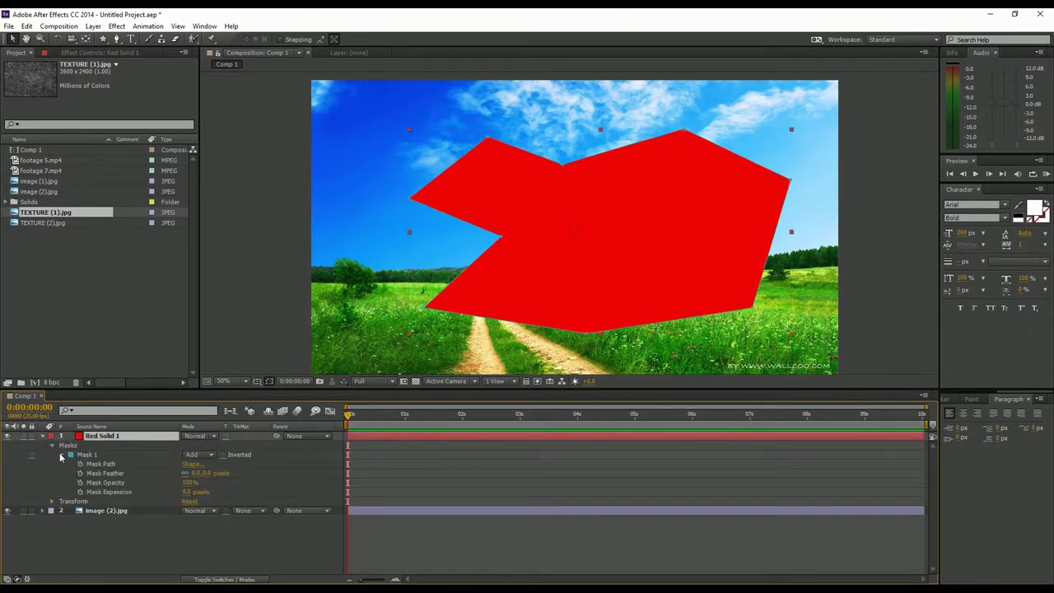
pyautogui.click(61, 455)
pyautogui.click(69, 446)
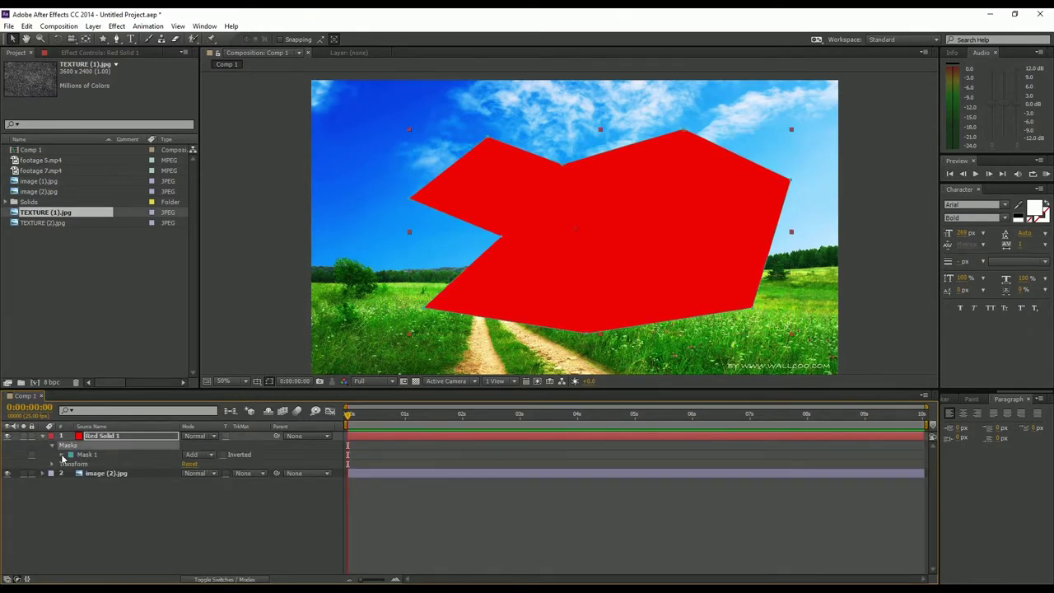
pyautogui.click(61, 455)
pyautogui.click(88, 454)
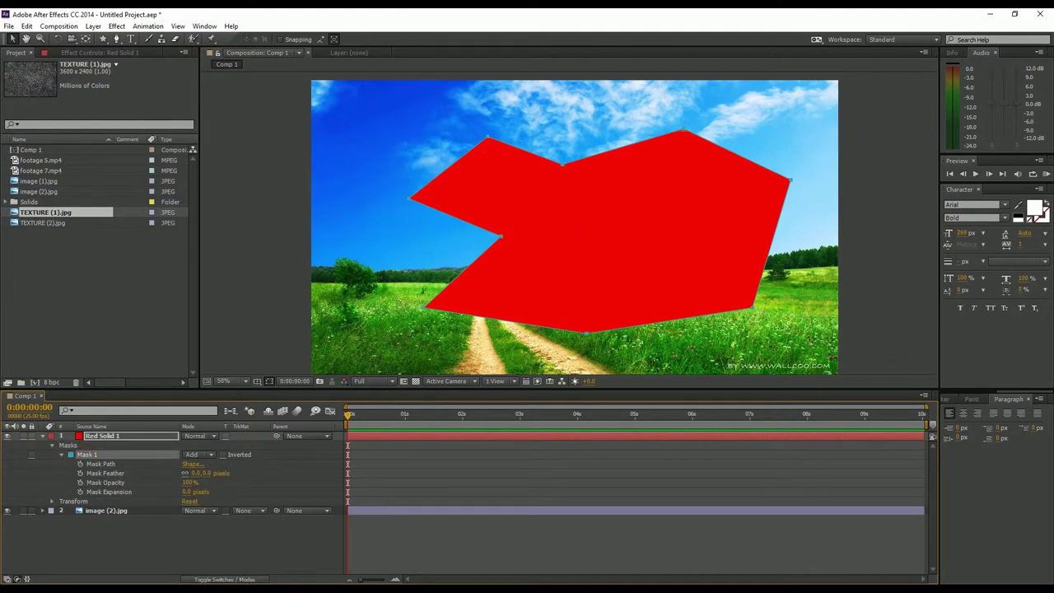
# Set Mask 1 to Subtract and hide the meadow image (2).jpg layer
pyautogui.click(193, 455)
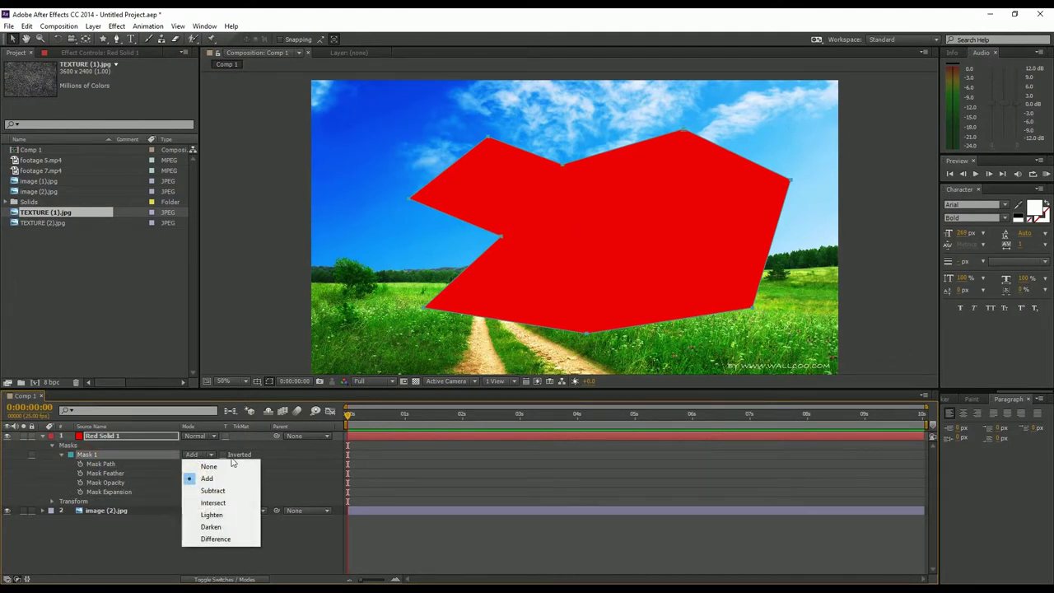
pyautogui.click(236, 491)
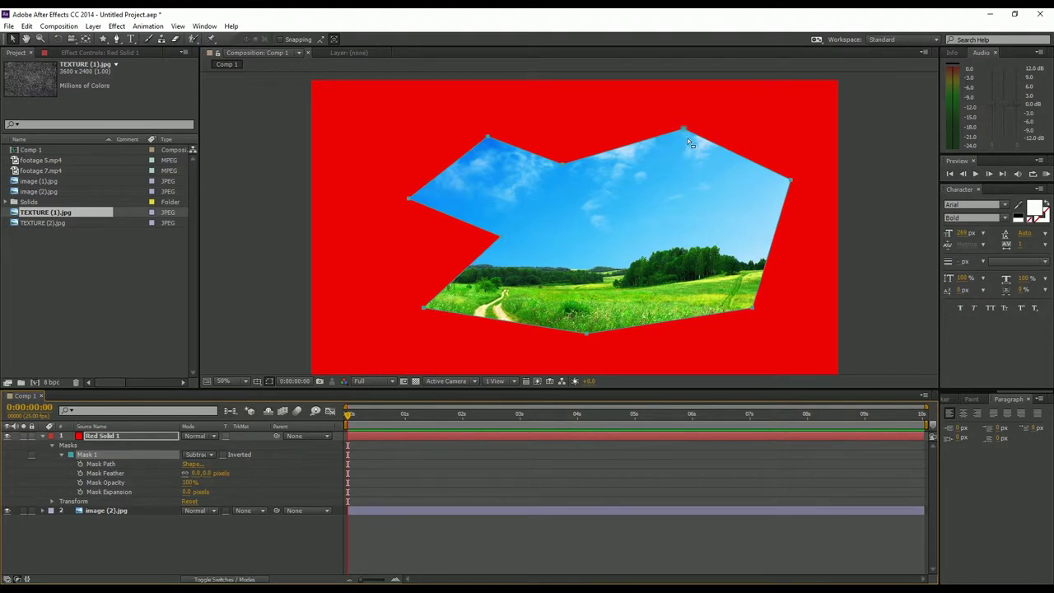
pyautogui.click(106, 511)
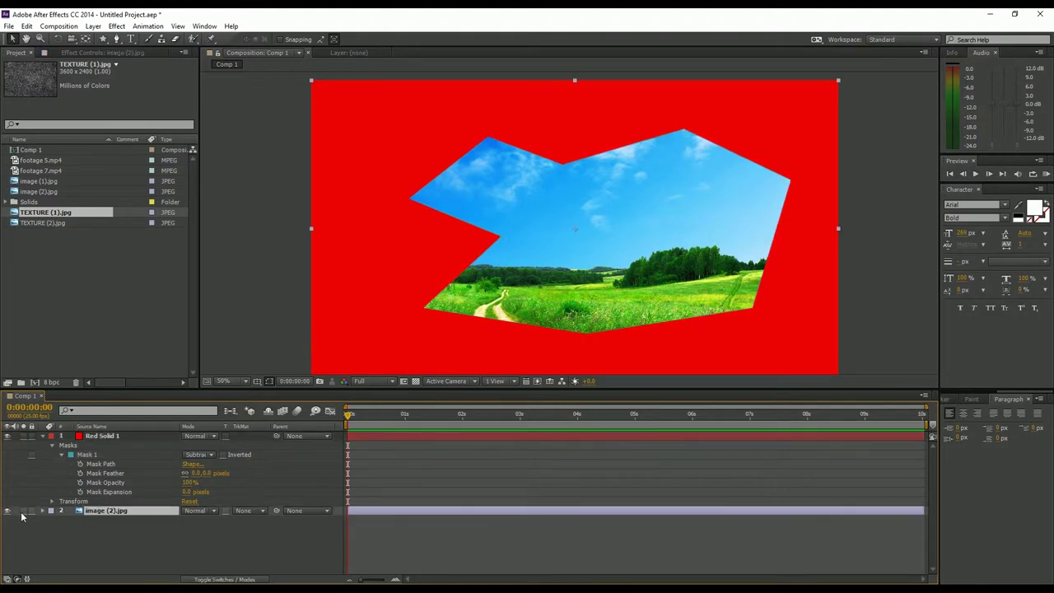
pyautogui.click(7, 512)
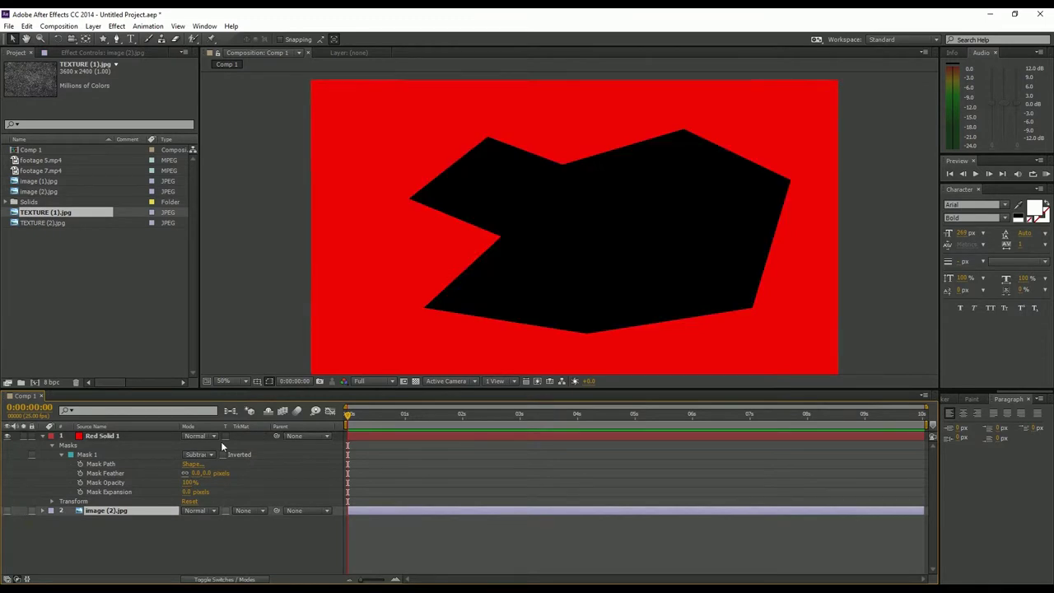
pyautogui.click(195, 456)
pyautogui.click(202, 479)
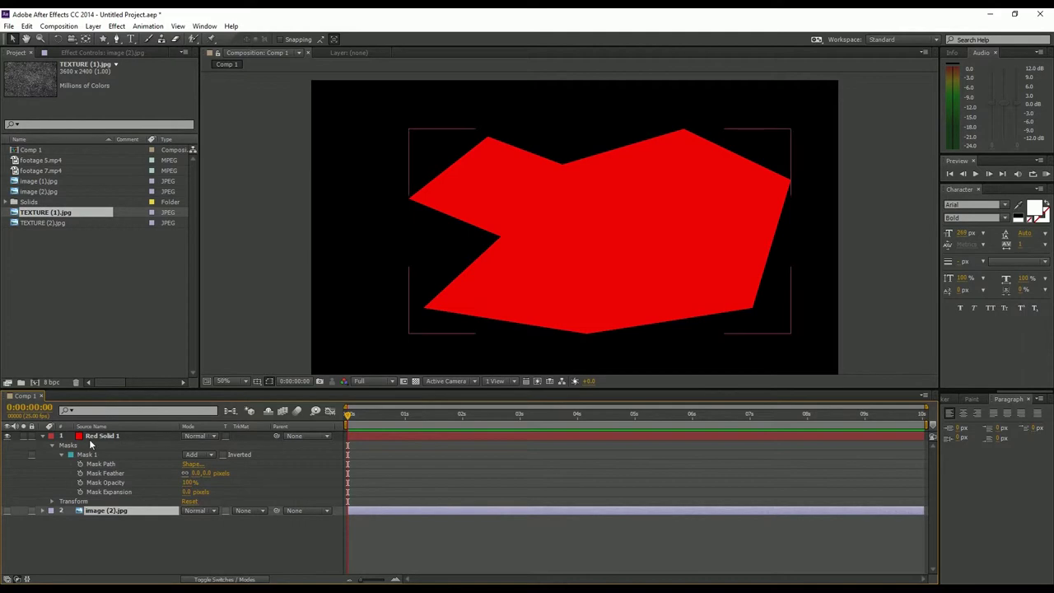
pyautogui.click(434, 169)
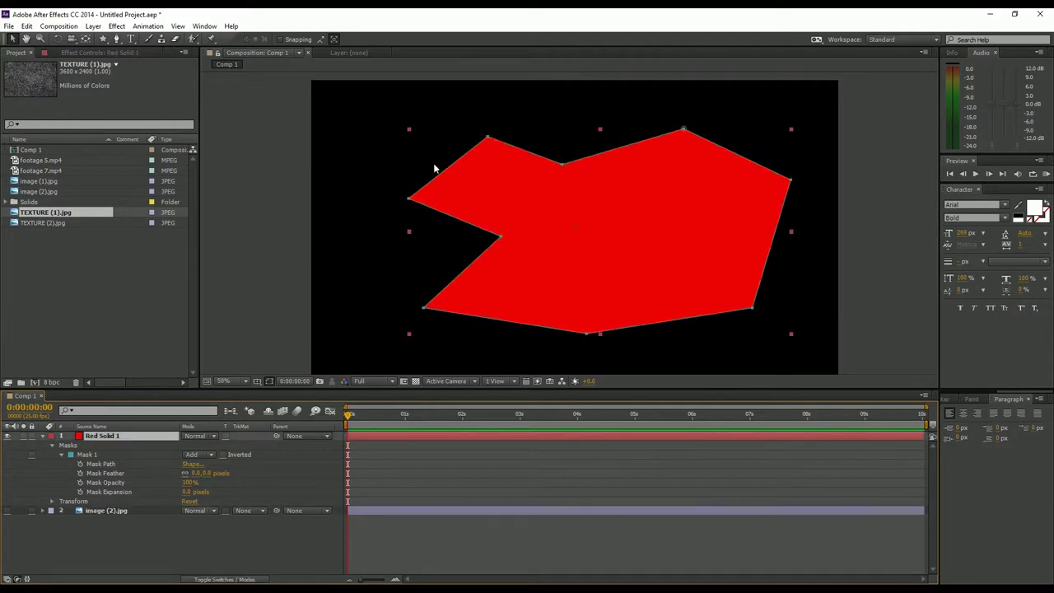
pyautogui.click(209, 457)
pyautogui.click(210, 490)
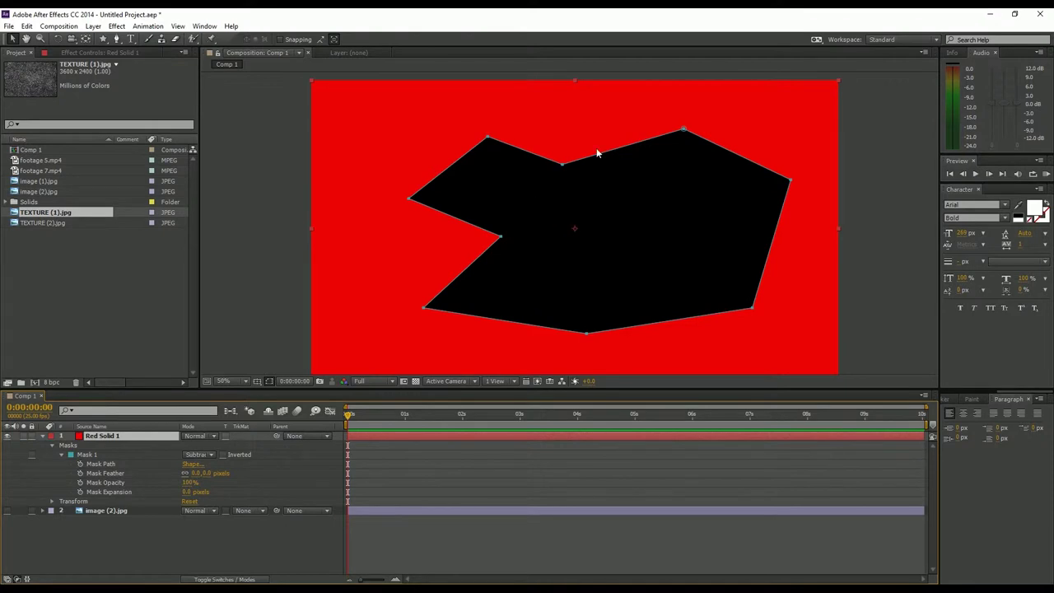
# Toggle the mask path outline off and back on in the composition
pyautogui.click(271, 382)
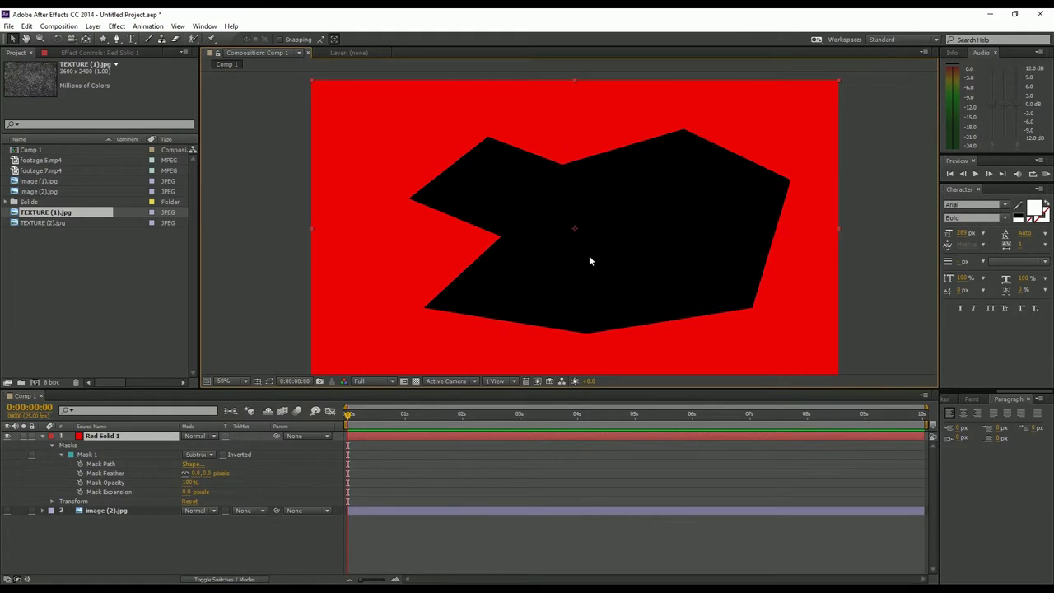
pyautogui.click(271, 381)
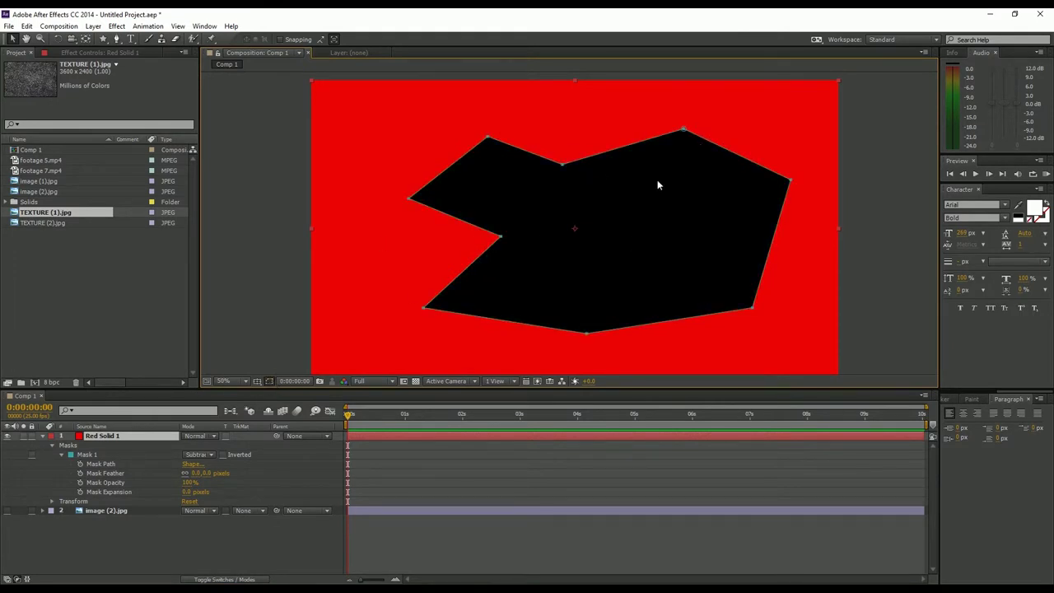
pyautogui.click(100, 512)
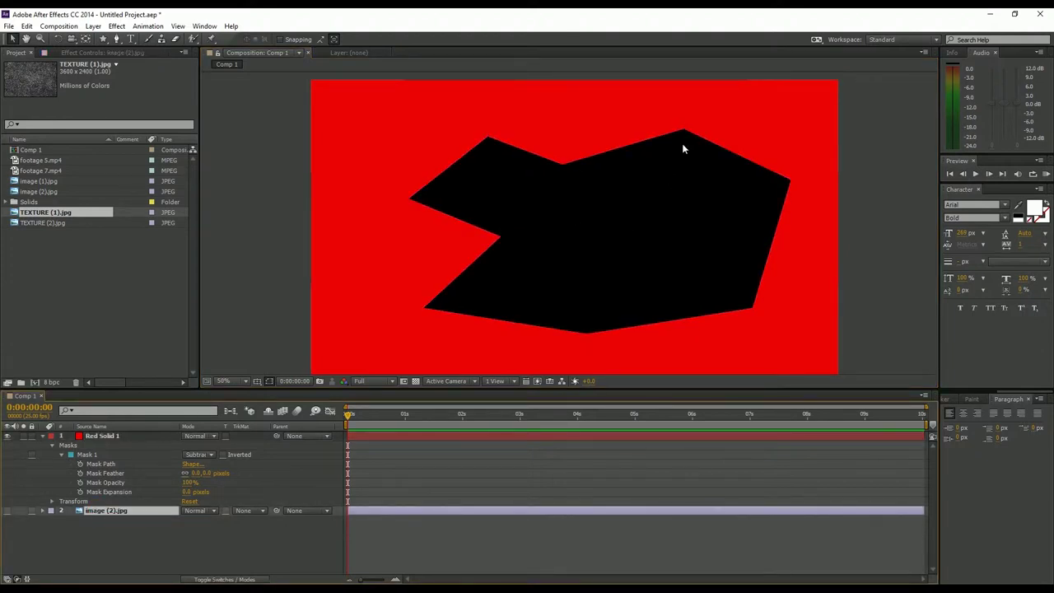
pyautogui.click(107, 435)
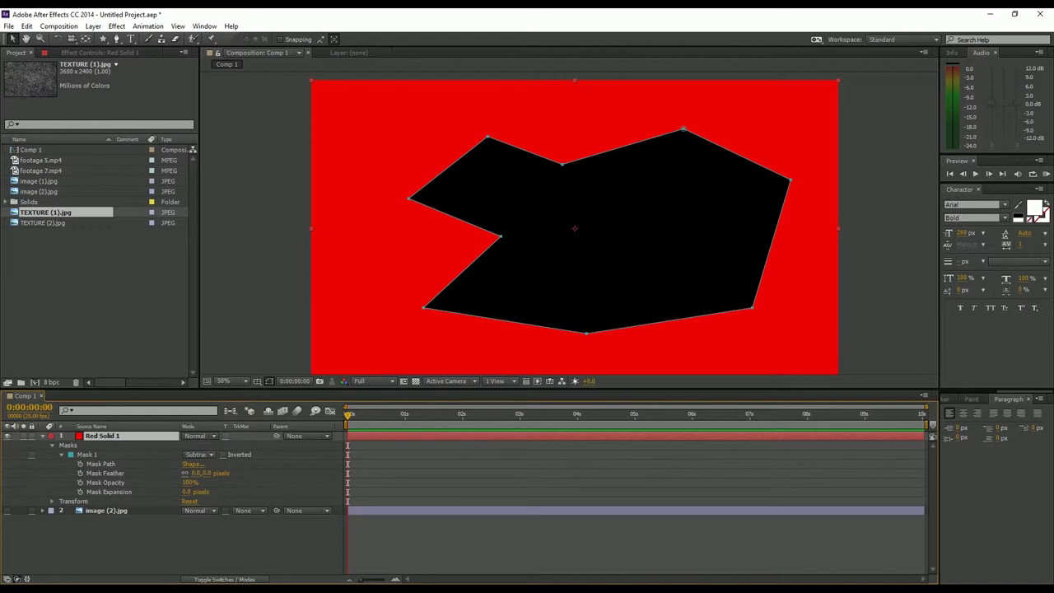
# Keyframe Mask Path at 0s, then reshape the polygon's vertices at about 3s
pyautogui.click(80, 465)
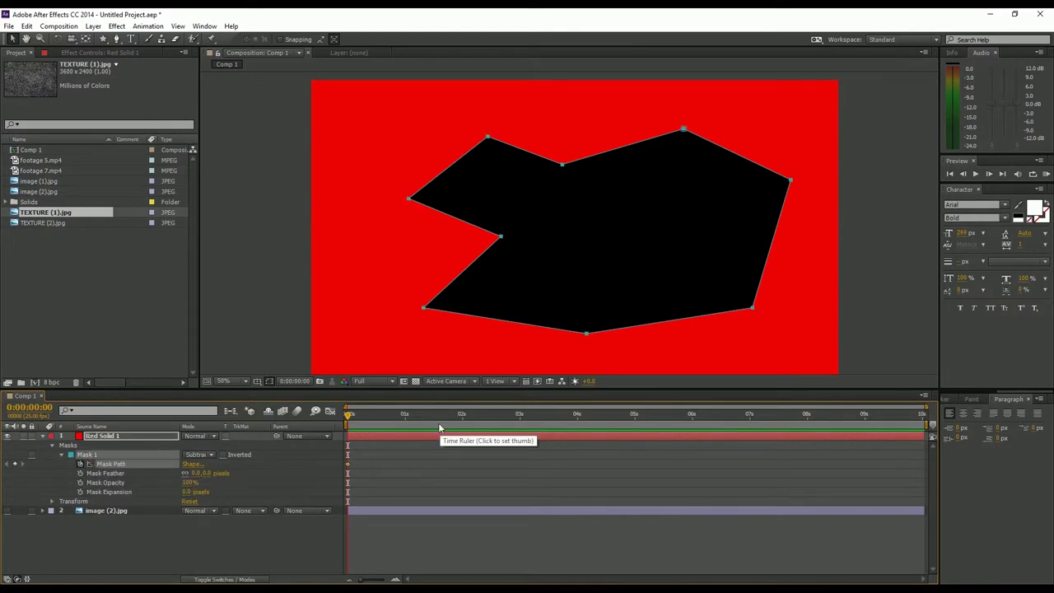
pyautogui.moveTo(438, 419); pyautogui.dragTo(512, 419)
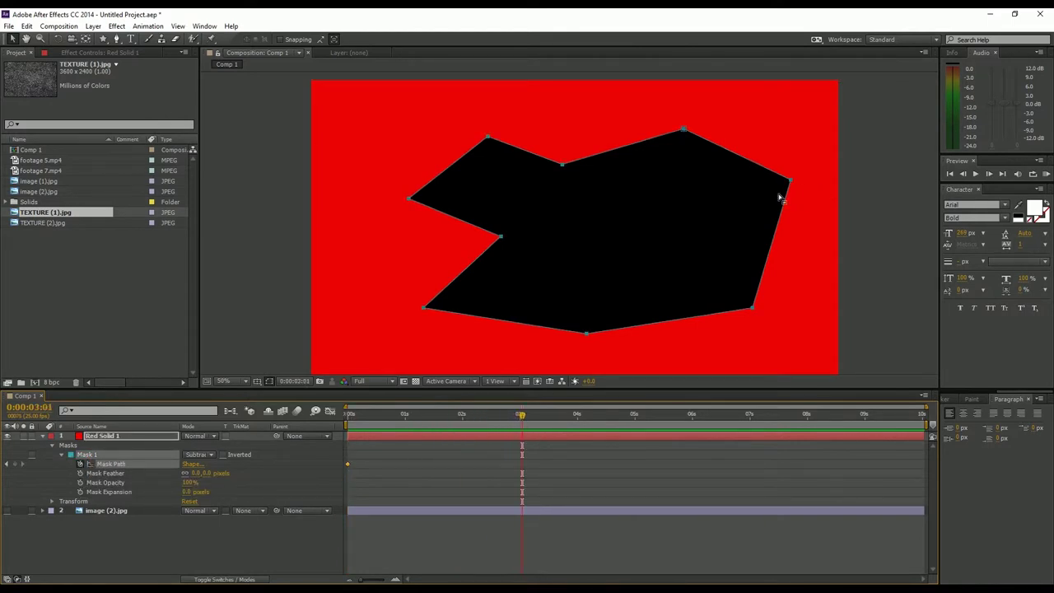
pyautogui.moveTo(684, 130); pyautogui.dragTo(679, 204)
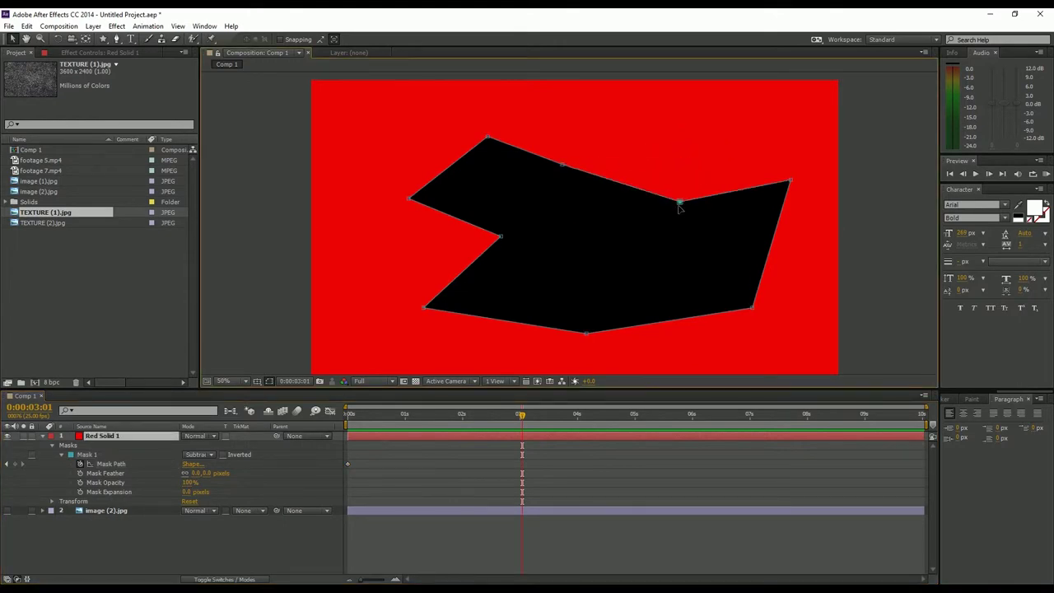
pyautogui.moveTo(563, 164); pyautogui.dragTo(616, 126)
pyautogui.moveTo(790, 179); pyautogui.dragTo(817, 215)
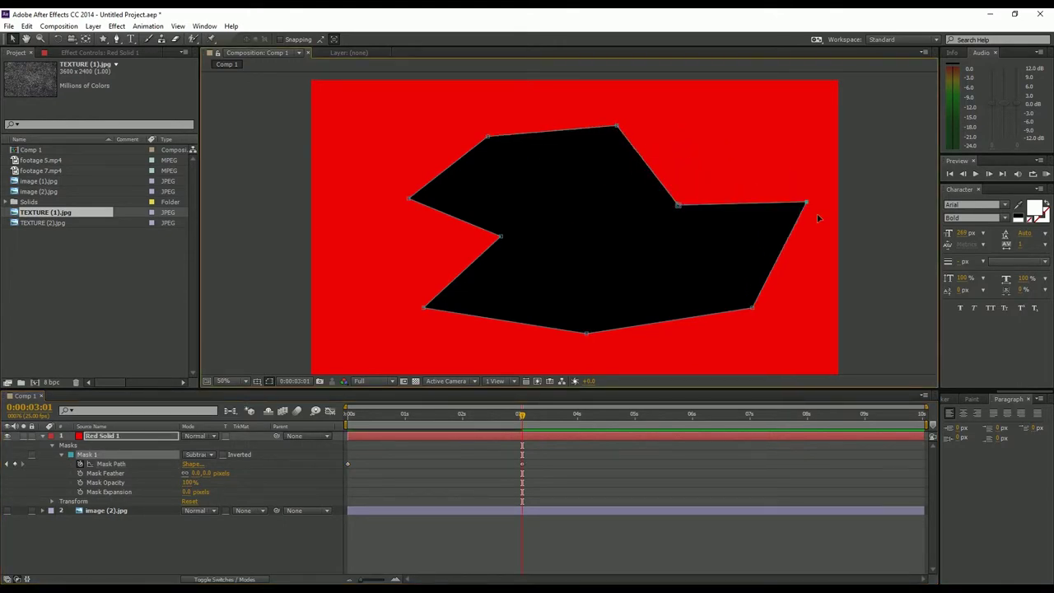
pyautogui.moveTo(752, 308); pyautogui.dragTo(770, 347)
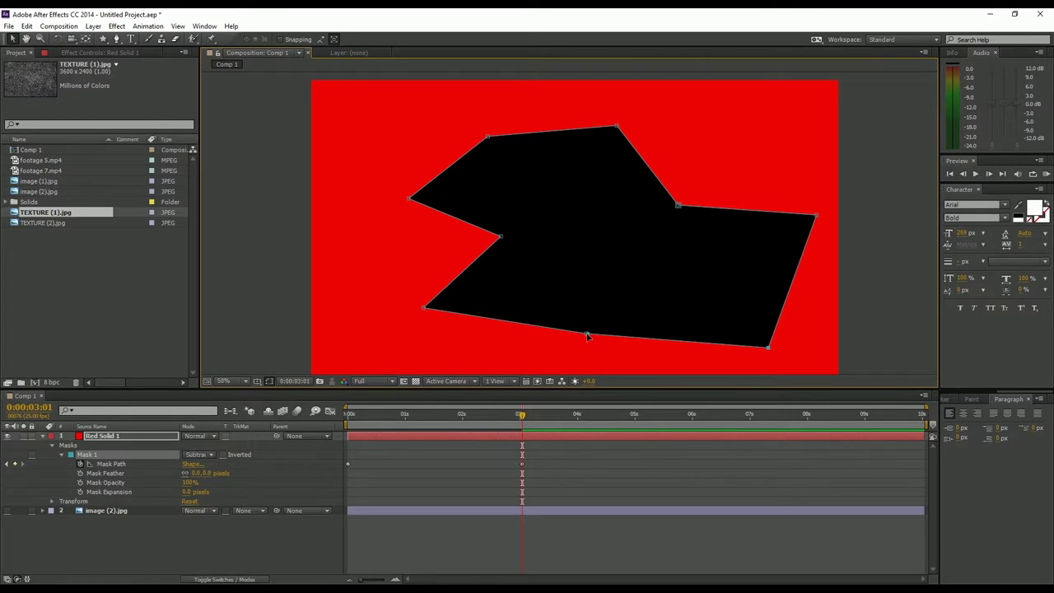
pyautogui.moveTo(588, 336); pyautogui.dragTo(586, 357)
# Scrub the timeline back from 3s to preview the mask morph
pyautogui.click(520, 419)
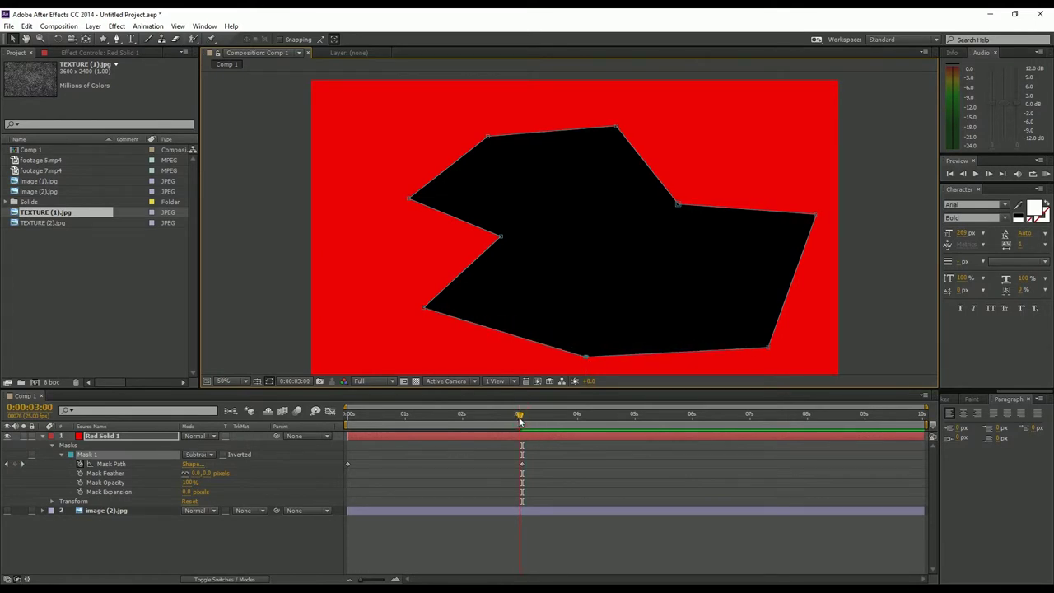
pyautogui.moveTo(520, 419); pyautogui.dragTo(346, 420)
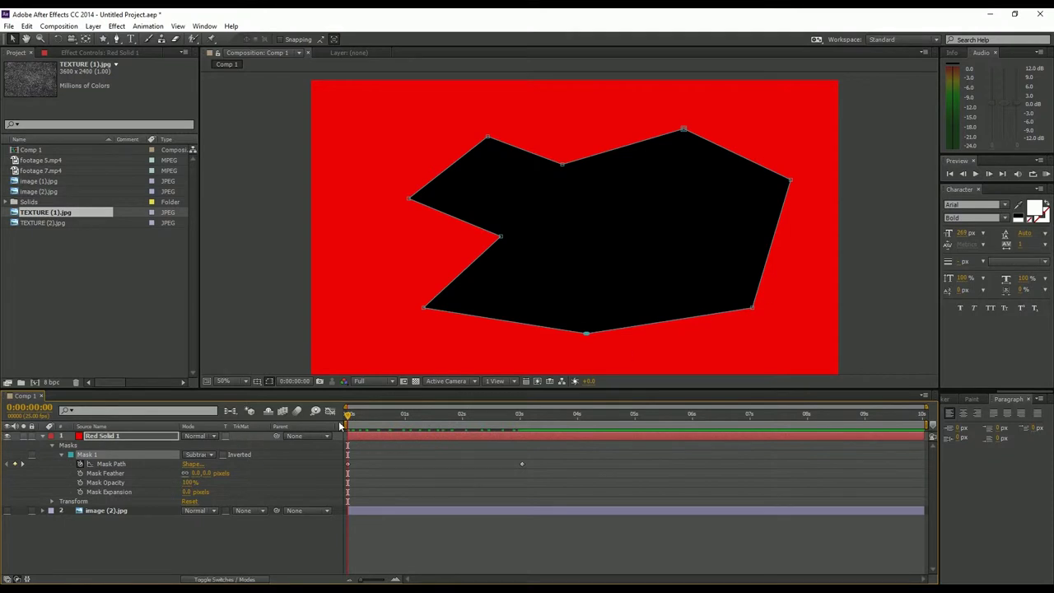
pyautogui.moveTo(352, 420); pyautogui.dragTo(494, 429)
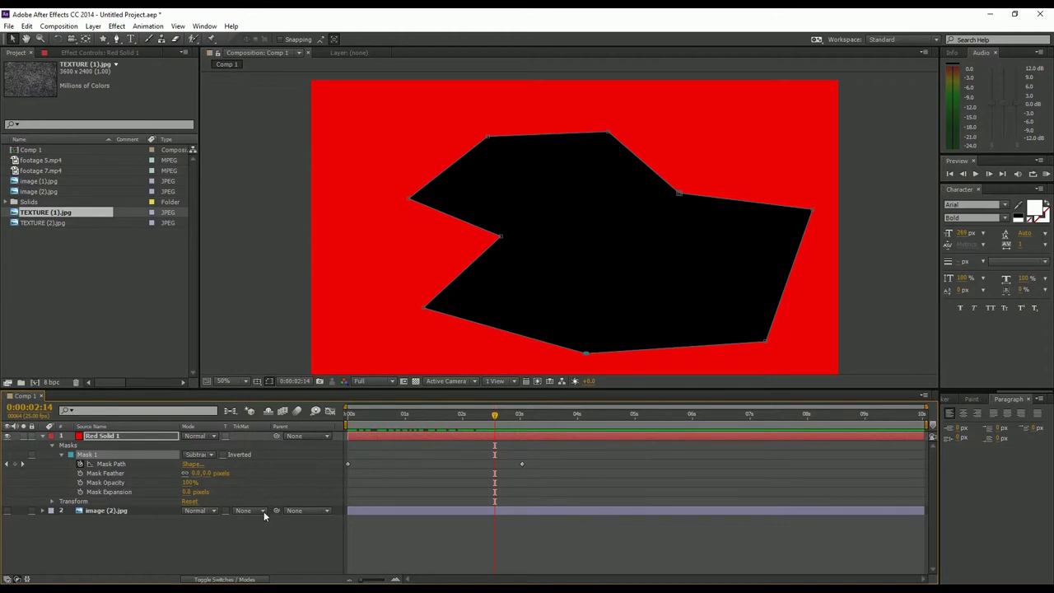
# Switch Mask 1 from Subtract to Add and start feathering its edges
pyautogui.click(198, 455)
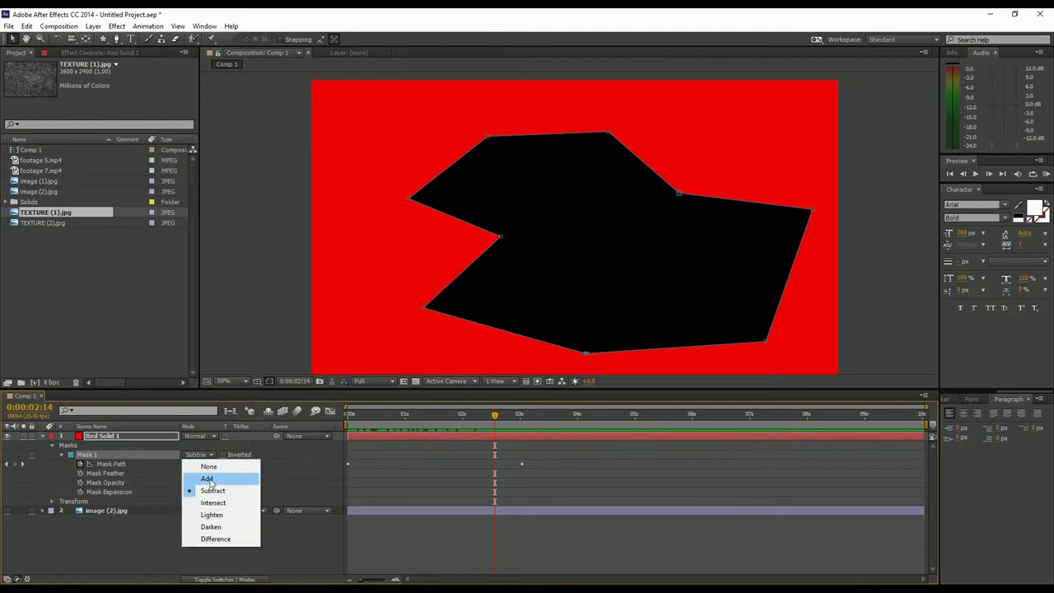
pyautogui.click(207, 478)
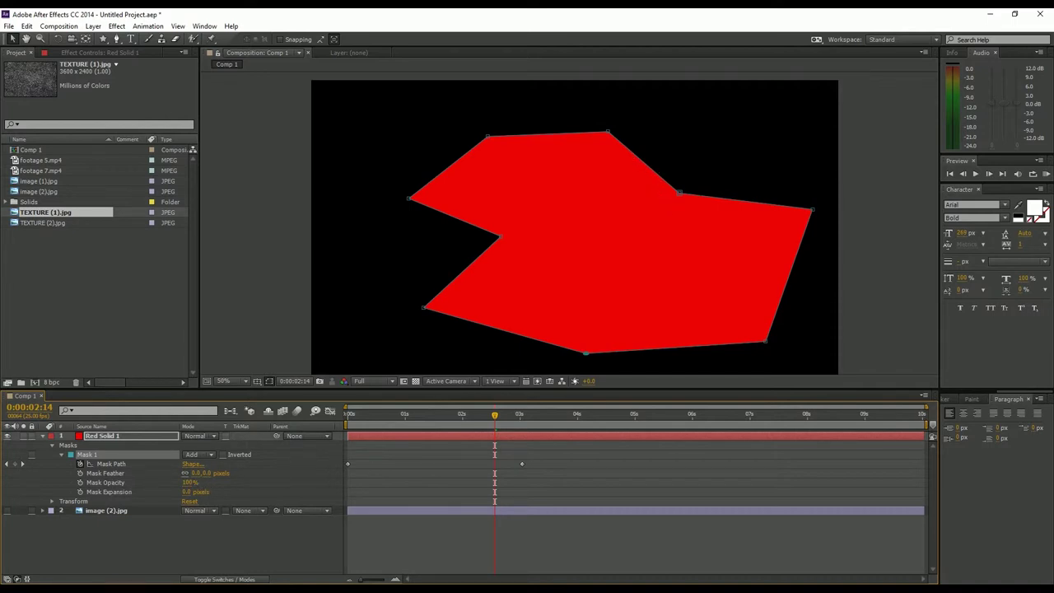
pyautogui.moveTo(198, 475); pyautogui.dragTo(241, 476)
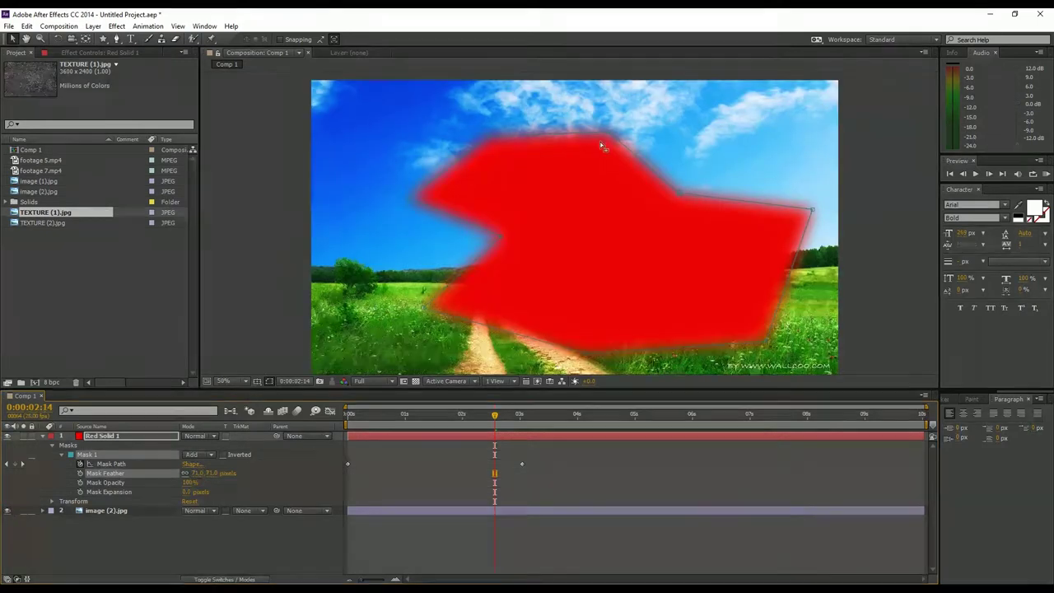
pyautogui.scroll(2, 528, 148)
pyautogui.hscroll(3, 642, 198)
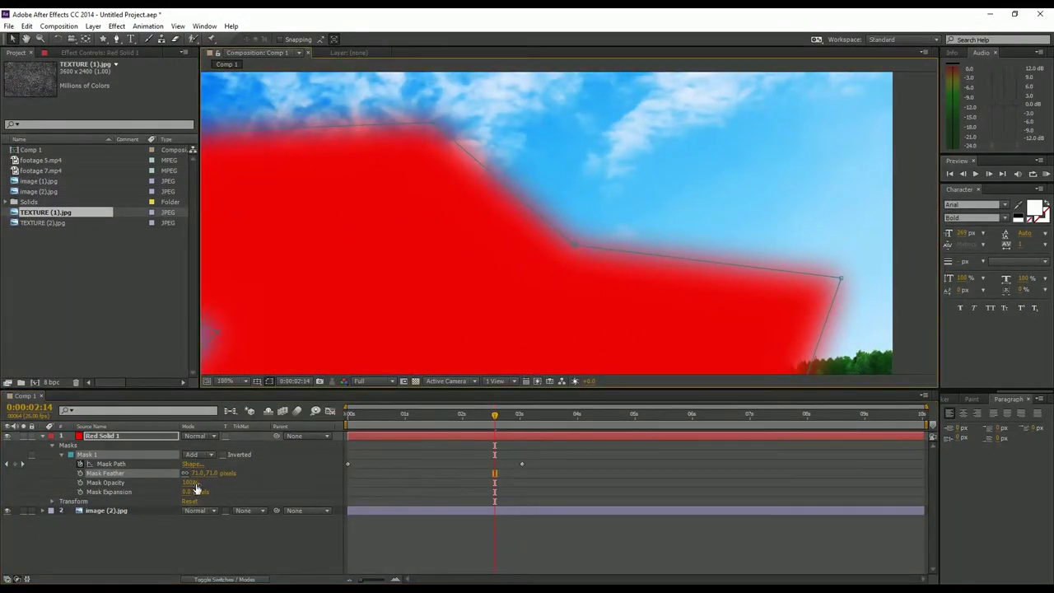
# Set Mask Feather to 50 pixels, recentre the view, and adjust mask opacity
pyautogui.moveTo(198, 476); pyautogui.dragTo(291, 475)
pyautogui.scroll(-2, 538, 239)
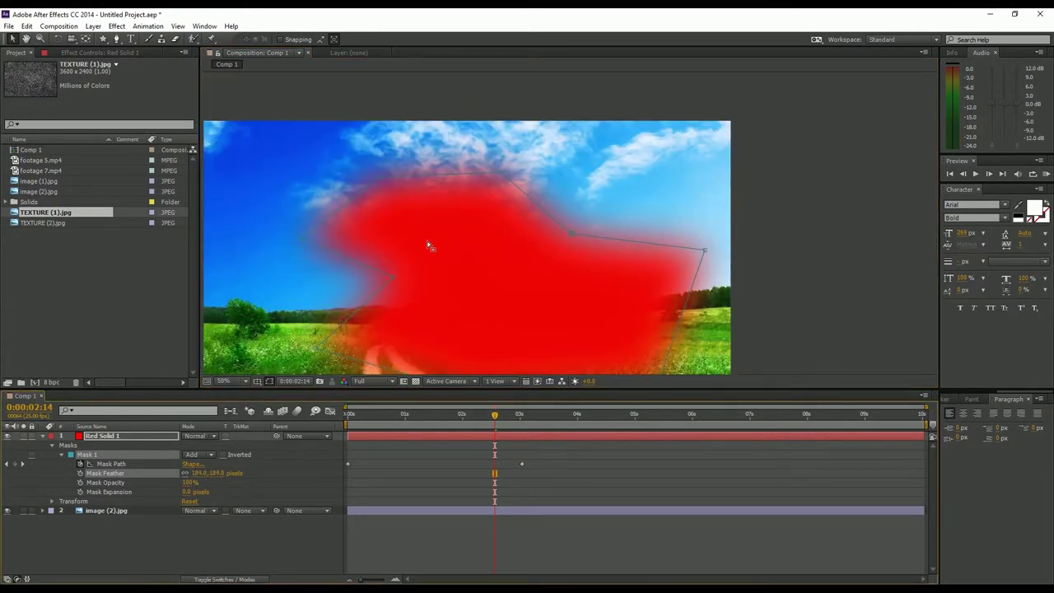
pyautogui.click(199, 473)
pyautogui.write('50')
pyautogui.press('Return')
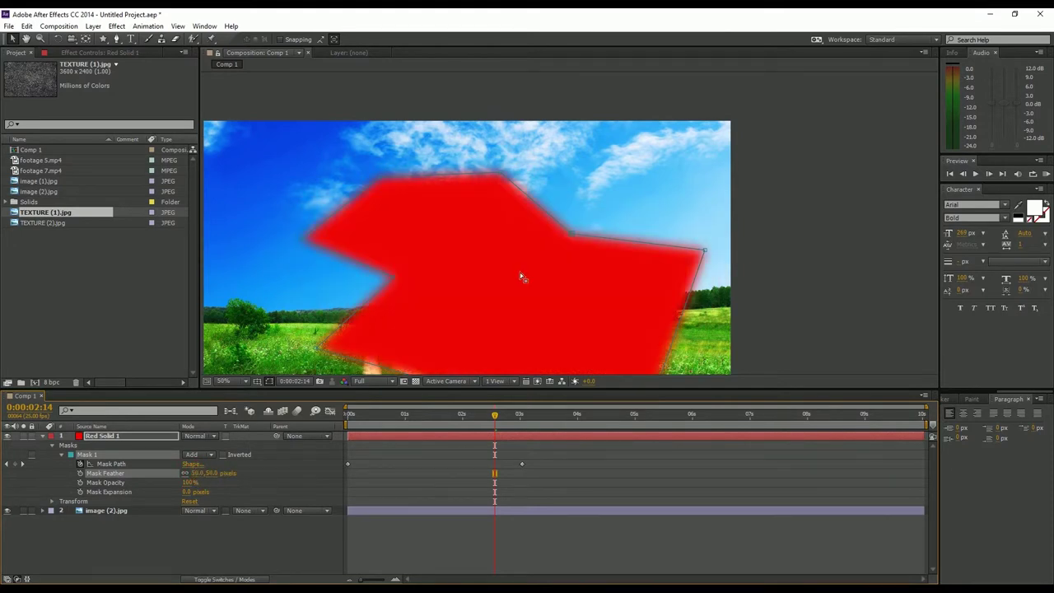
pyautogui.moveTo(522, 277); pyautogui.dragTo(539, 249)
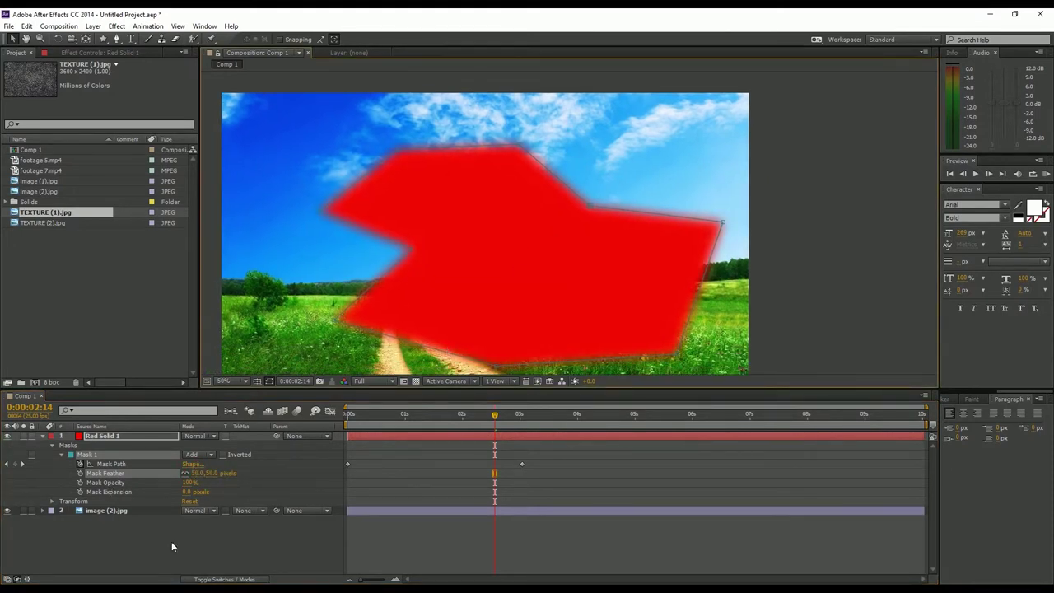
pyautogui.moveTo(191, 483); pyautogui.dragTo(332, 479)
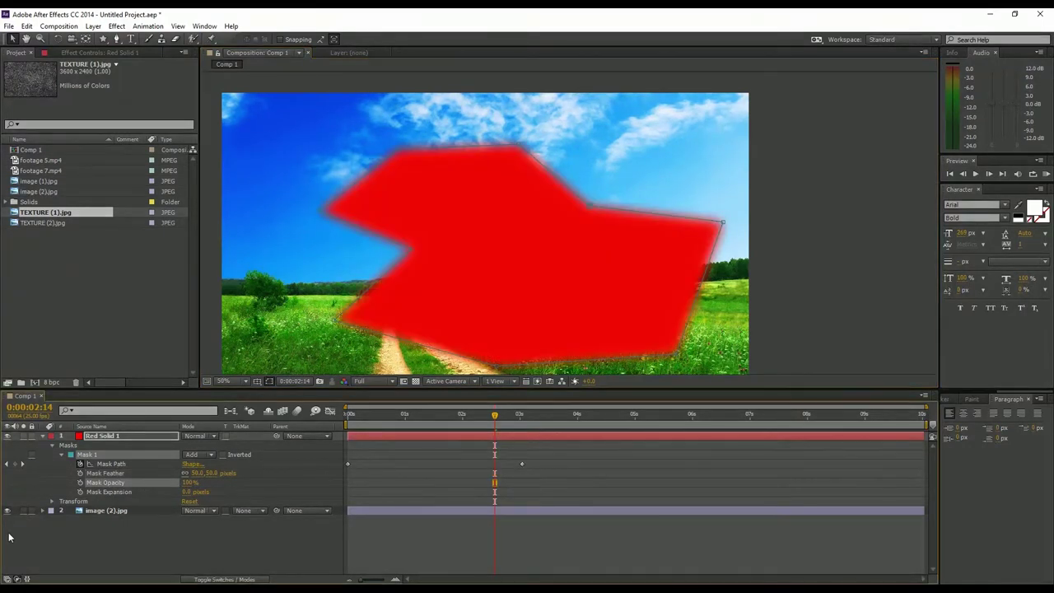
# Scrub Mask Expansion to about -49 pixels, then select Comp 1 in the project
pyautogui.click(115, 493)
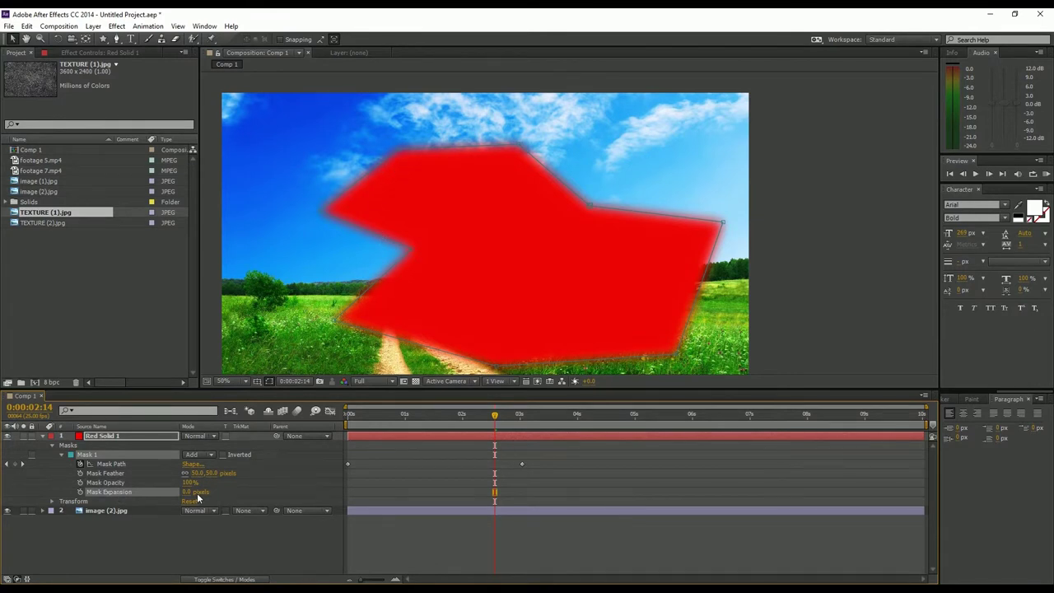
pyautogui.moveTo(194, 496); pyautogui.dragTo(228, 490)
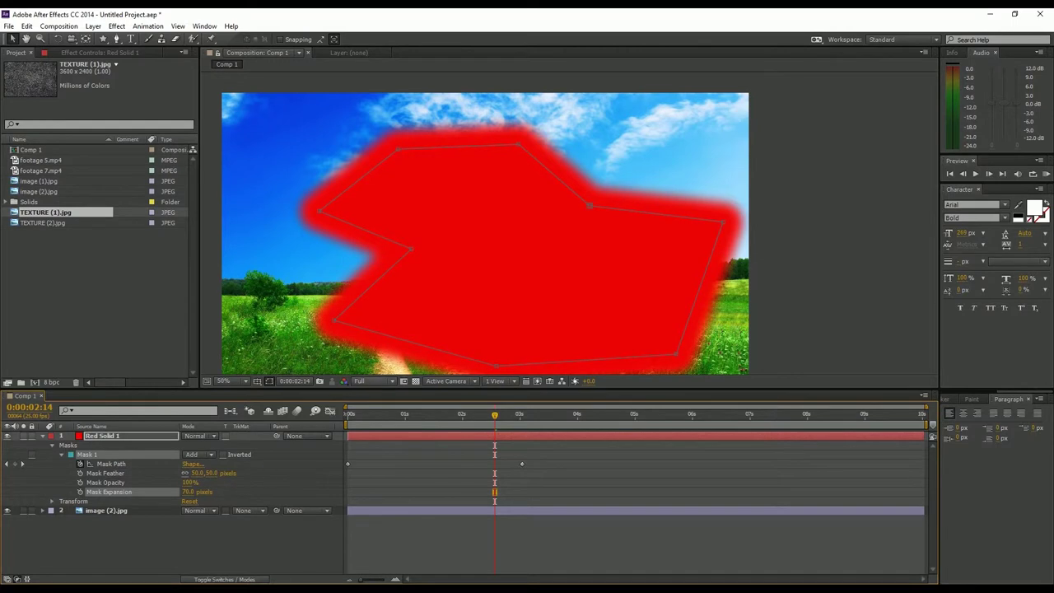
pyautogui.hotkey('ctrl', 'z')
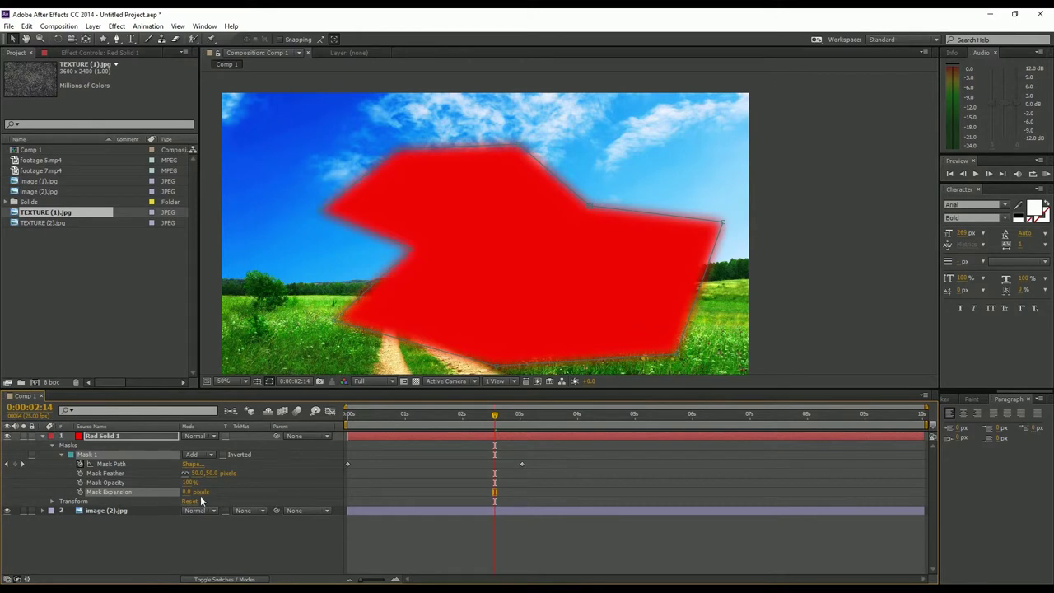
pyautogui.moveTo(187, 492); pyautogui.dragTo(141, 507)
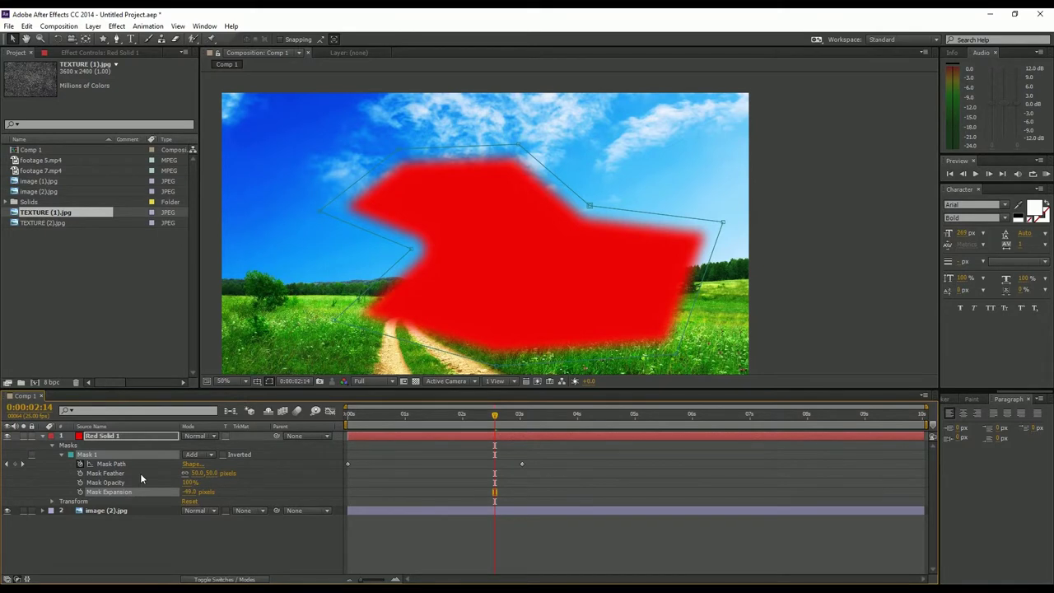
pyautogui.click(33, 151)
# Delete Comp 1 and build a new composition from footage 5.mp4
pyautogui.press('Delete')
pyautogui.press('Return')
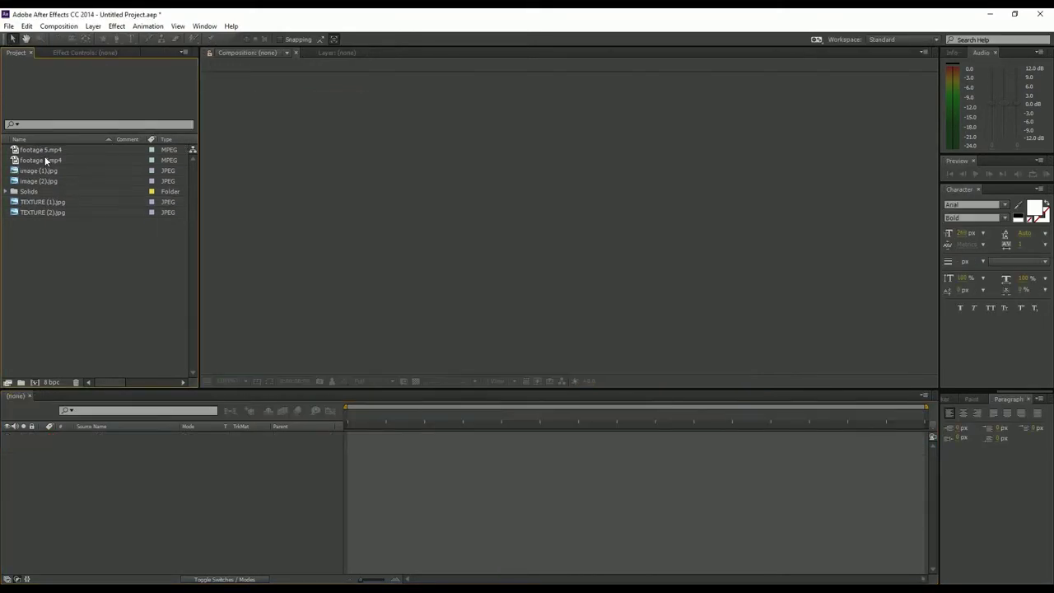
pyautogui.click(46, 150)
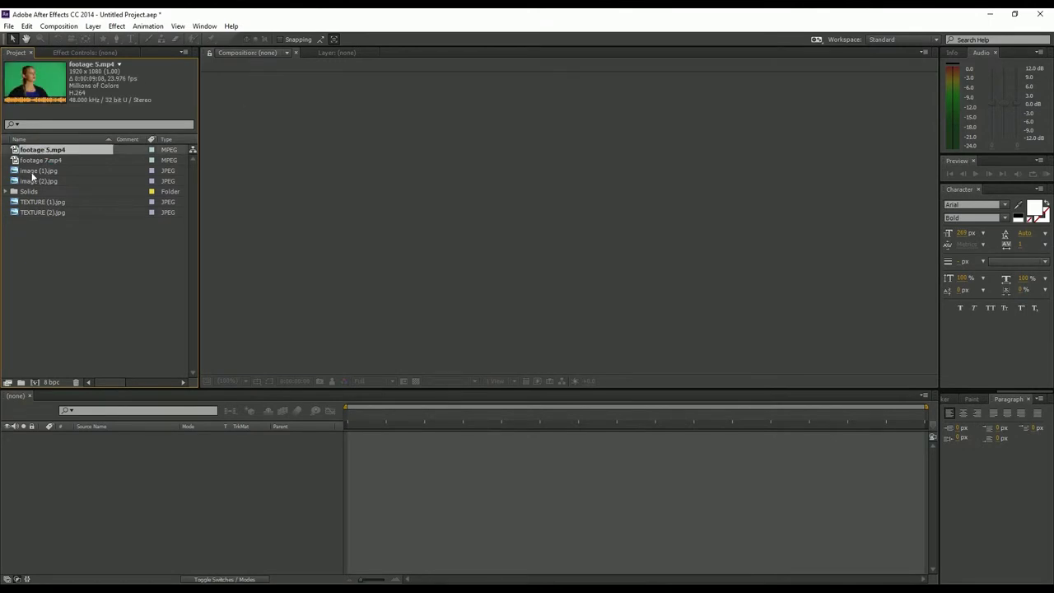
pyautogui.moveTo(18, 153); pyautogui.dragTo(35, 383)
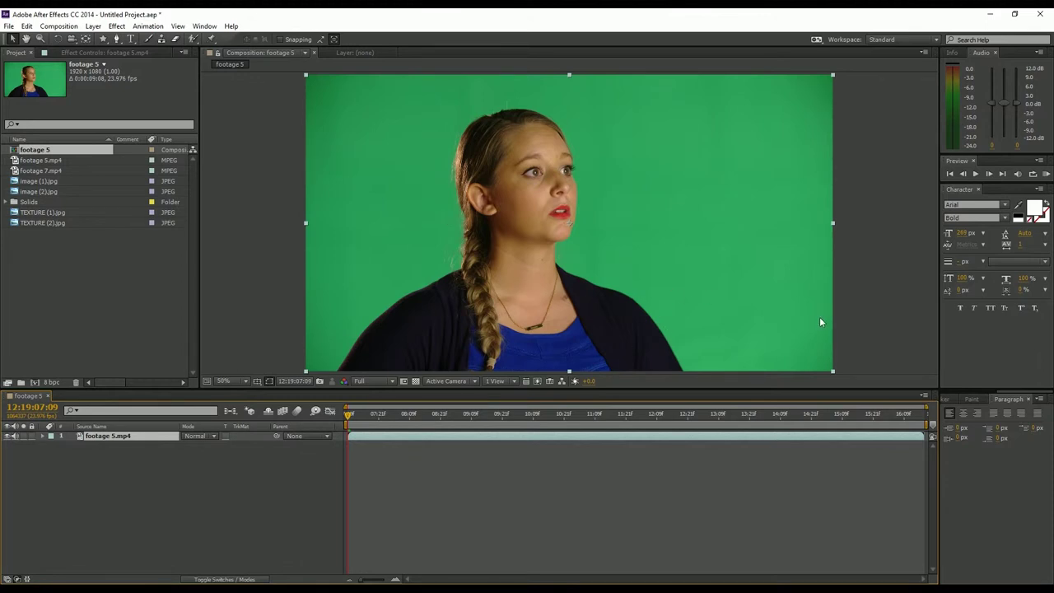
# Bring up the Effects & Presets panel and search it for 'key'
pyautogui.click(950, 401)
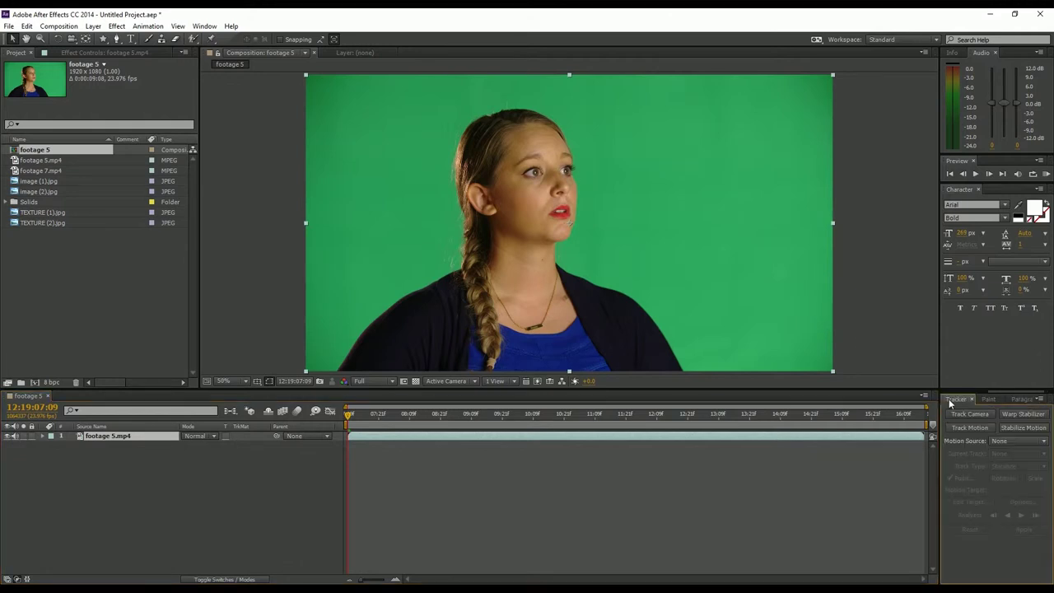
pyautogui.scroll(2, 968, 399)
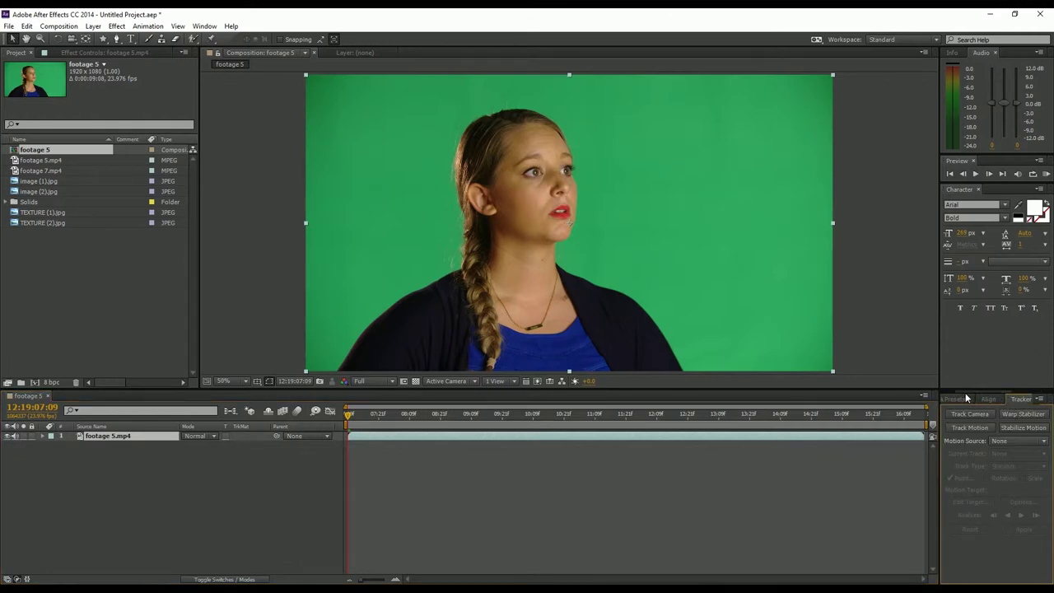
pyautogui.click(962, 399)
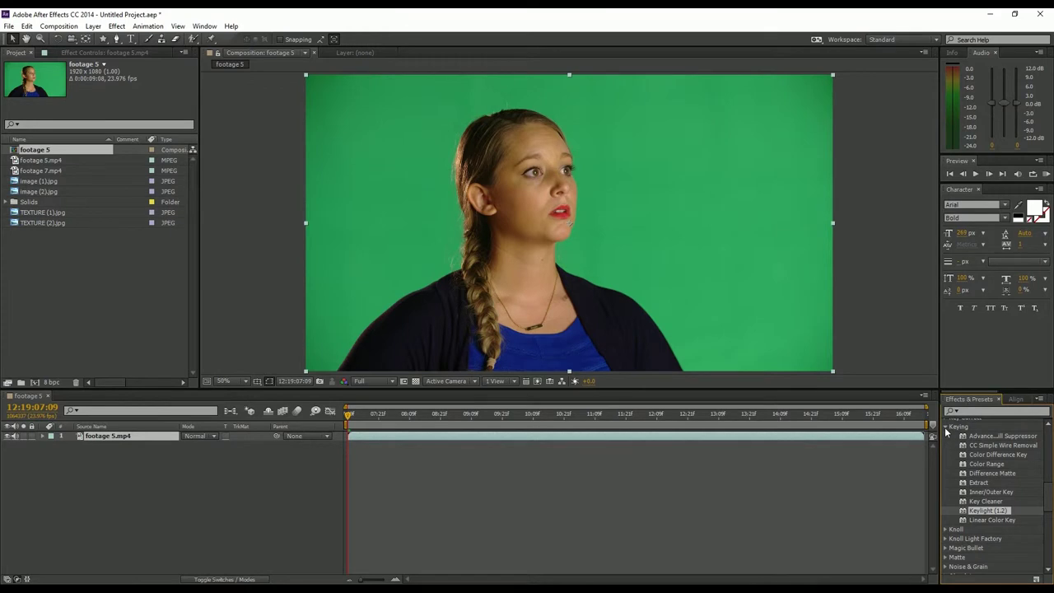
pyautogui.scroll(10, 960, 460)
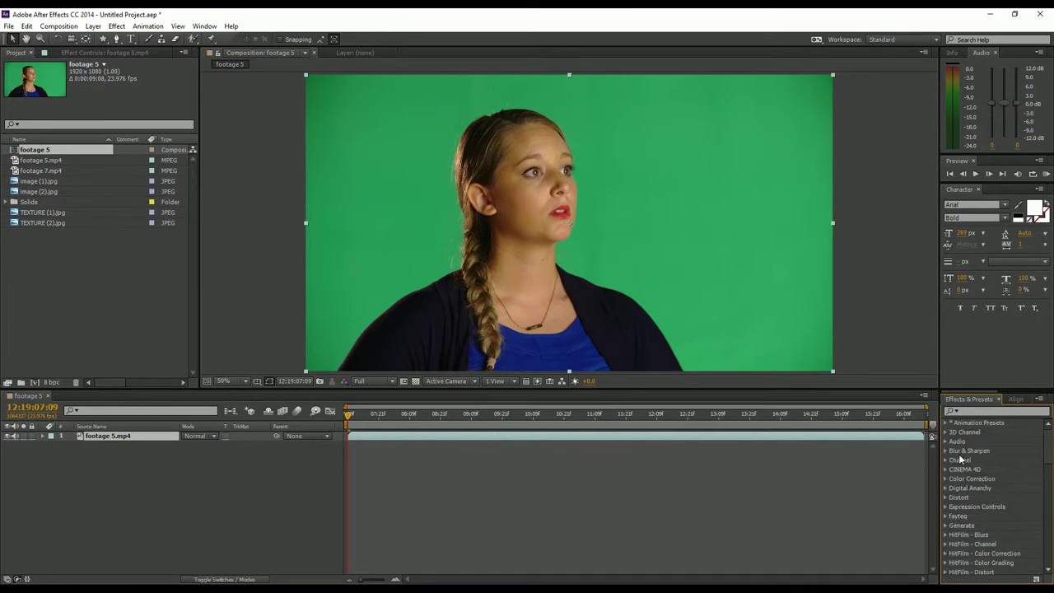
pyautogui.click(971, 416)
pyautogui.write('key')
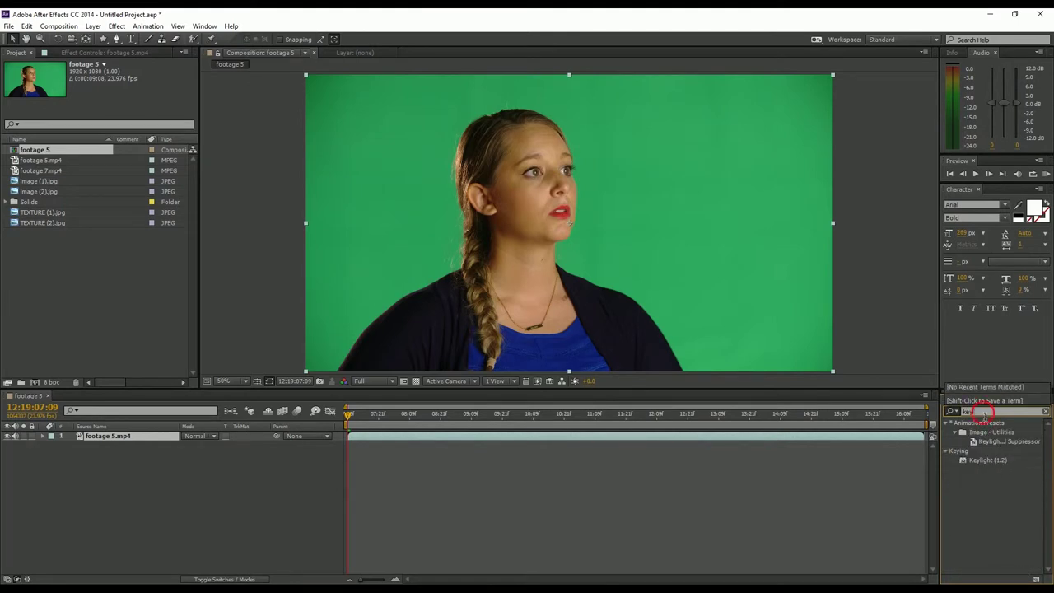
pyautogui.click(986, 415)
pyautogui.press('BackSpace')
pyautogui.press('BackSpace')
pyautogui.press('BackSpace')
pyautogui.scroll(-8, 977, 457)
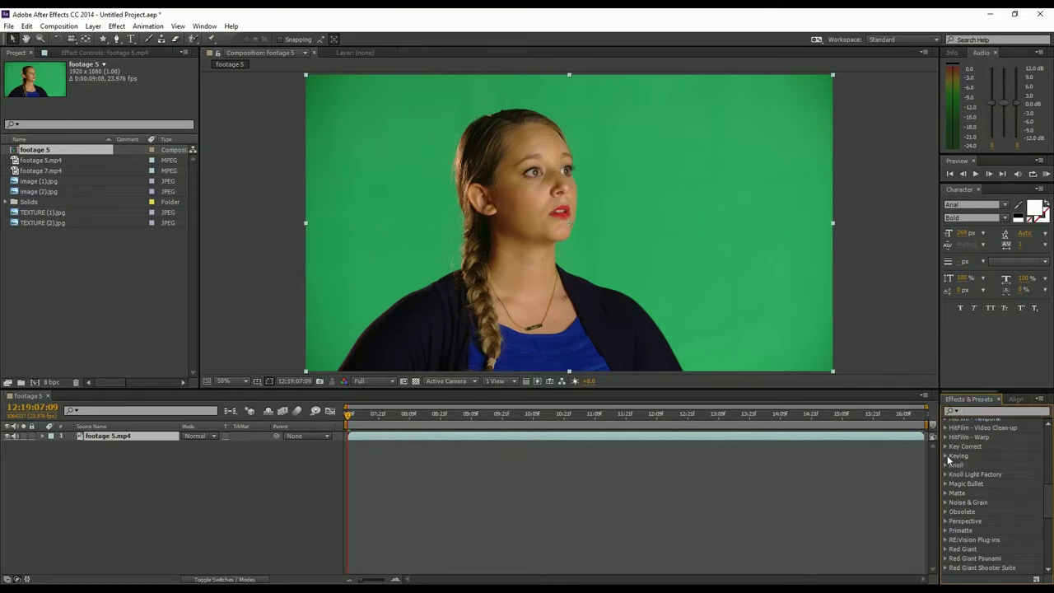
# Expand Keying and drag Keylight (1.2) onto the footage 5.mp4 layer
pyautogui.click(947, 455)
pyautogui.scroll(-1, 975, 467)
pyautogui.click(987, 516)
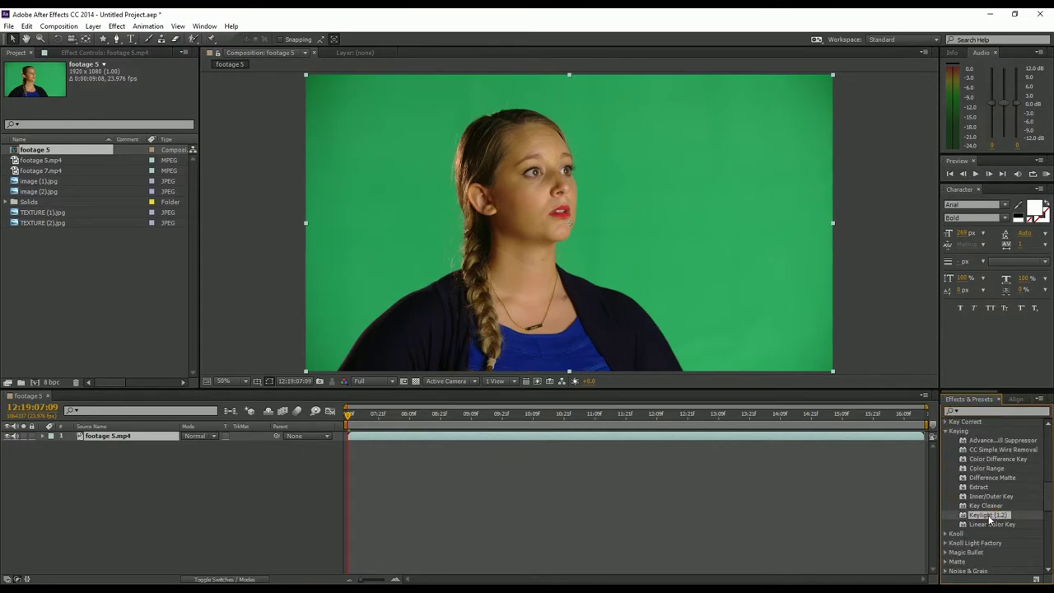
pyautogui.moveTo(985, 519); pyautogui.dragTo(120, 439)
pyautogui.click(119, 437)
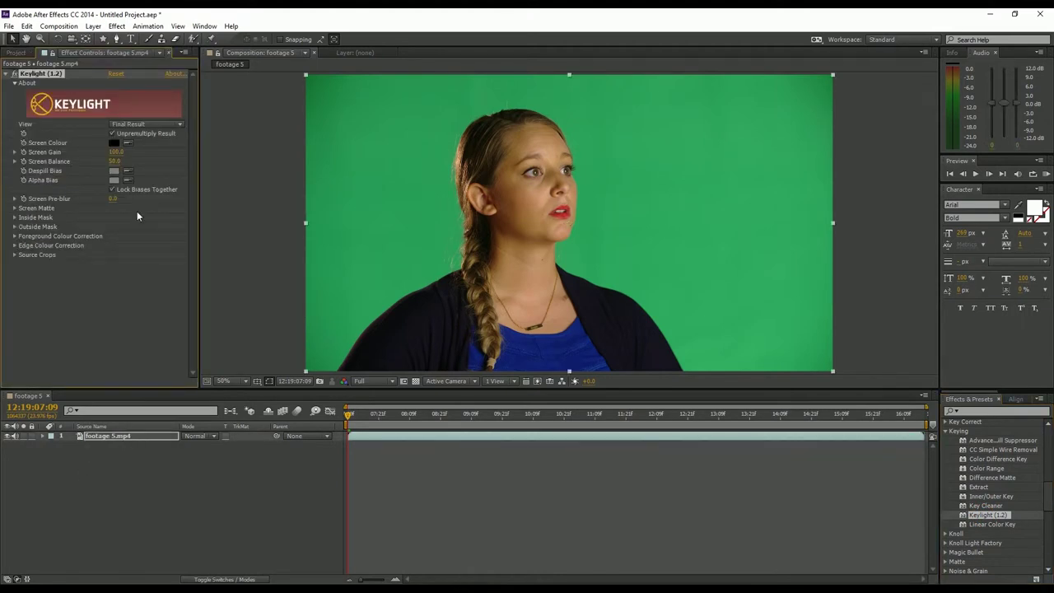
# Sample the green backdrop as Keylight's Screen Colour and toggle the transparency grid
pyautogui.click(129, 144)
pyautogui.click(417, 178)
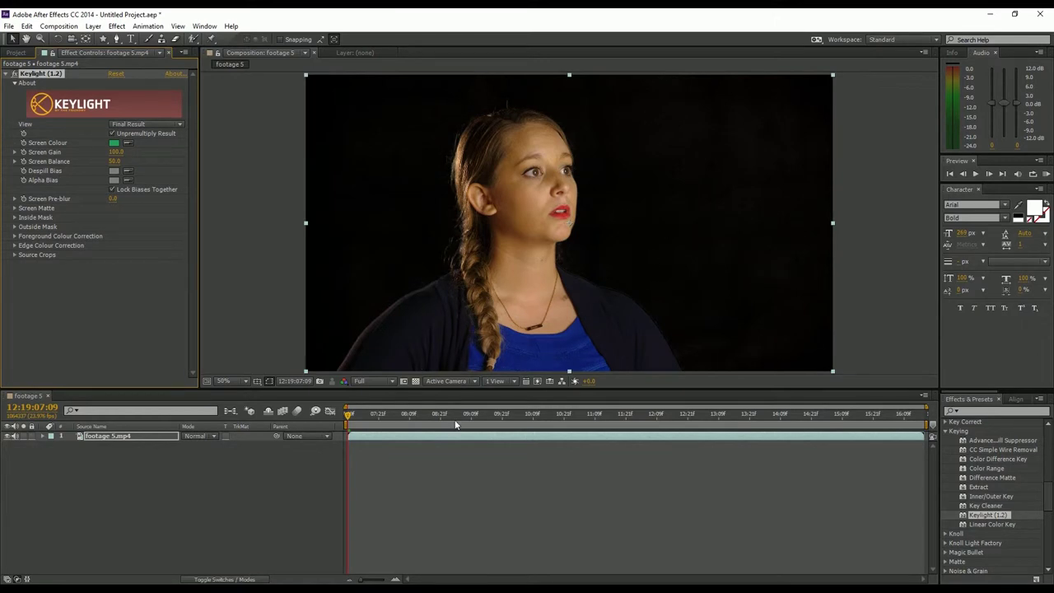
pyautogui.click(416, 381)
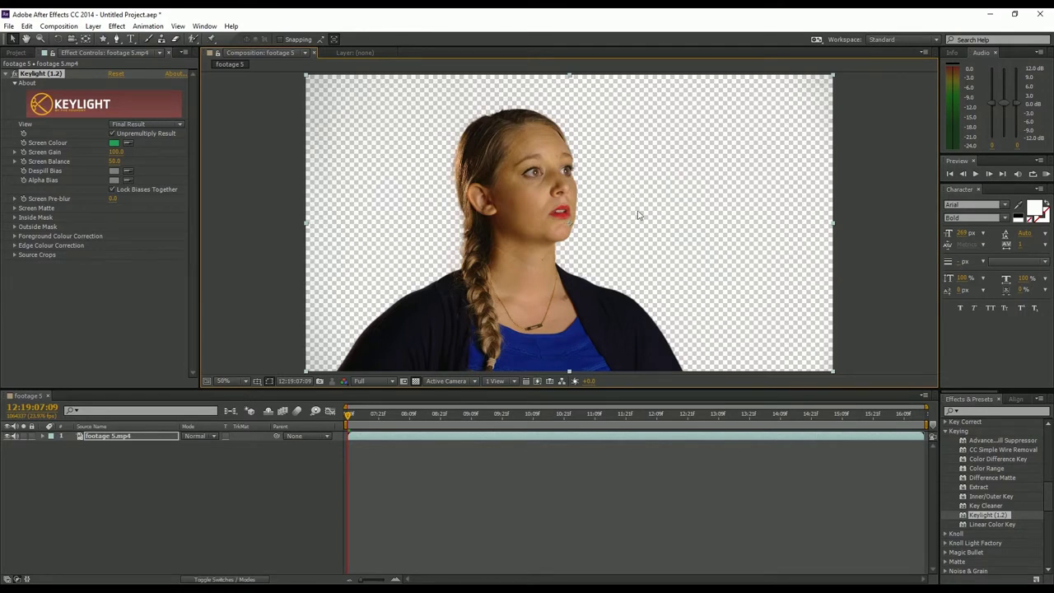
pyautogui.click(415, 382)
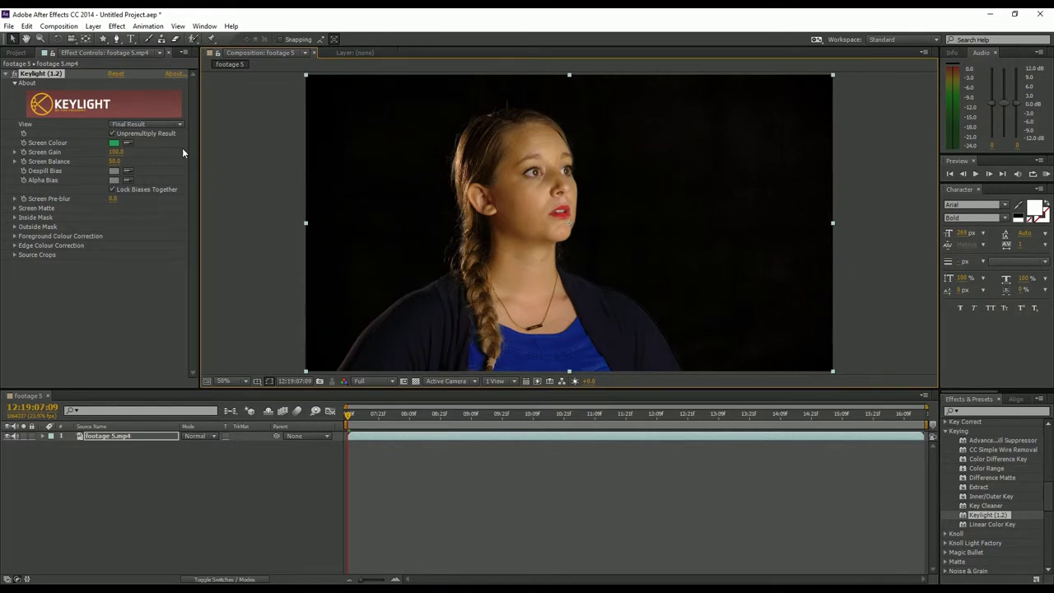
pyautogui.click(148, 124)
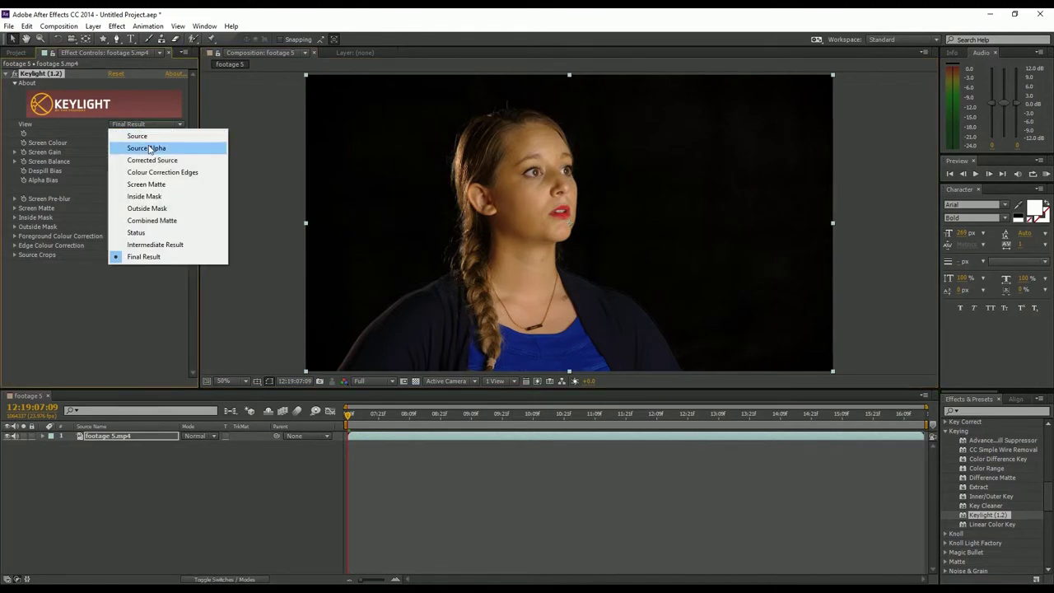
# View the Screen Matte and set Screen Gain to 108
pyautogui.click(164, 186)
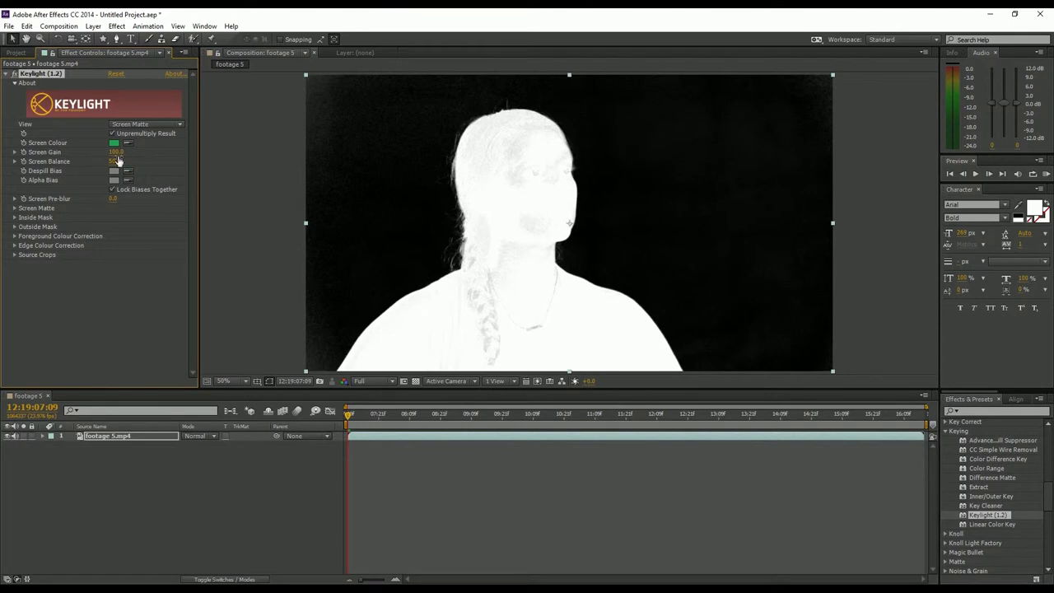
pyautogui.moveTo(114, 152); pyautogui.dragTo(120, 153)
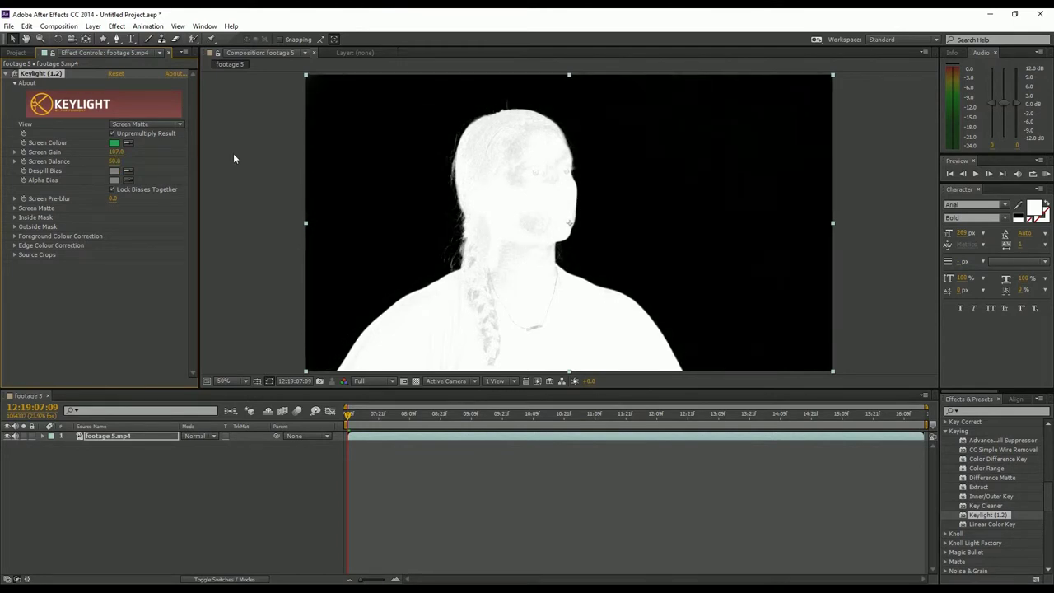
pyautogui.click(116, 152)
pyautogui.write('108')
pyautogui.press('Return')
# Set Screen Balance to 35 and return View to Final Result
pyautogui.moveTo(118, 162); pyautogui.dragTo(111, 162)
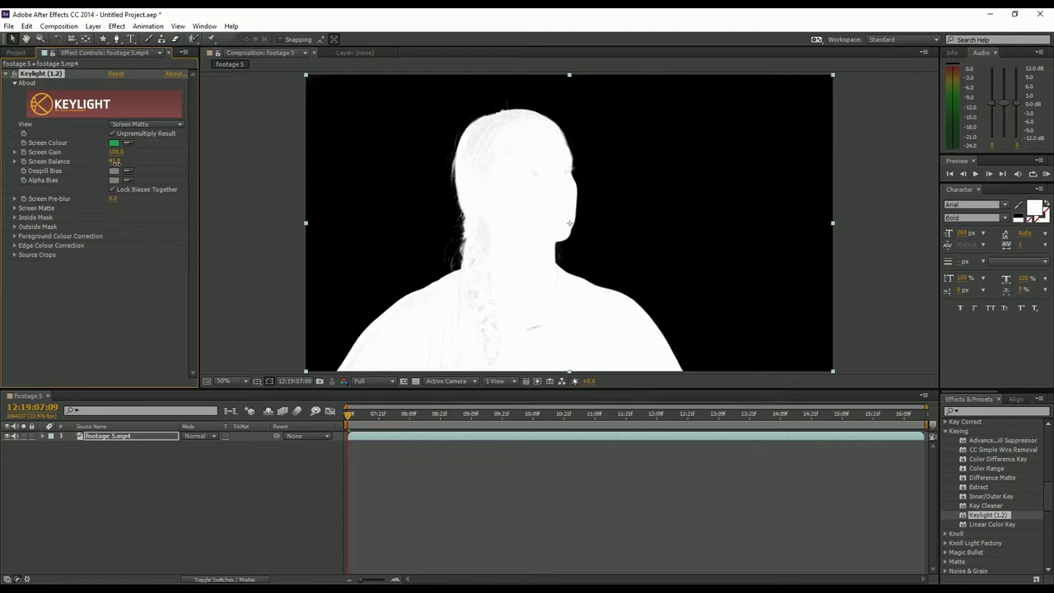
pyautogui.click(115, 162)
pyautogui.write('35')
pyautogui.press('Return')
pyautogui.click(169, 126)
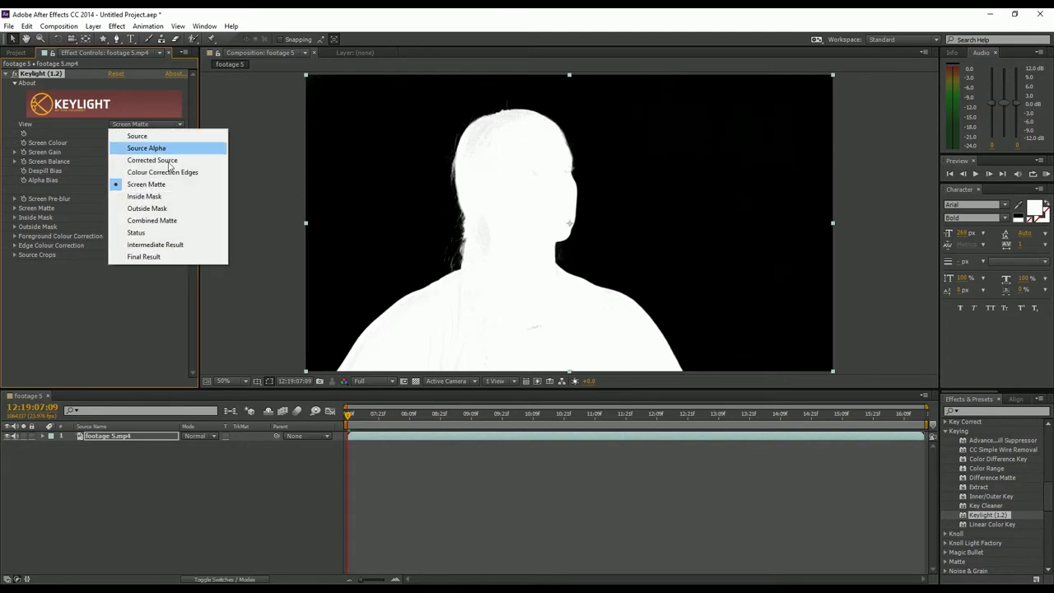
pyautogui.click(156, 258)
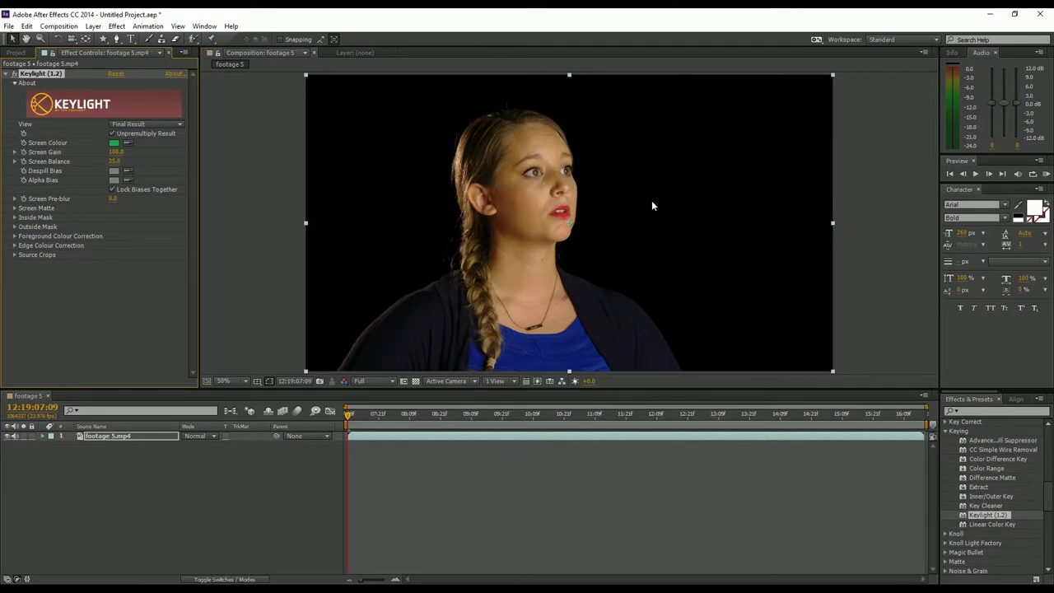
pyautogui.click(16, 51)
# Place image (1).jpg below the keyed woman and reveal its Scale property
pyautogui.click(66, 290)
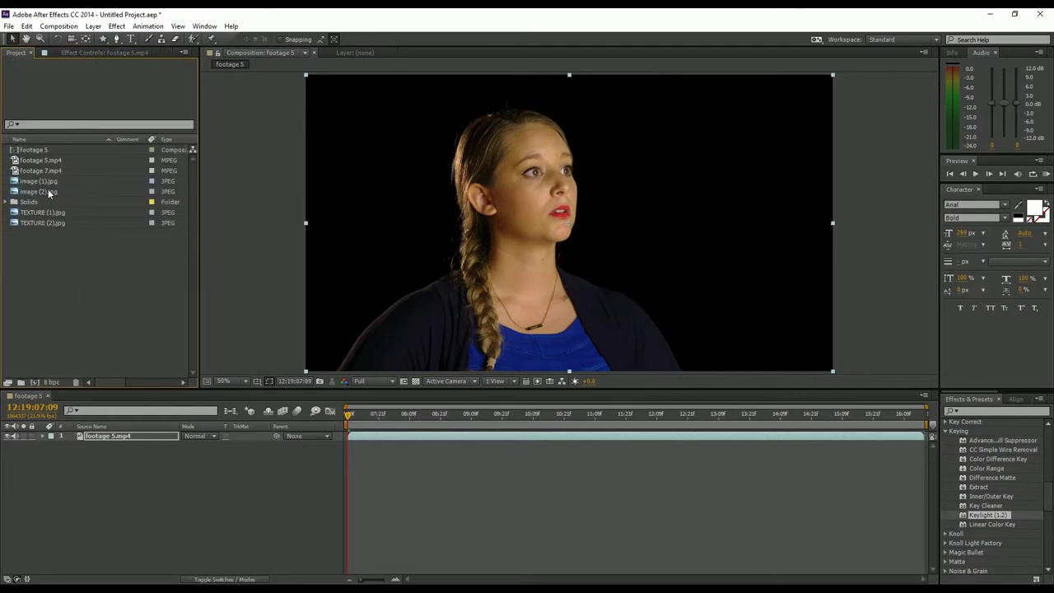
pyautogui.click(48, 190)
pyautogui.press('Up')
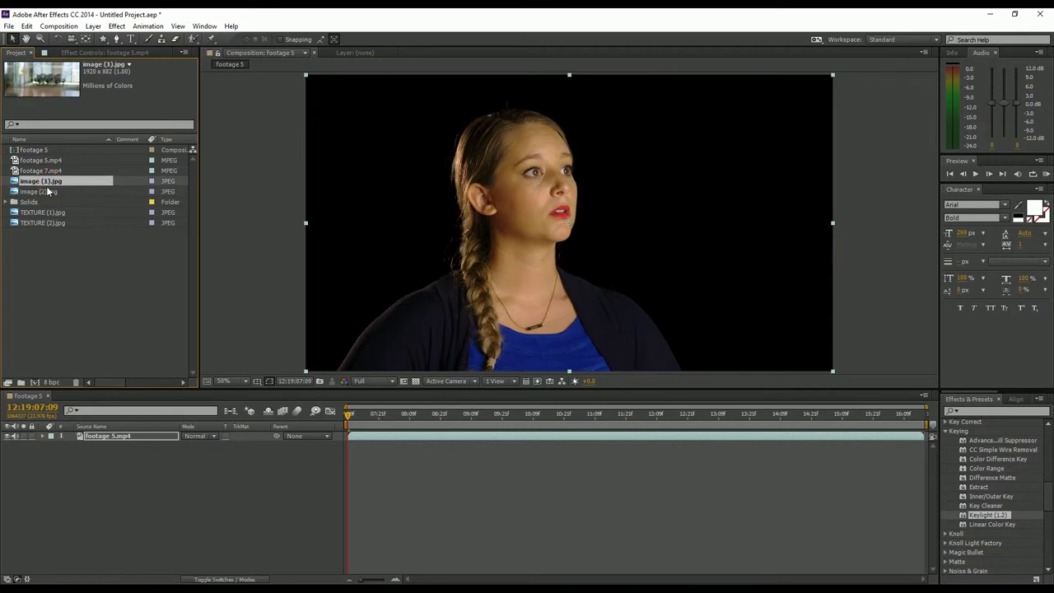
pyautogui.moveTo(43, 181); pyautogui.dragTo(224, 455)
pyautogui.press('s')
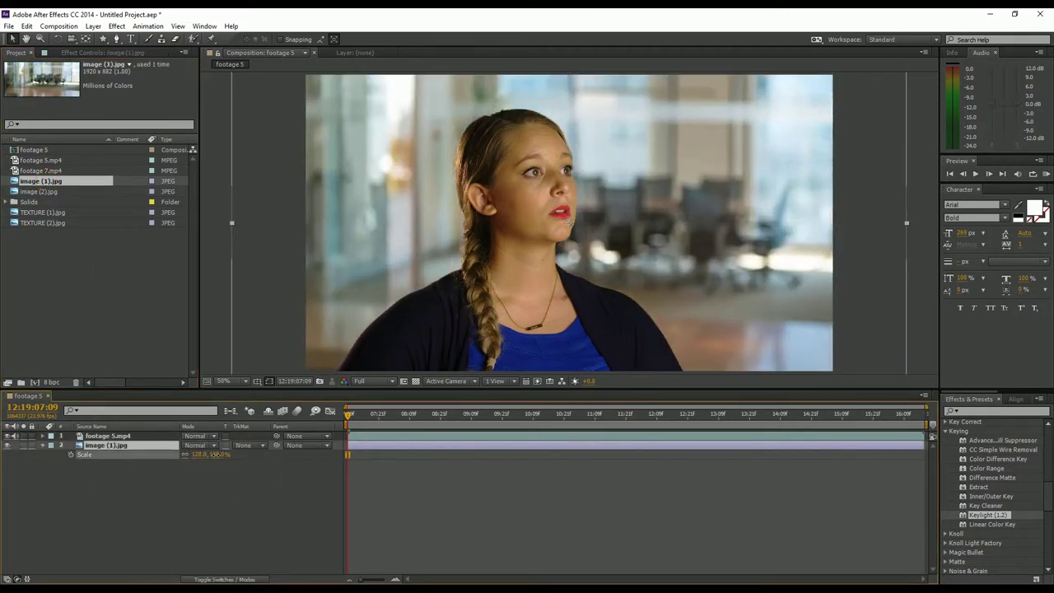
# Scrub, zoom in to inspect her edges, fit the frame, and play the composite
pyautogui.click(418, 416)
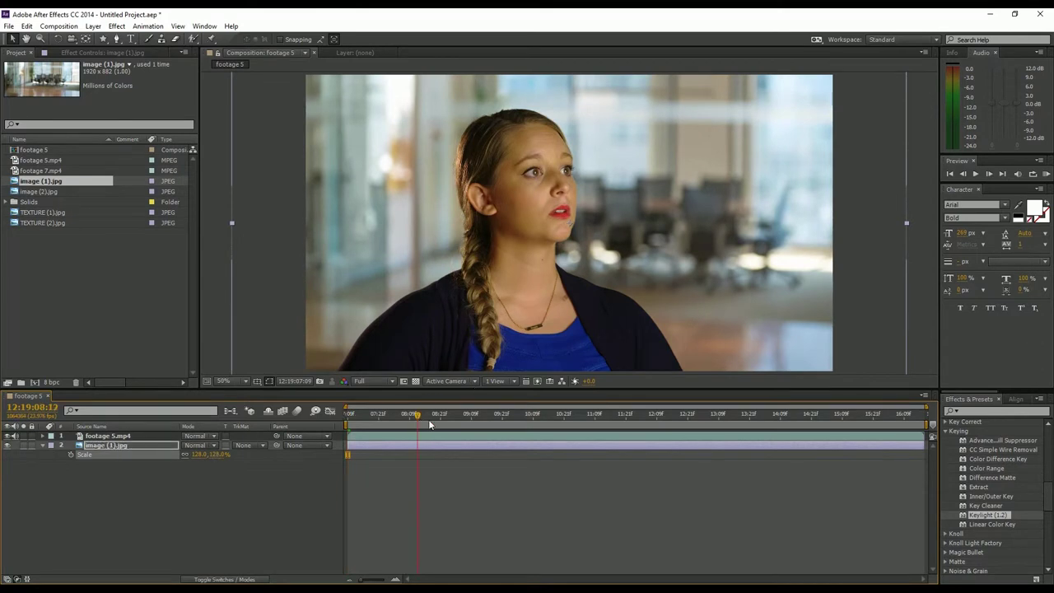
pyautogui.moveTo(429, 420); pyautogui.dragTo(474, 419)
pyautogui.scroll(2, 555, 173)
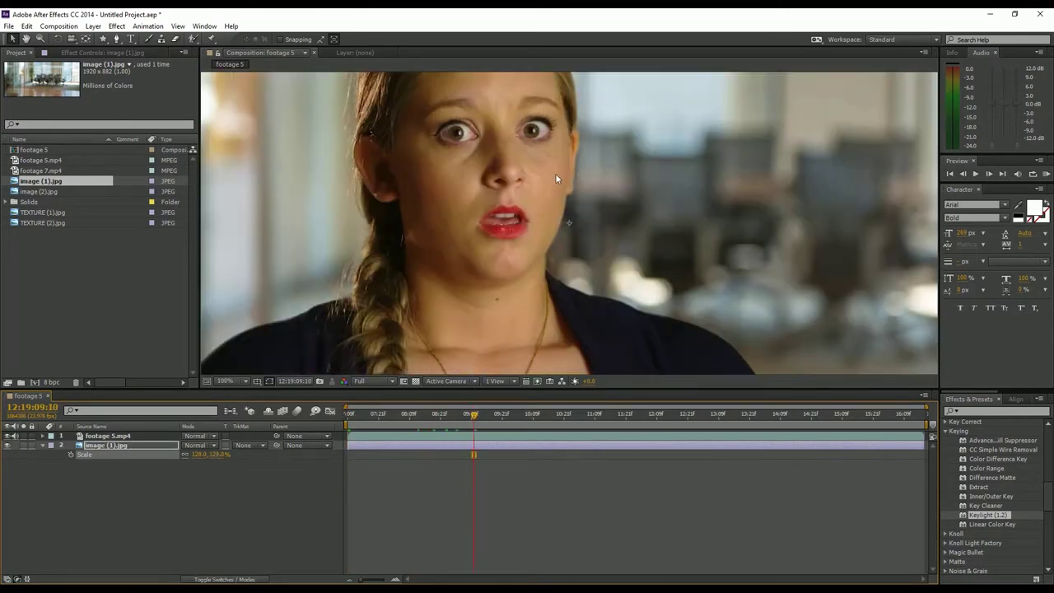
pyautogui.moveTo(734, 347); pyautogui.dragTo(642, 216)
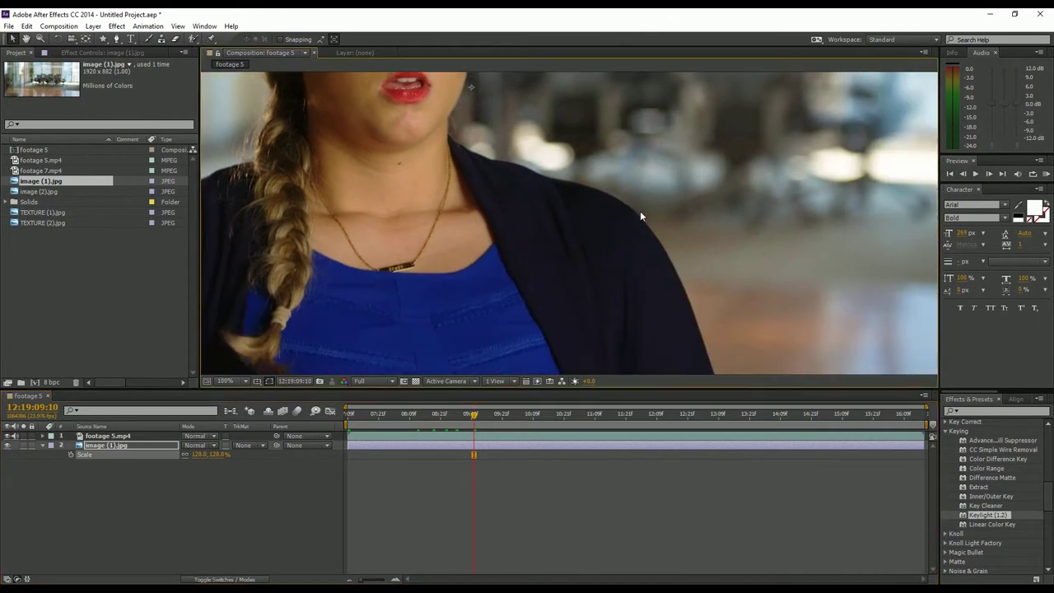
pyautogui.scroll(-2, 663, 249)
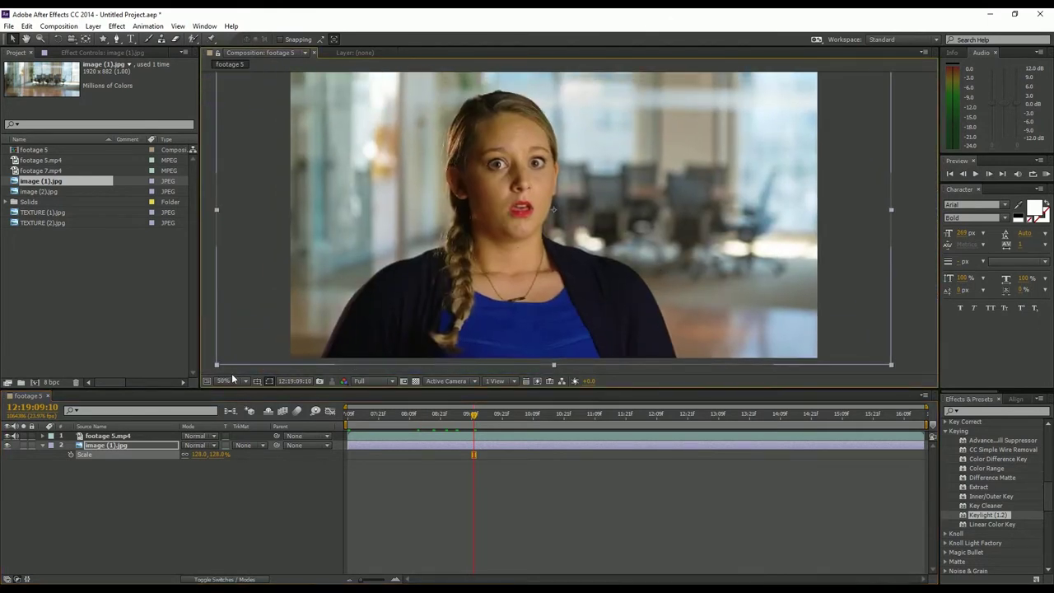
pyautogui.click(233, 383)
pyautogui.click(247, 196)
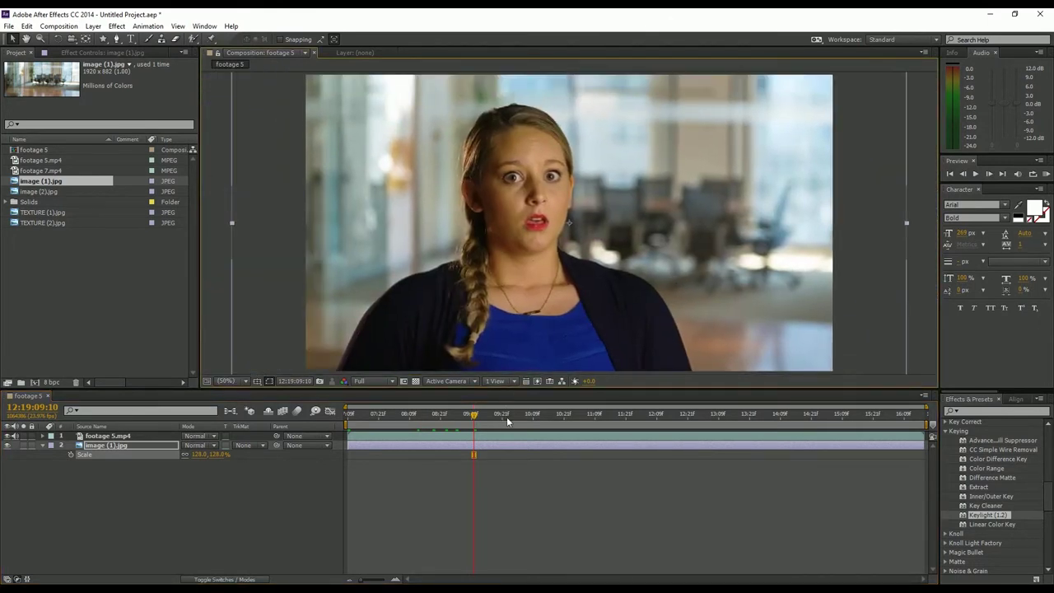
pyautogui.click(555, 419)
pyautogui.press('space')
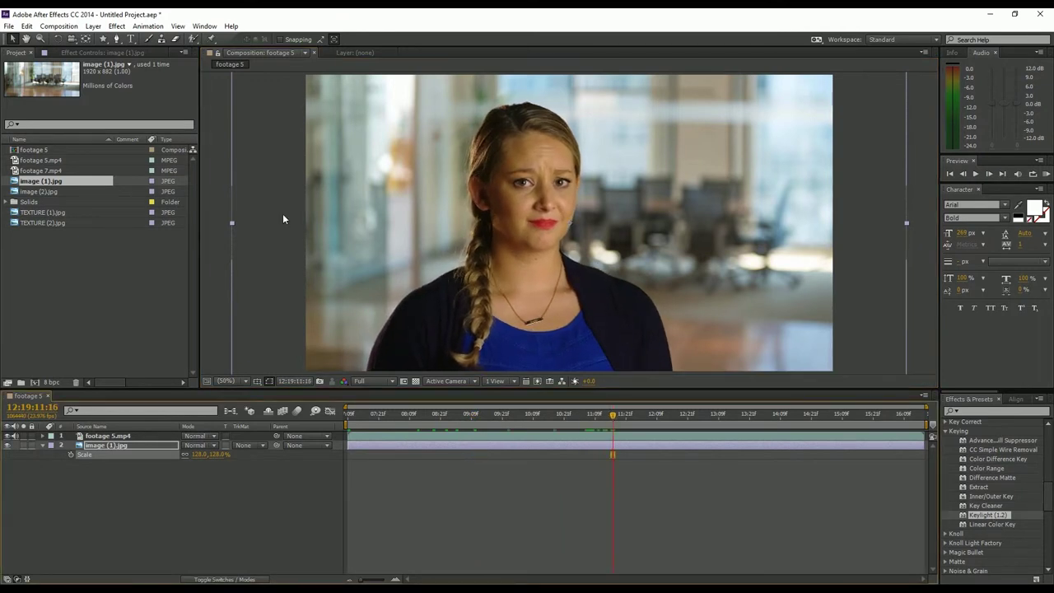
# Open the Keylight settings on the footage 5.mp4 layer
pyautogui.press('F3')
pyautogui.click(108, 436)
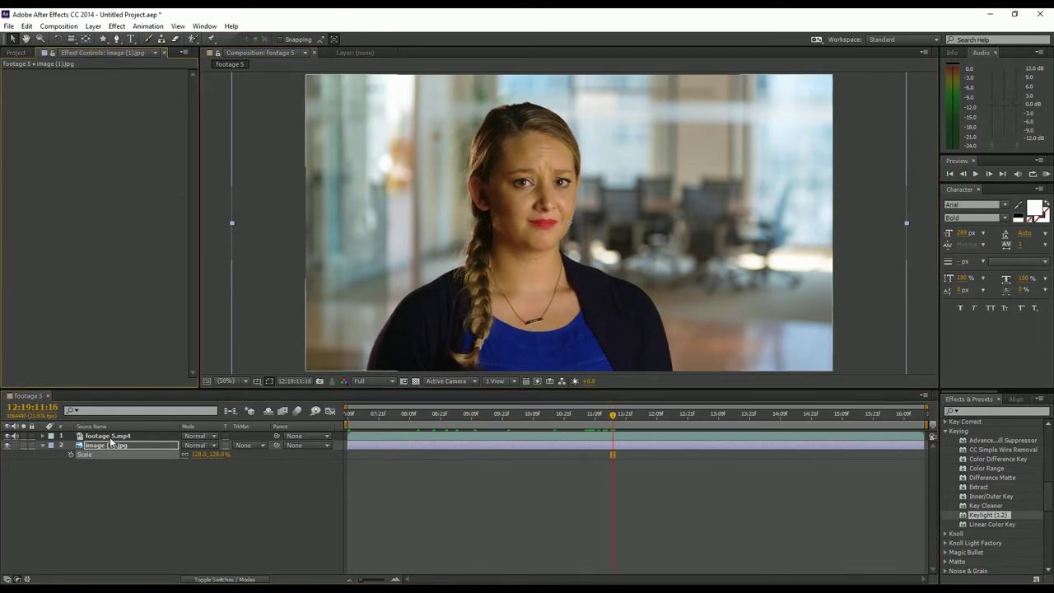
pyautogui.doubleClick(988, 515)
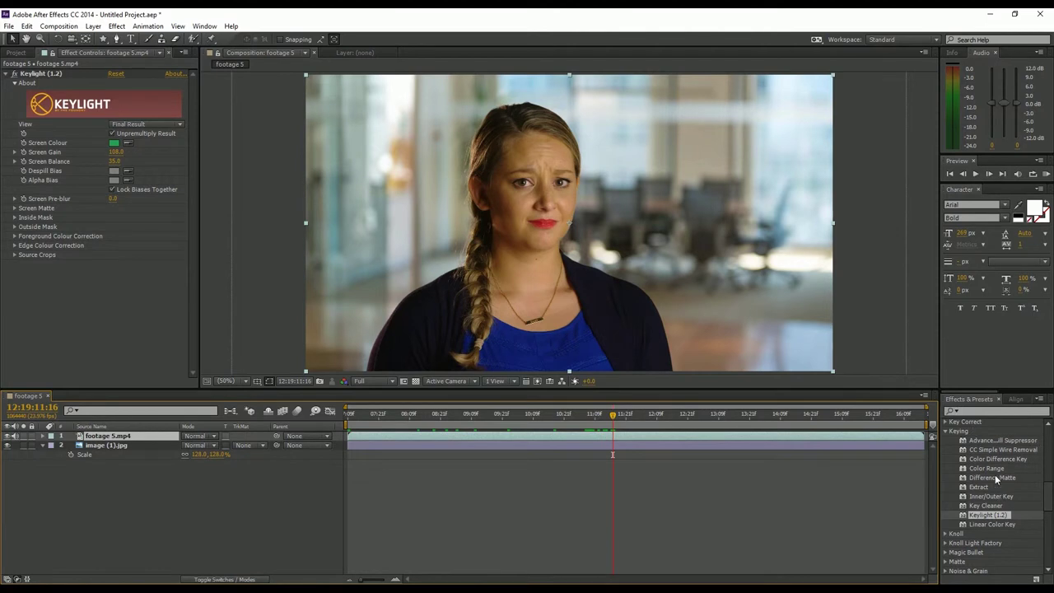
pyautogui.click(993, 525)
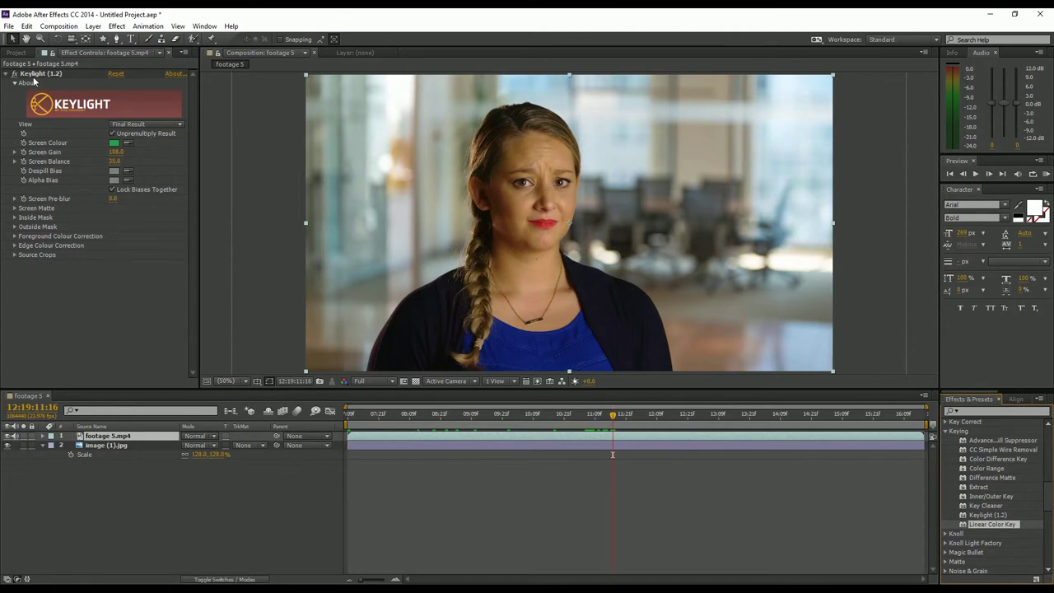
# Delete the footage 5 composition from the project
pyautogui.click(17, 52)
pyautogui.click(41, 150)
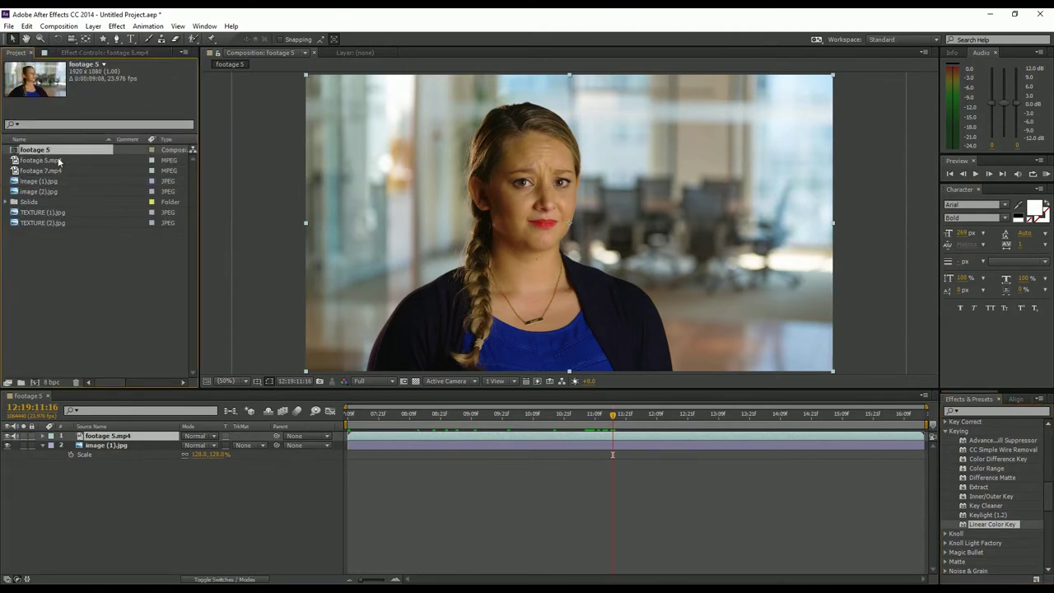
pyautogui.press('Delete')
pyautogui.press('Return')
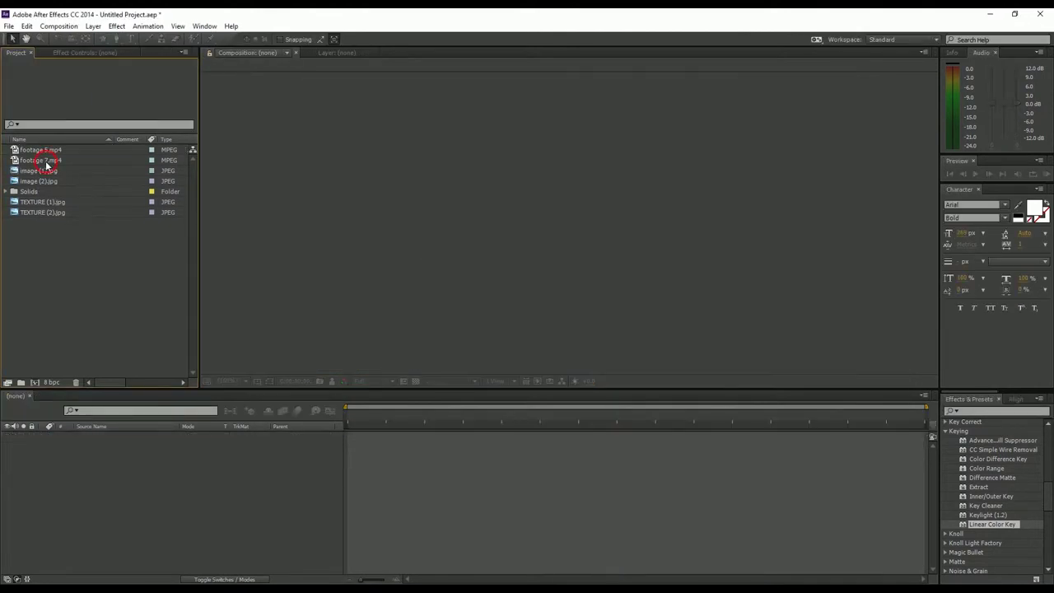
# Build a footage 7 composition from footage 7.mp4, preview footage 5.mp4, then return to the comp
pyautogui.click(43, 161)
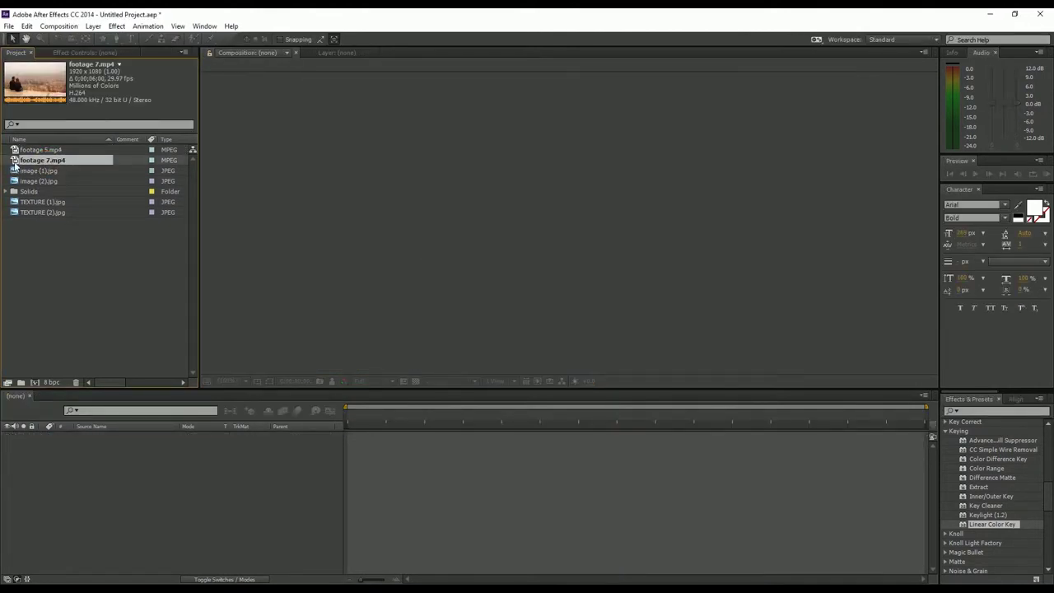
pyautogui.moveTo(18, 161); pyautogui.dragTo(32, 384)
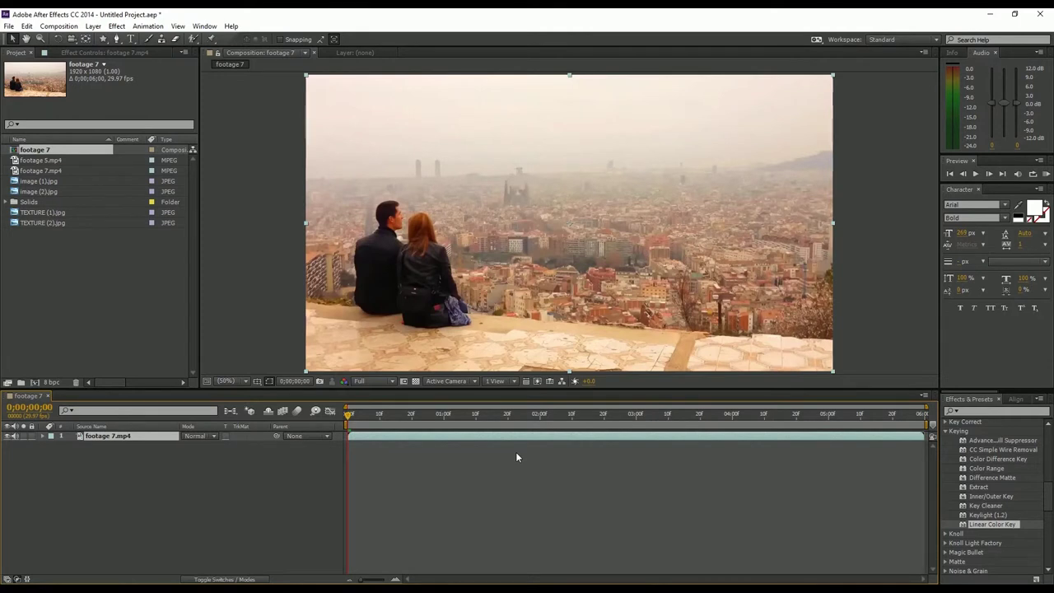
pyautogui.doubleClick(42, 160)
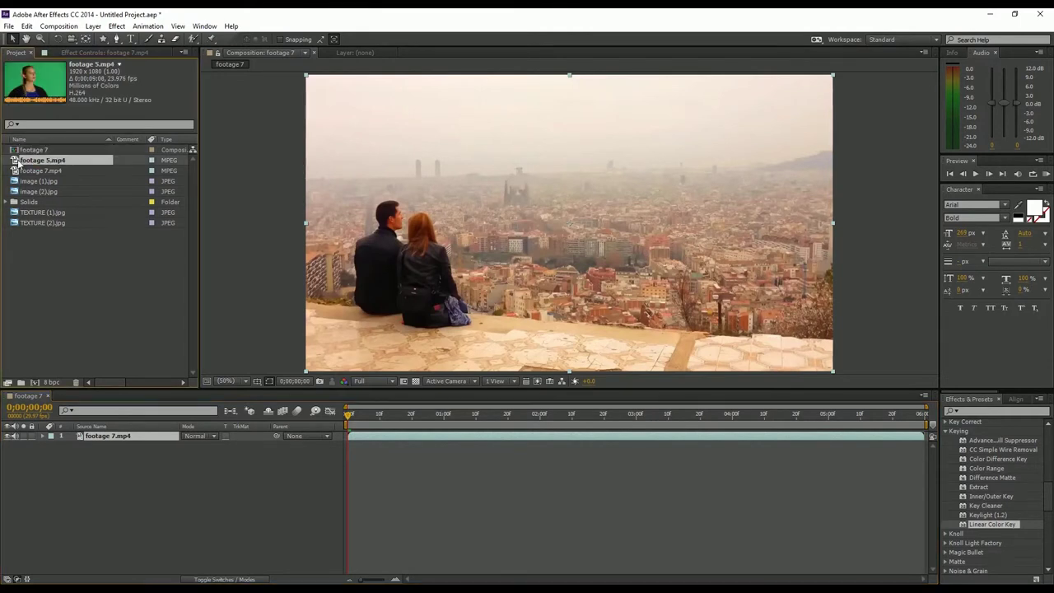
pyautogui.click(222, 360)
pyautogui.press('space')
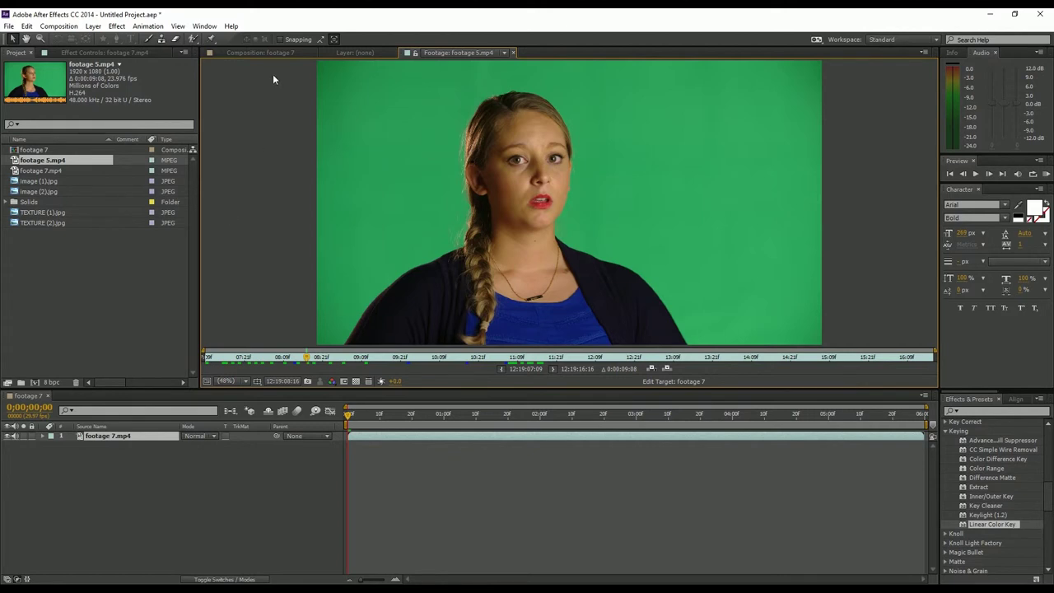
pyautogui.click(278, 51)
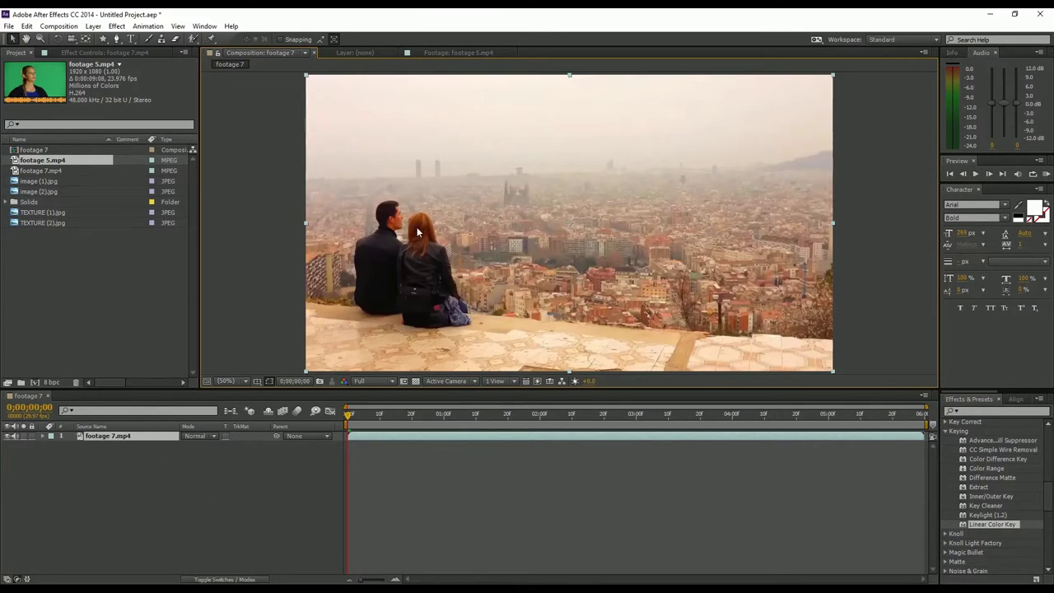
# In the footage 7.mp4 Layer view at 100%, paint an enlarged Roto Brush foreground stroke over the couple
pyautogui.doubleClick(113, 439)
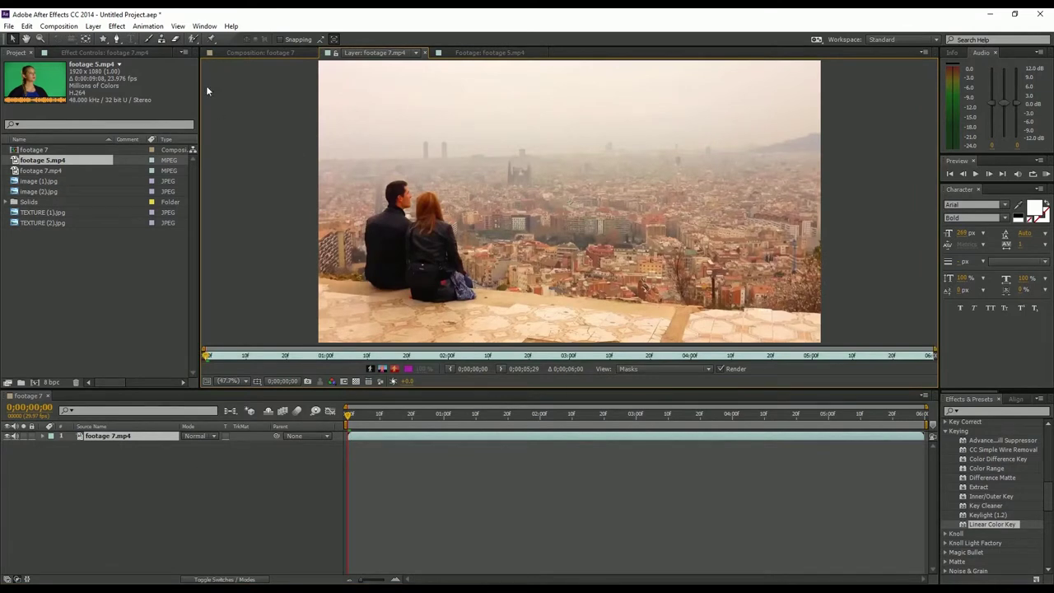
pyautogui.click(195, 40)
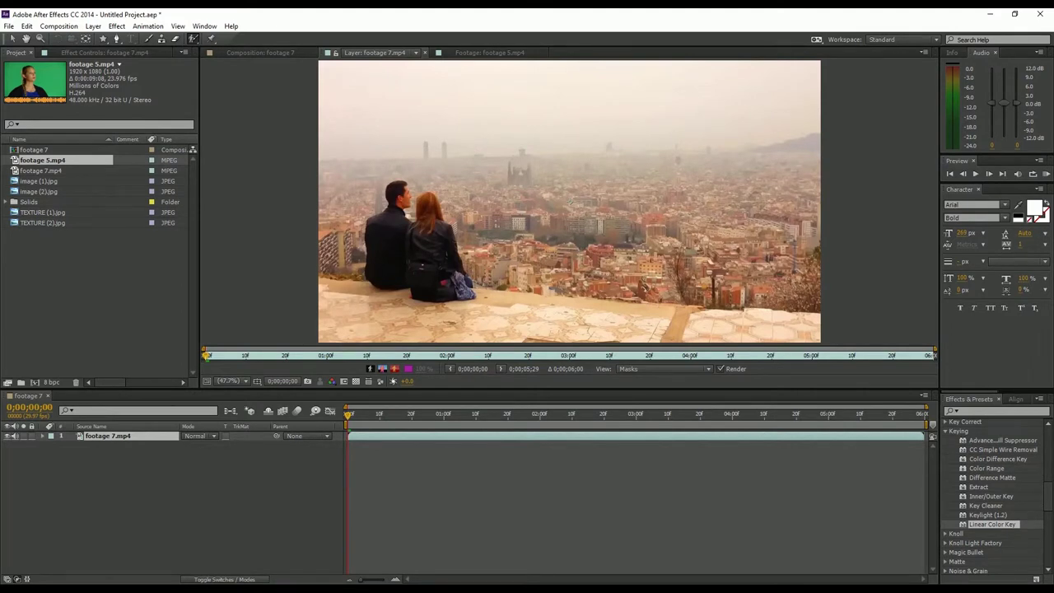
pyautogui.moveTo(466, 146)
pyautogui.mouseDown()
pyautogui.moveTo(476, 147)
pyautogui.moveTo(458, 147)
pyautogui.mouseUp()
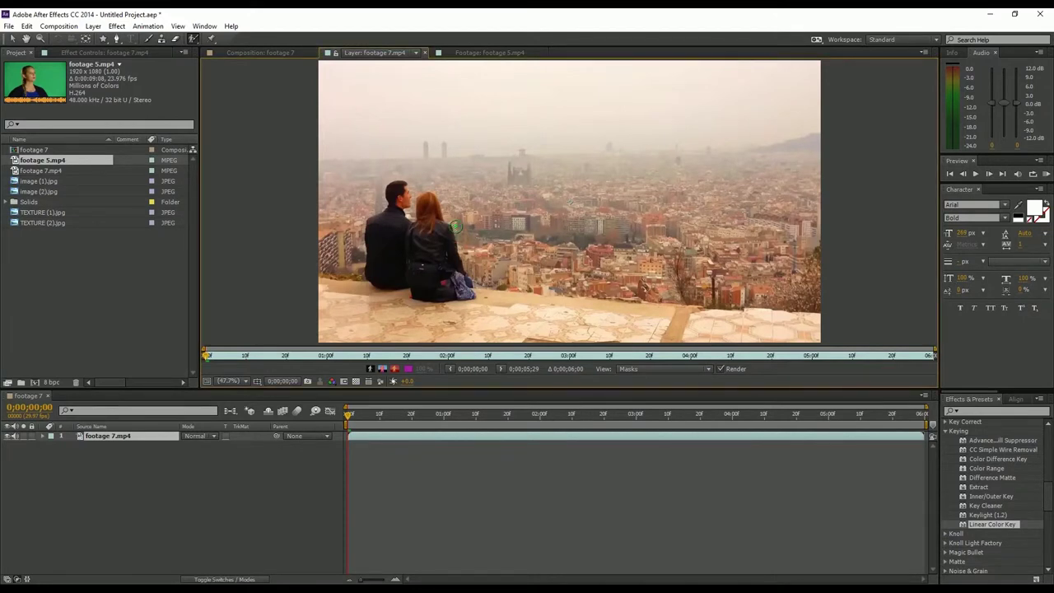
pyautogui.press('.')
pyautogui.press('.')
pyautogui.moveTo(249, 261); pyautogui.dragTo(505, 178)
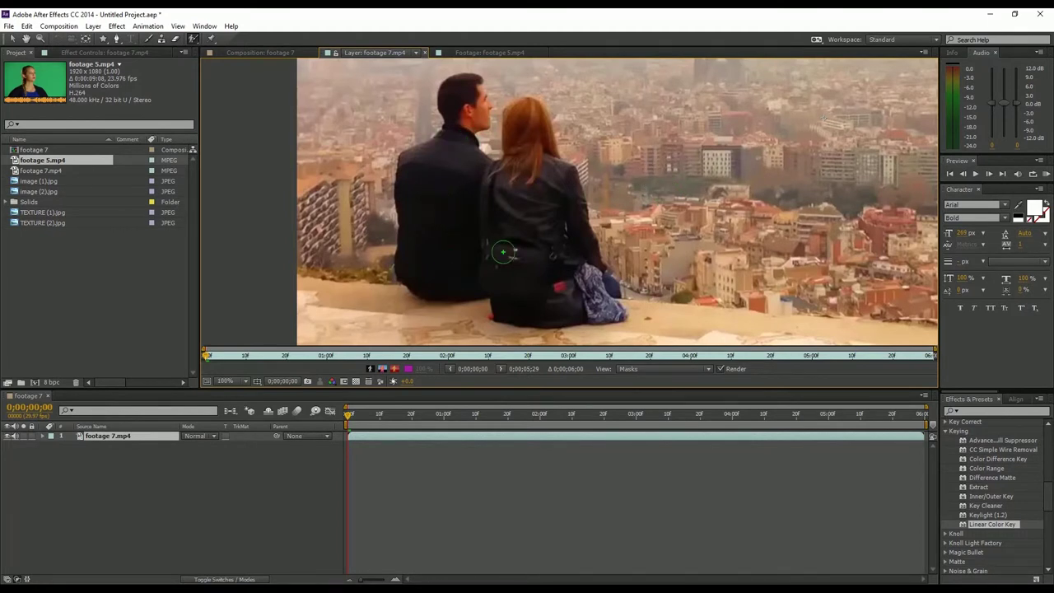
pyautogui.moveTo(448, 283)
pyautogui.mouseDown()
pyautogui.moveTo(458, 284)
pyautogui.moveTo(453, 100)
pyautogui.moveTo(498, 251)
pyautogui.moveTo(532, 159)
pyautogui.moveTo(549, 280)
pyautogui.moveTo(541, 303)
pyautogui.mouseUp()
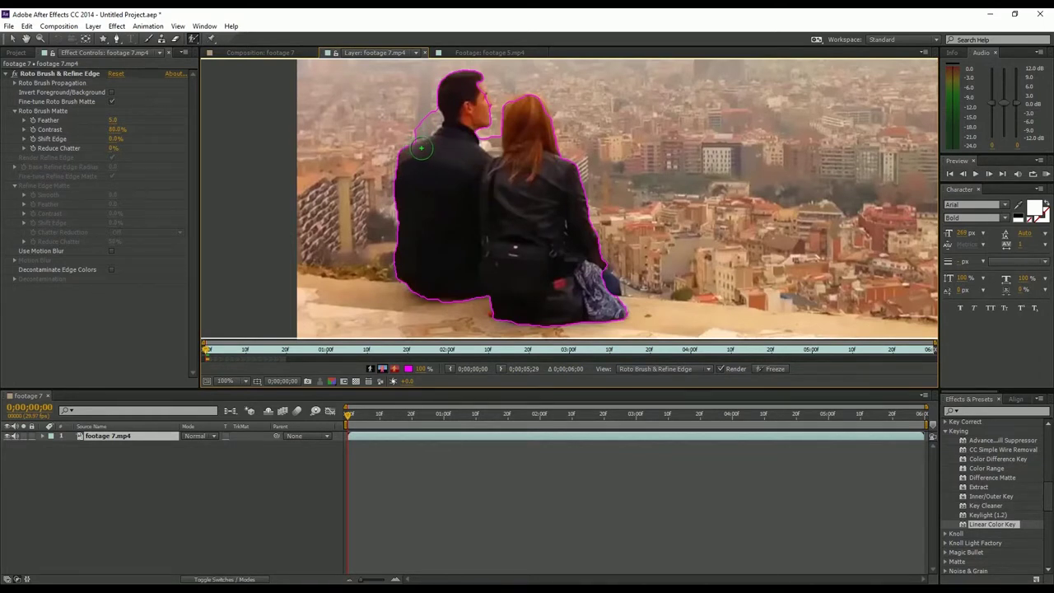
# Subtract background beside the man's head and neck and between the two heads from the matte
pyautogui.scroll(2, 416, 148)
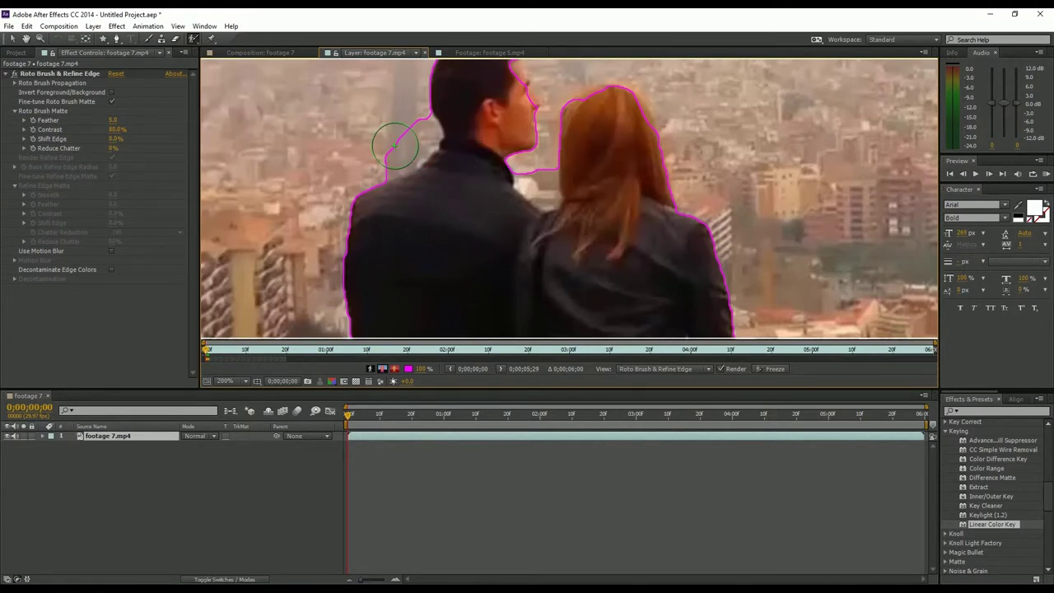
pyautogui.moveTo(403, 122)
pyautogui.mouseDown()
pyautogui.moveTo(436, 158)
pyautogui.moveTo(414, 166)
pyautogui.moveTo(393, 136)
pyautogui.moveTo(404, 124)
pyautogui.mouseUp()
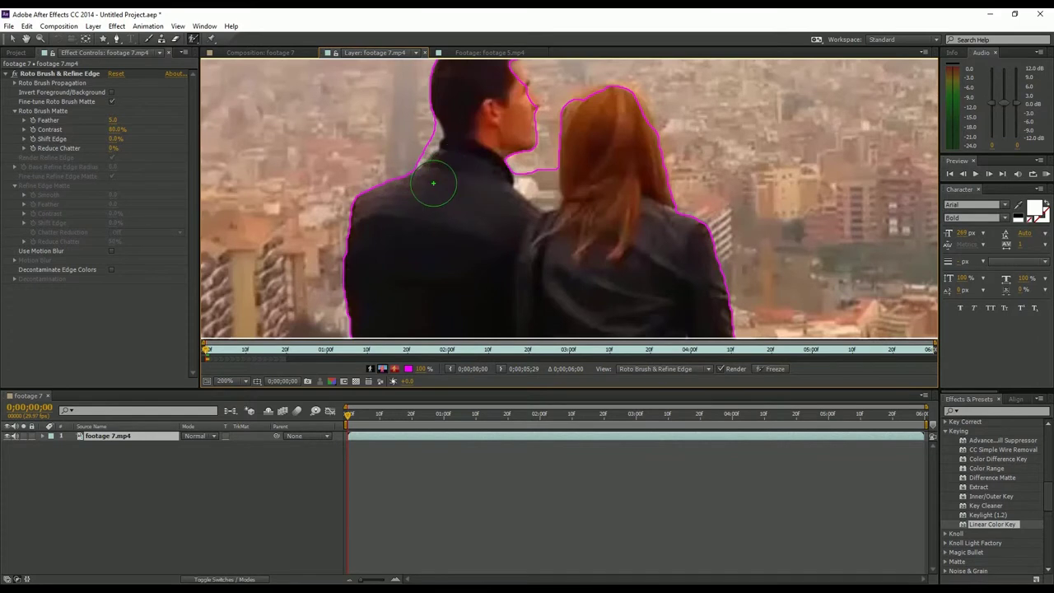
pyautogui.moveTo(391, 148); pyautogui.dragTo(384, 148)
pyautogui.moveTo(430, 130)
pyautogui.mouseDown()
pyautogui.moveTo(412, 144)
pyautogui.moveTo(426, 167)
pyautogui.mouseUp()
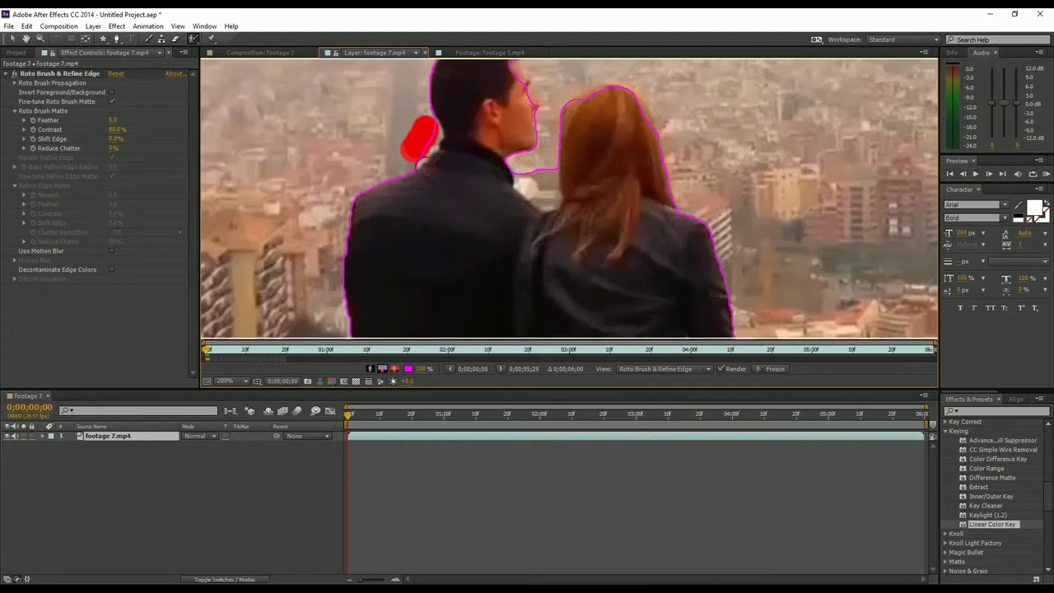
pyautogui.moveTo(434, 125); pyautogui.dragTo(422, 150)
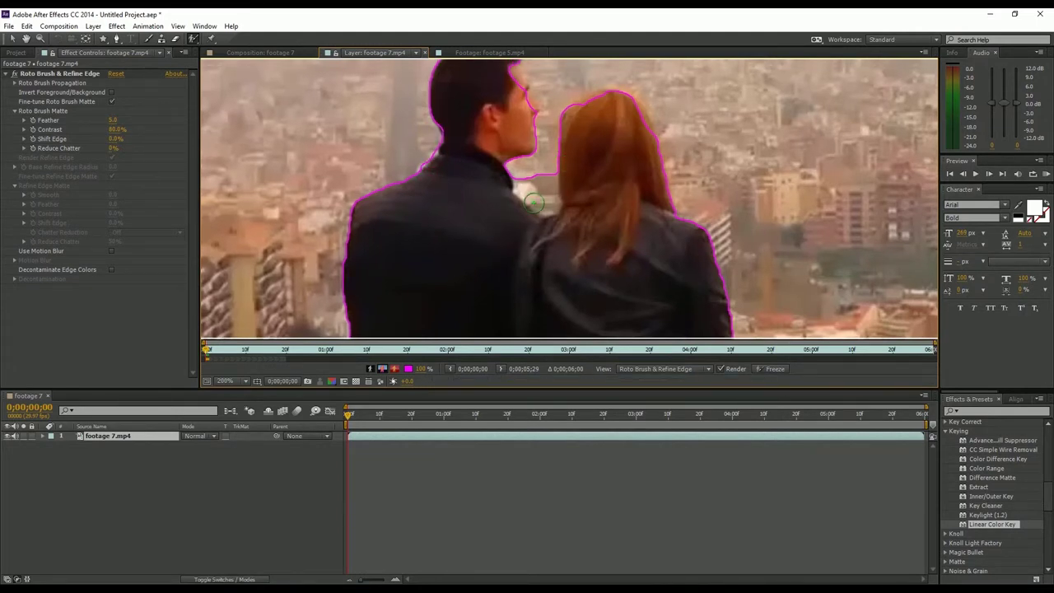
pyautogui.moveTo(525, 175)
pyautogui.mouseDown()
pyautogui.moveTo(557, 199)
pyautogui.moveTo(545, 201)
pyautogui.mouseUp()
pyautogui.moveTo(634, 243); pyautogui.dragTo(565, 132)
# Add the scarf and the man's head to the couple's foreground matte
pyautogui.moveTo(675, 330); pyautogui.dragTo(606, 193)
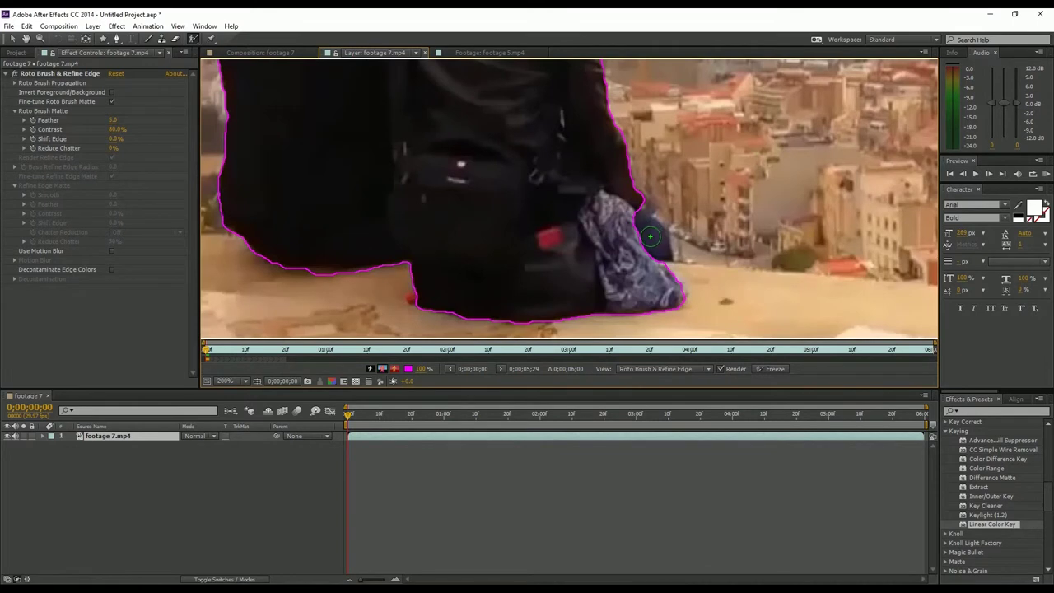
pyautogui.moveTo(650, 238)
pyautogui.mouseDown()
pyautogui.moveTo(636, 224)
pyautogui.moveTo(655, 243)
pyautogui.mouseUp()
pyautogui.scroll(-2, 500, 207)
pyautogui.moveTo(492, 162); pyautogui.dragTo(513, 238)
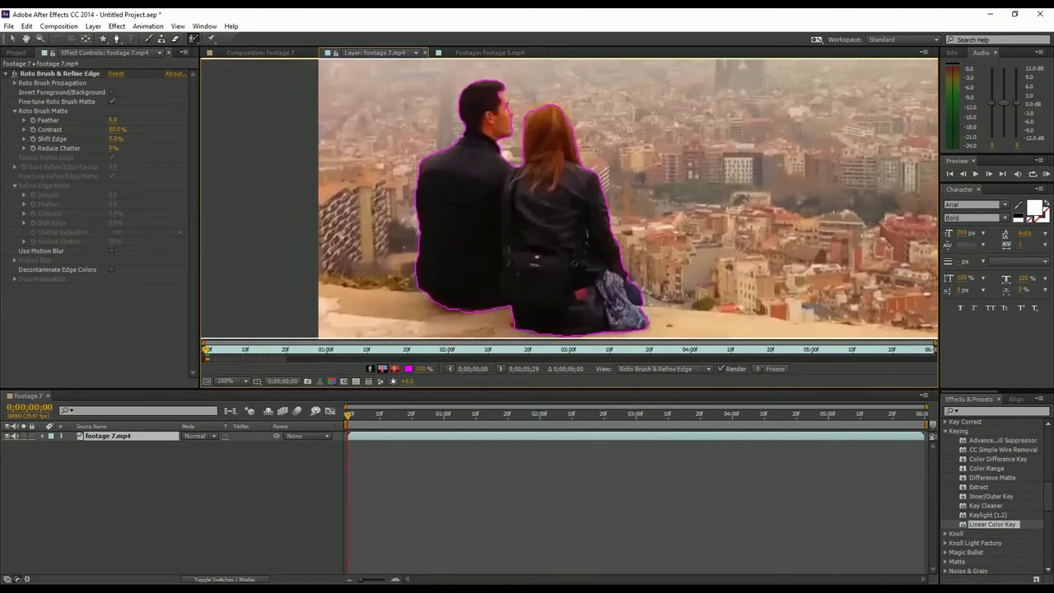
pyautogui.scroll(2, 554, 182)
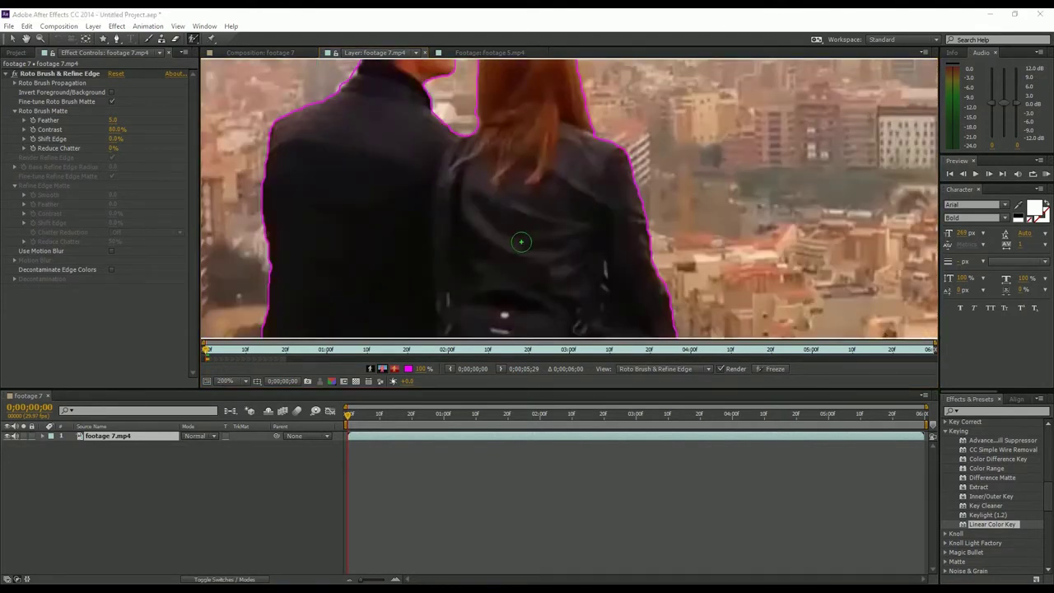
pyautogui.scroll(-1, 520, 240)
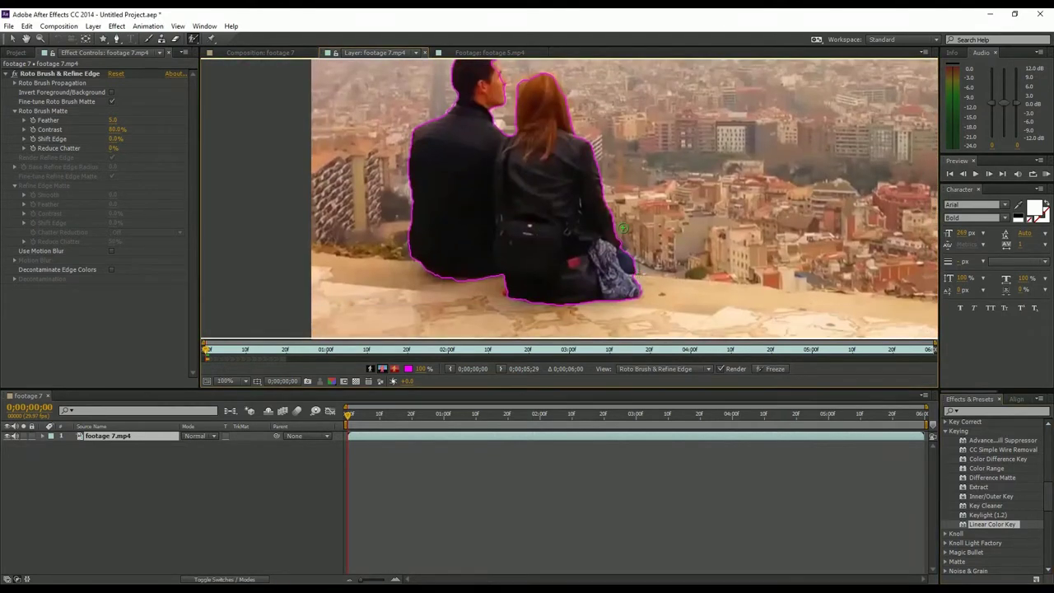
pyautogui.moveTo(582, 198); pyautogui.dragTo(577, 228)
pyautogui.scroll(1, 484, 99)
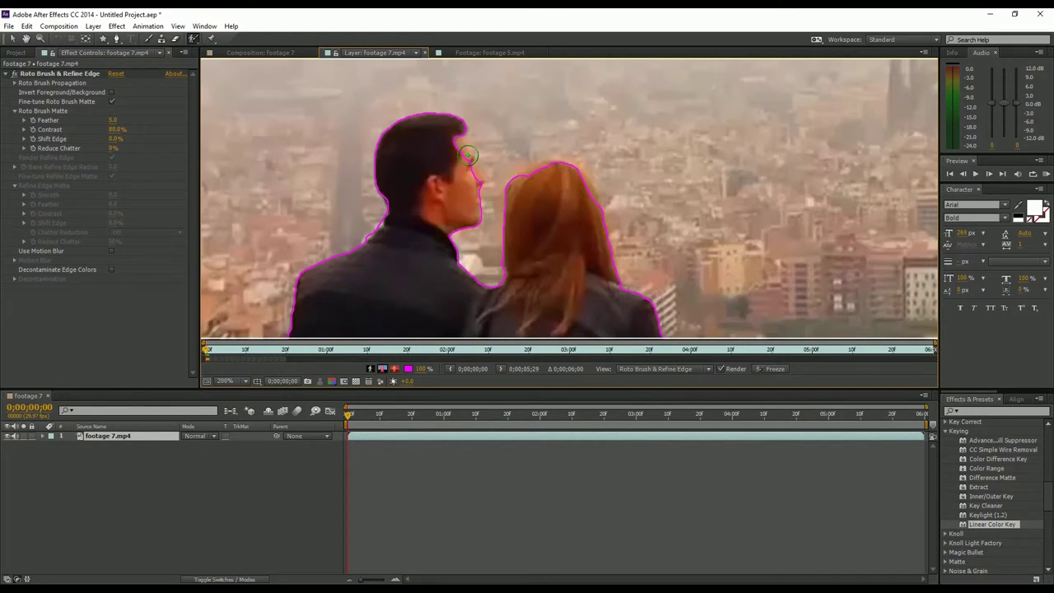
pyautogui.moveTo(468, 159); pyautogui.dragTo(447, 146)
pyautogui.press(',')
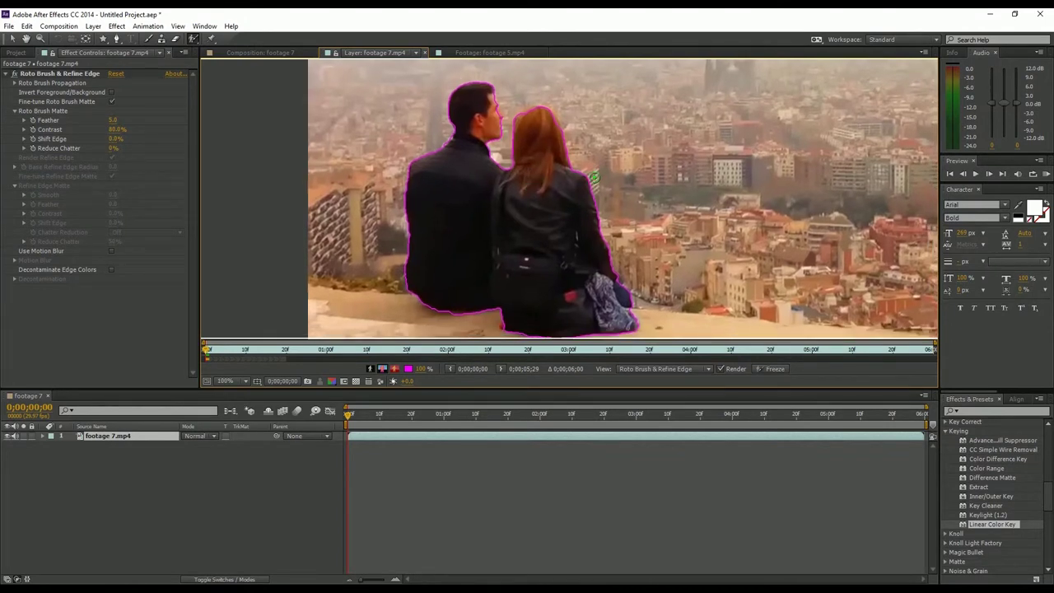
# Set the Roto Brush diameter to 57 px in the Brushes panel and step ahead one frame
pyautogui.click(202, 26)
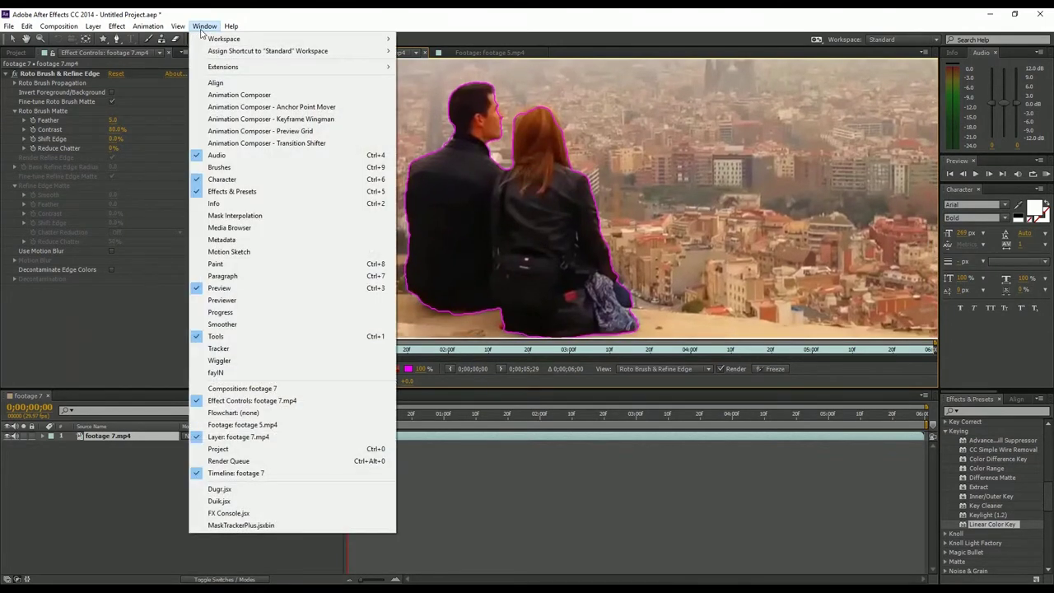
pyautogui.click(219, 167)
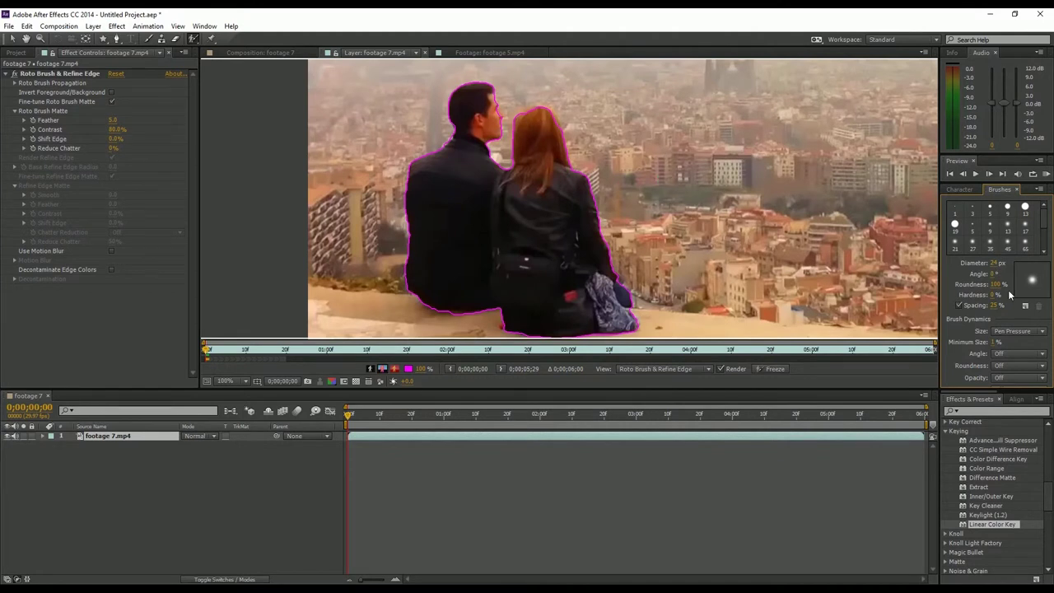
pyautogui.moveTo(994, 263); pyautogui.dragTo(1013, 265)
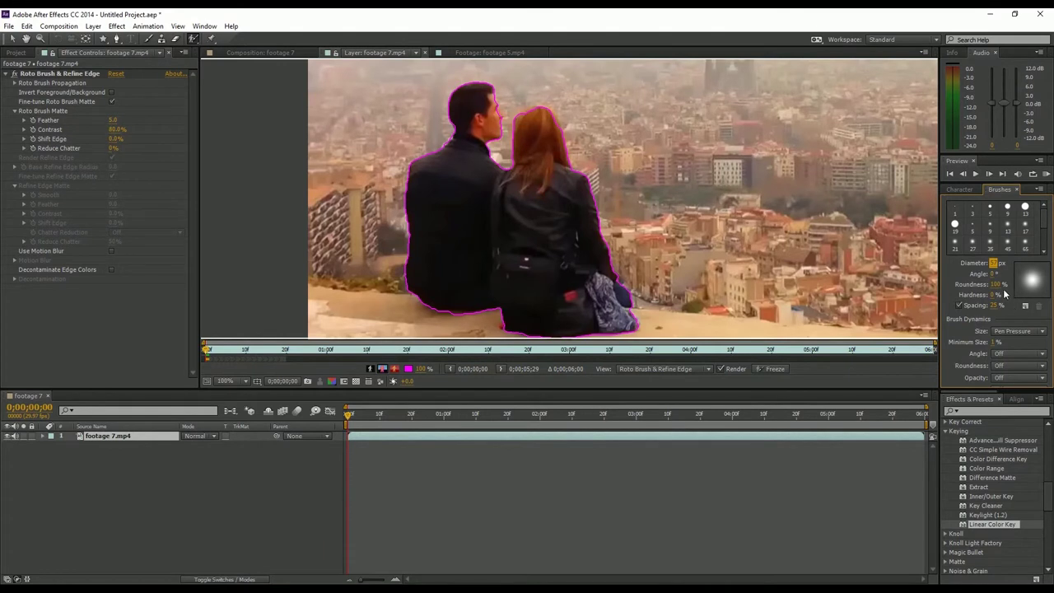
pyautogui.moveTo(995, 284)
pyautogui.mouseDown()
pyautogui.moveTo(972, 294)
pyautogui.moveTo(1047, 290)
pyautogui.mouseUp()
pyautogui.click(396, 580)
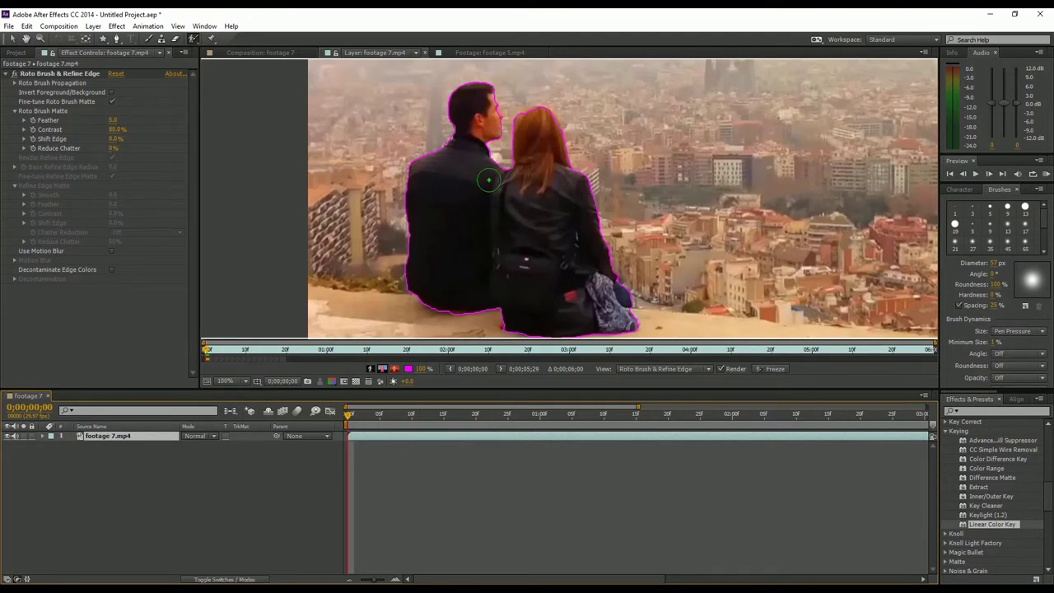
pyautogui.click(356, 414)
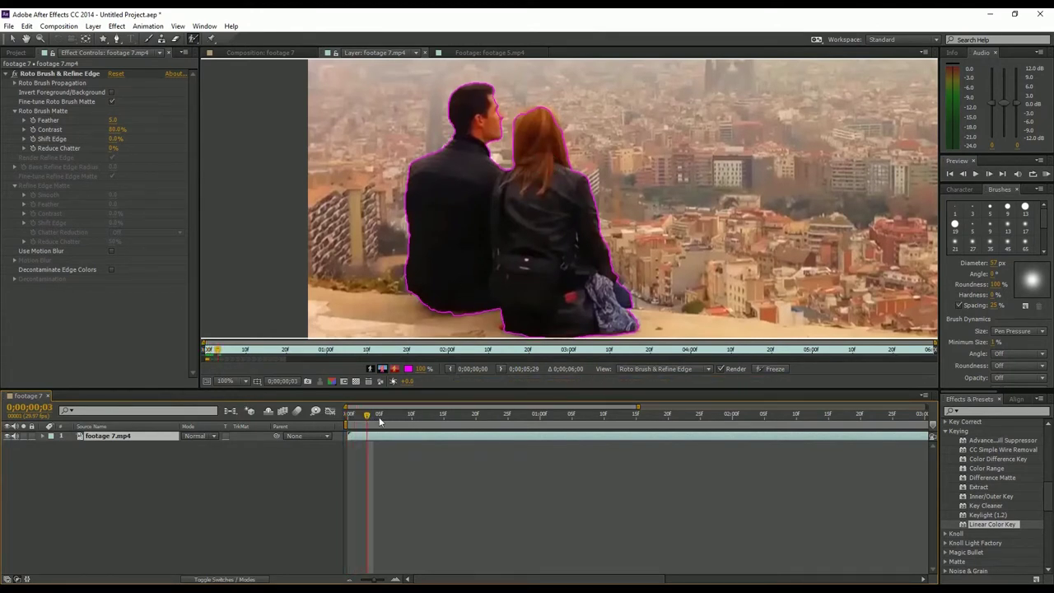
# Step the playhead through frames 5, 7, 10, 13, 15, 17 and 20, ending back on frame 17
pyautogui.click(380, 416)
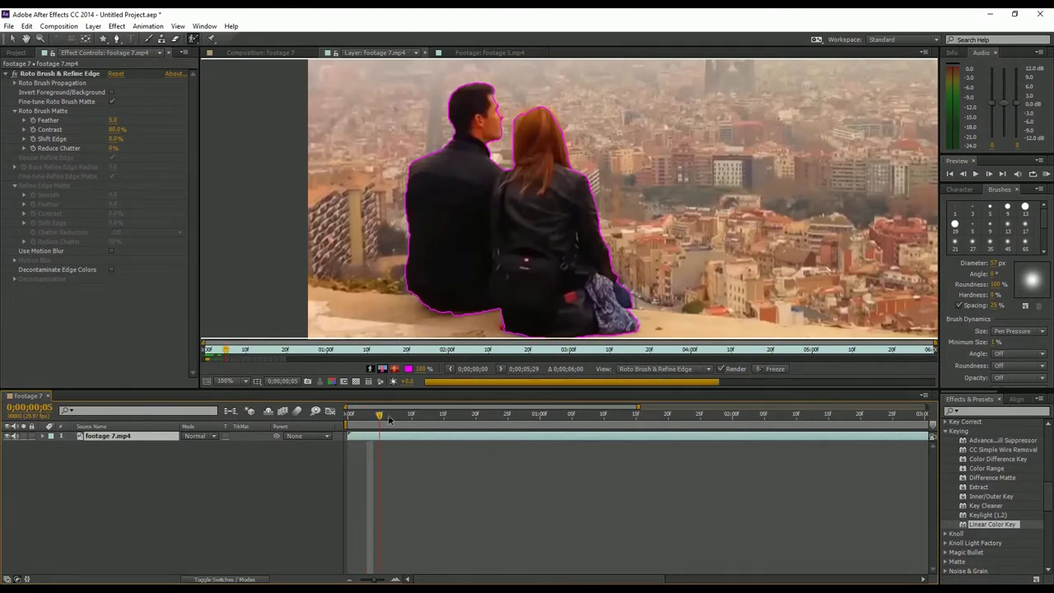
pyautogui.click(392, 416)
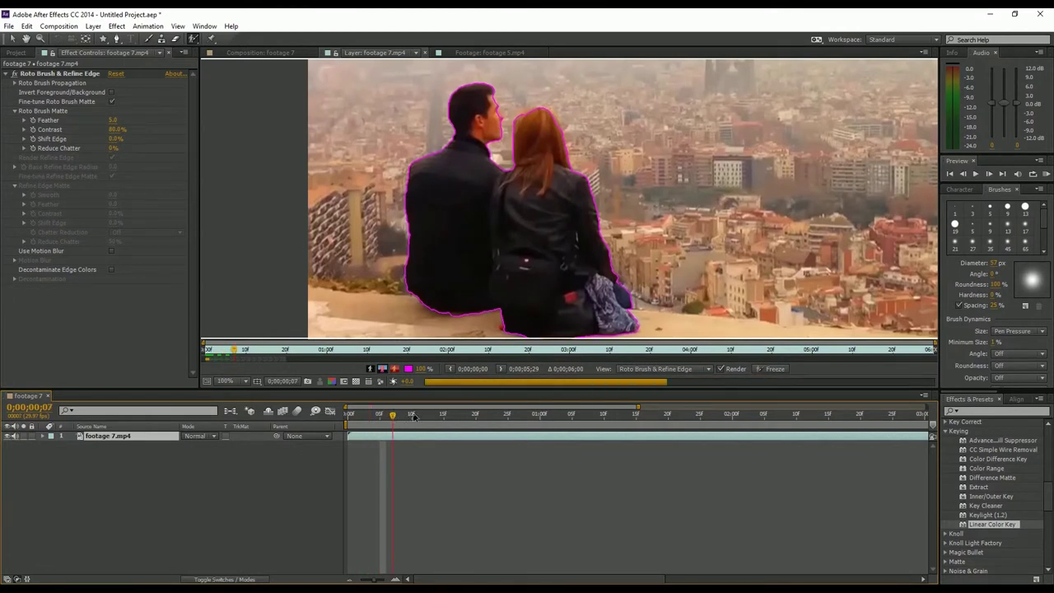
pyautogui.click(412, 416)
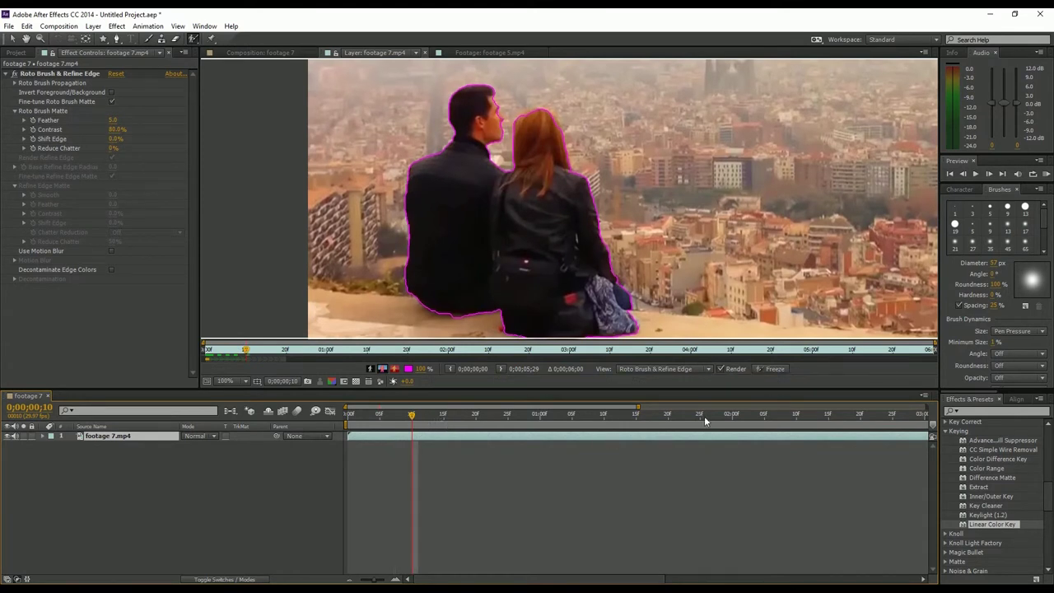
pyautogui.click(431, 416)
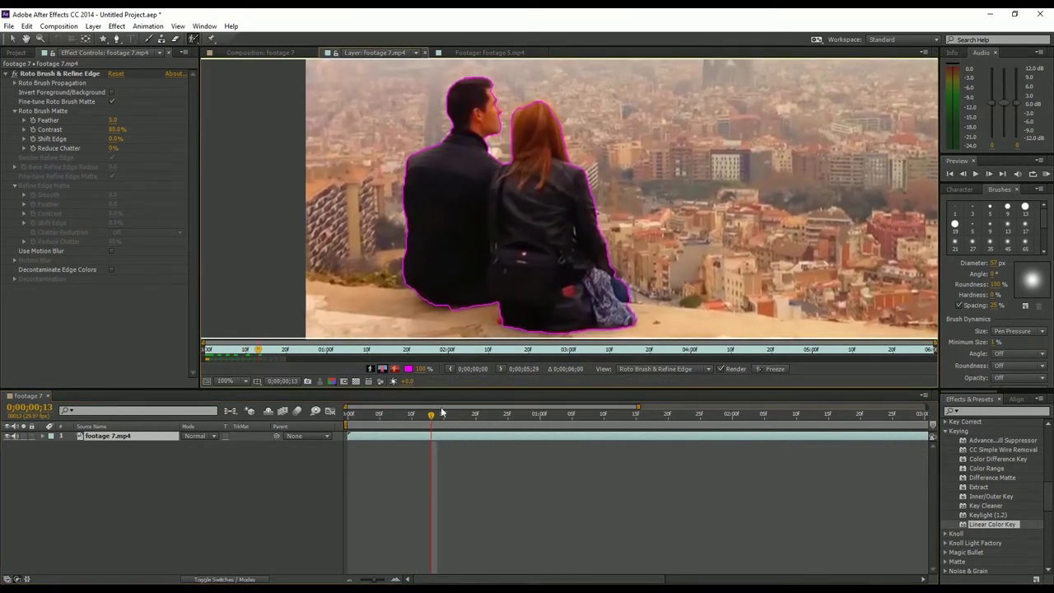
pyautogui.click(444, 416)
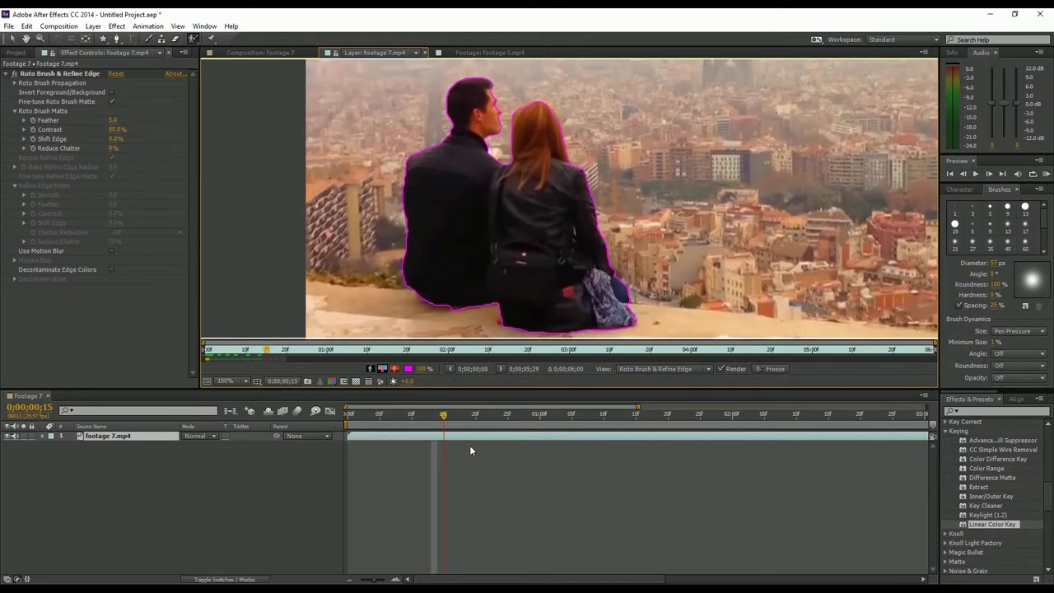
pyautogui.click(458, 416)
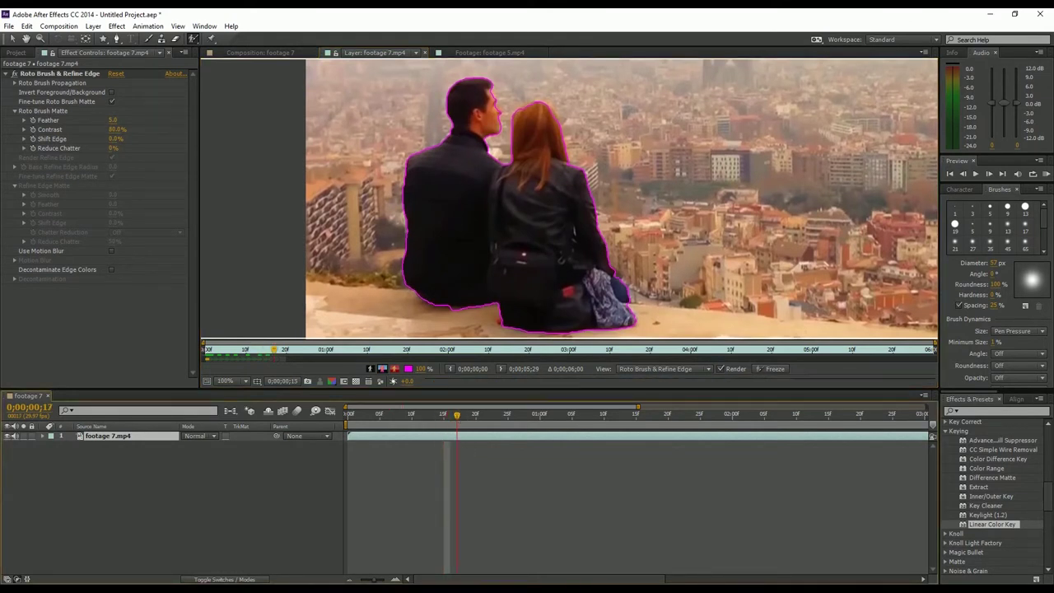
pyautogui.click(475, 416)
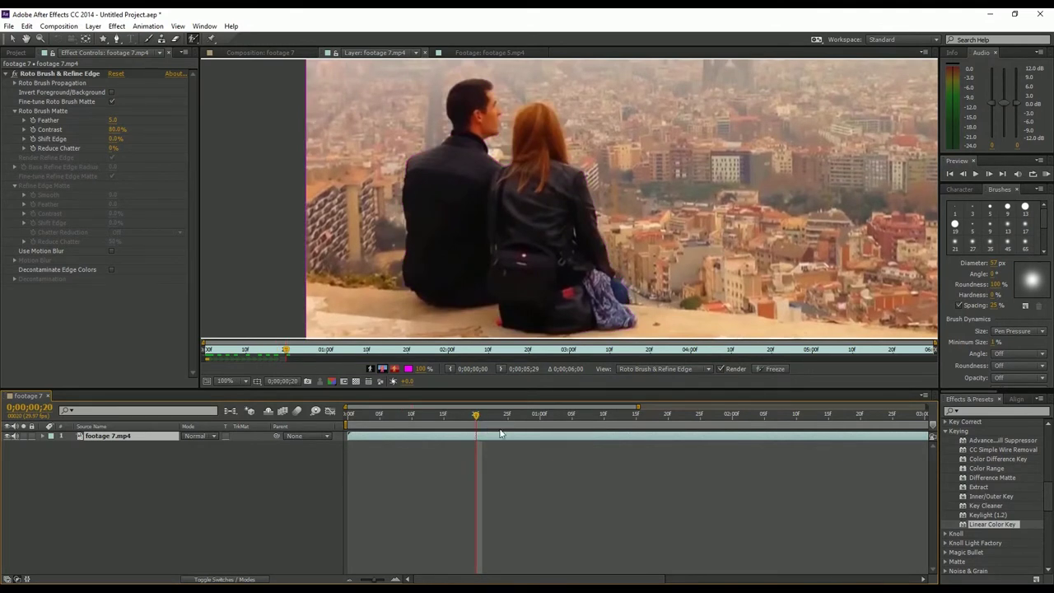
pyautogui.click(458, 419)
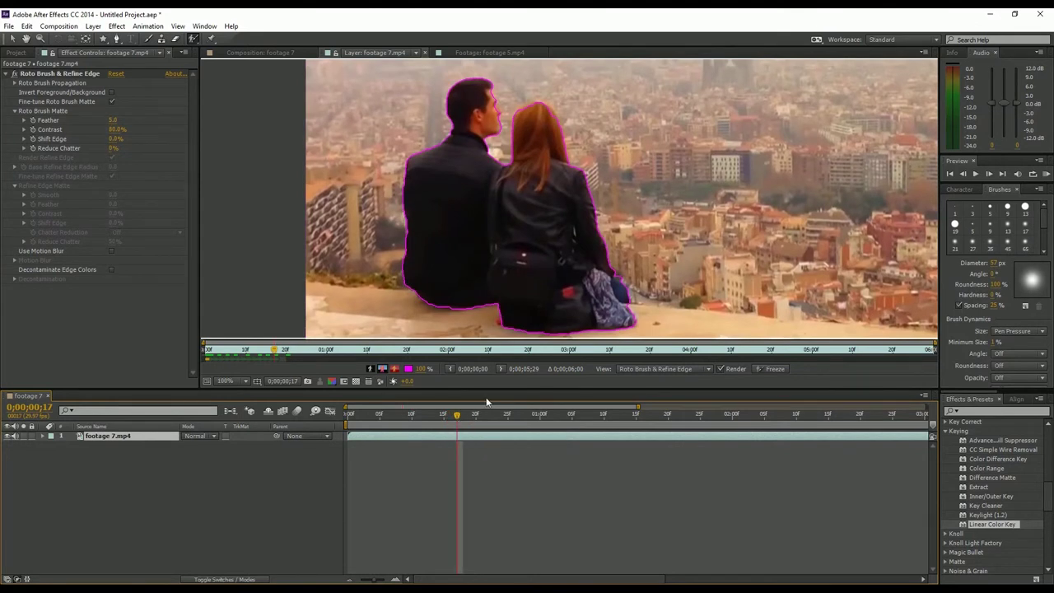
# Add the top of the woman's head and hair to the foreground, then advance to frame 20
pyautogui.scroll(2, 586, 241)
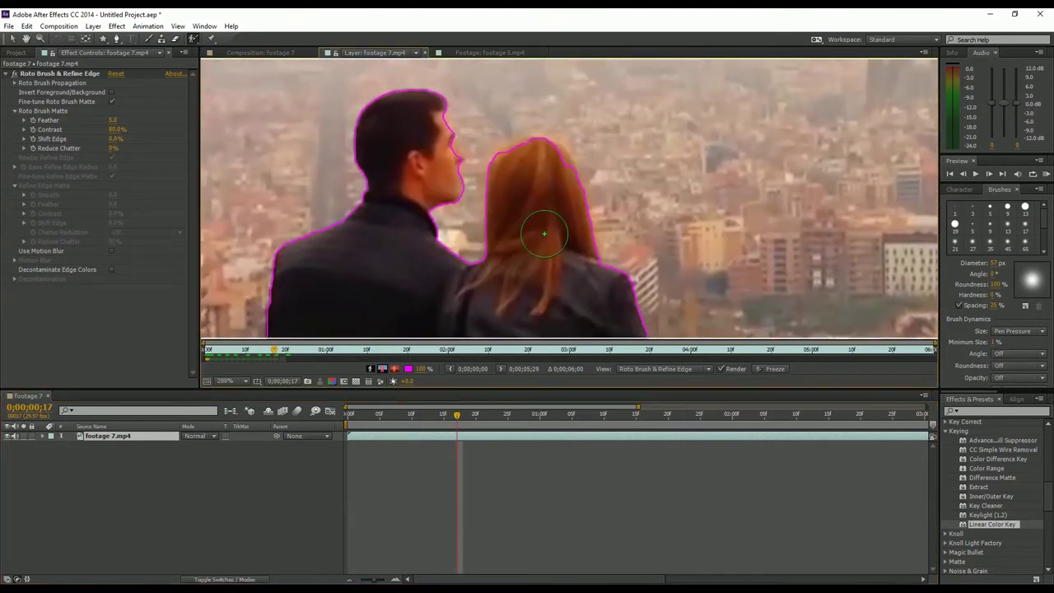
pyautogui.moveTo(512, 202)
pyautogui.mouseDown()
pyautogui.moveTo(499, 202)
pyautogui.moveTo(513, 170)
pyautogui.mouseUp()
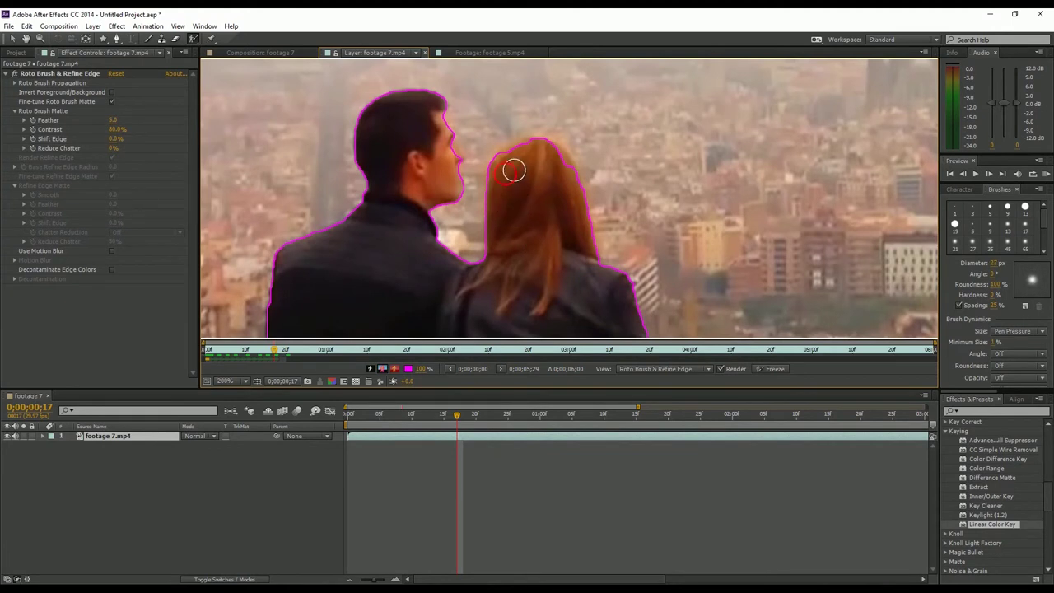
pyautogui.click(508, 162)
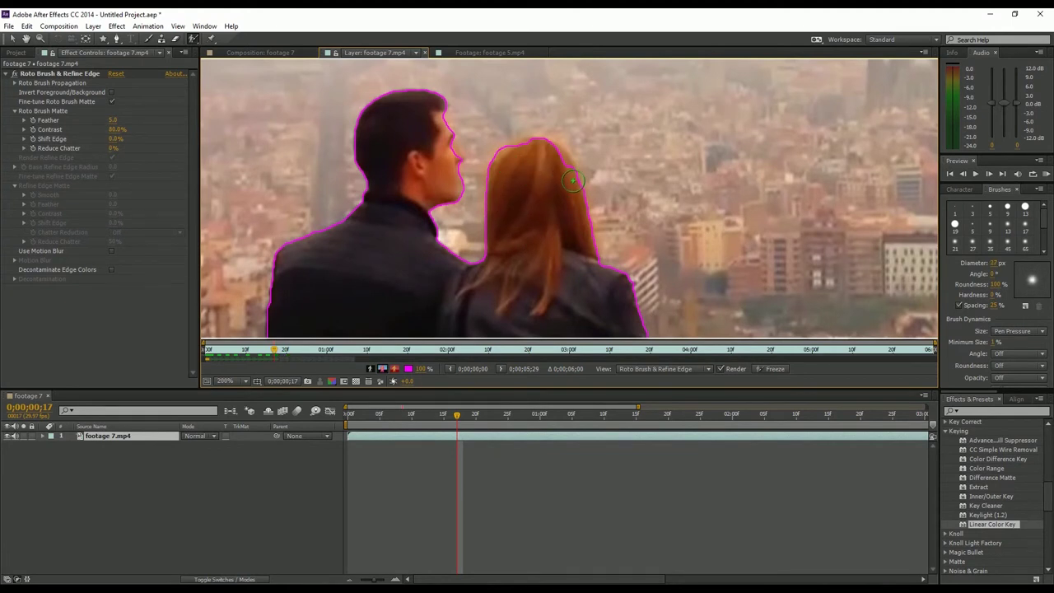
pyautogui.click(555, 165)
pyautogui.scroll(-2, 589, 220)
pyautogui.scroll(-2, 570, 247)
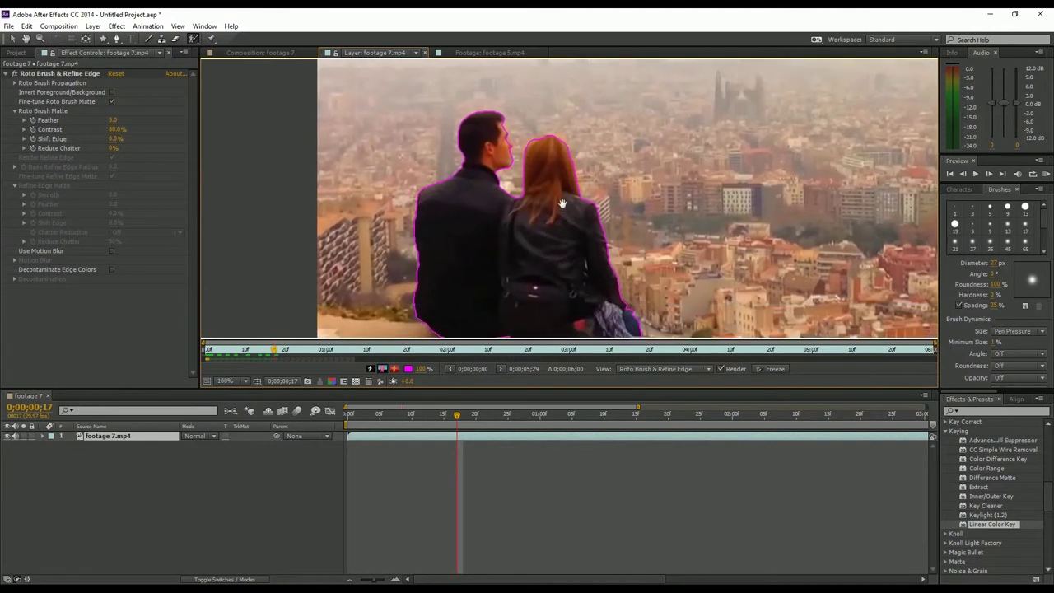
pyautogui.click(474, 421)
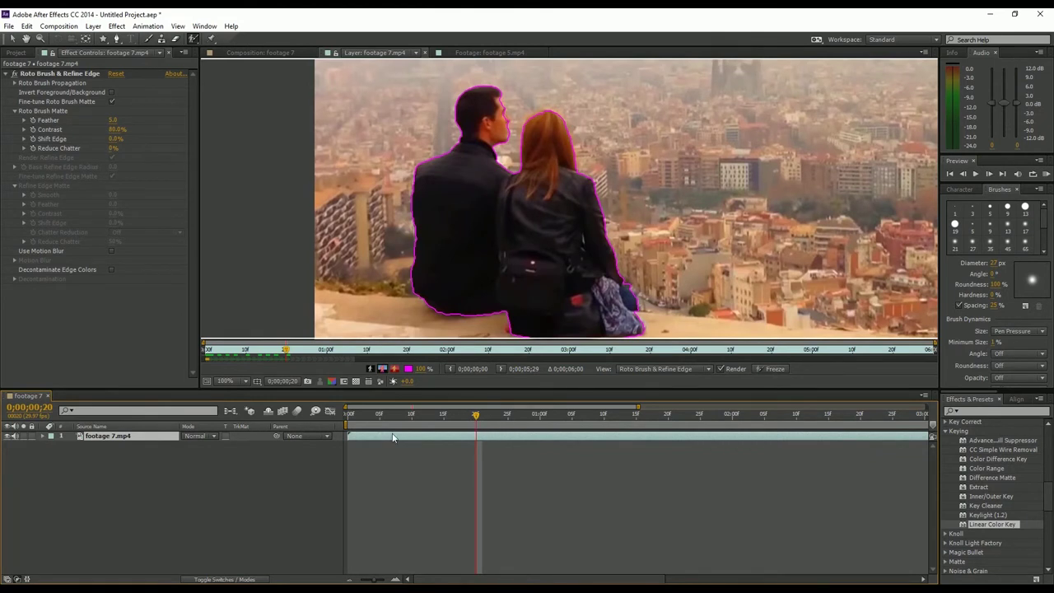
# Scrub from frame 20 to 0;00;02;00, checking the couple's outline as it propagates
pyautogui.moveTo(478, 415); pyautogui.dragTo(701, 417)
pyautogui.scroll(2, 590, 188)
pyautogui.scroll(-3, 590, 187)
pyautogui.scroll(4, 536, 82)
pyautogui.scroll(-4, 568, 107)
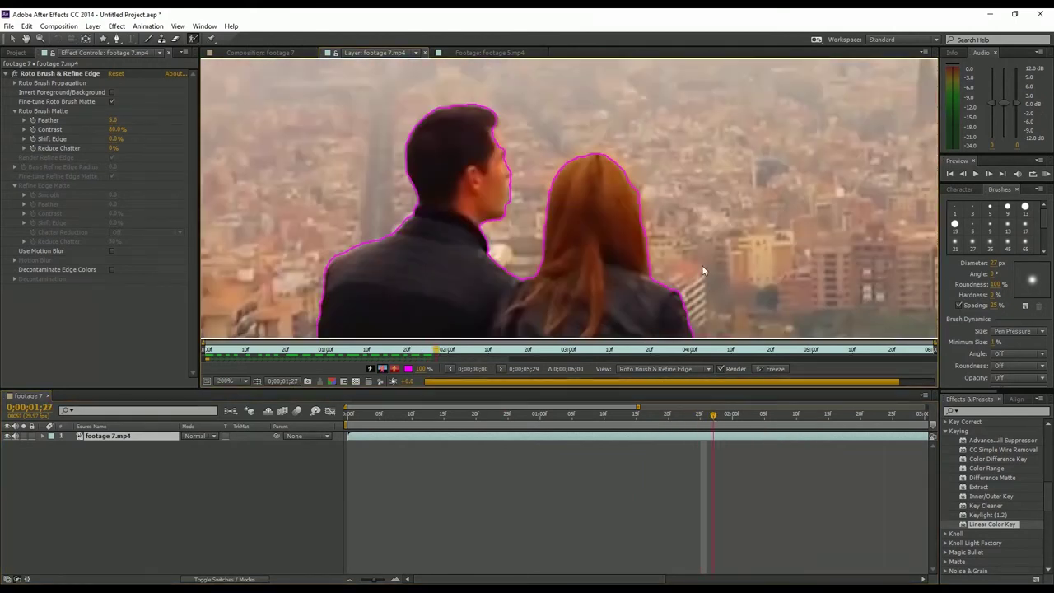
pyautogui.press('pagedown')
pyautogui.press('pagedown')
pyautogui.press('pagedown')
pyautogui.press('pagedown')
pyautogui.press('pagedown')
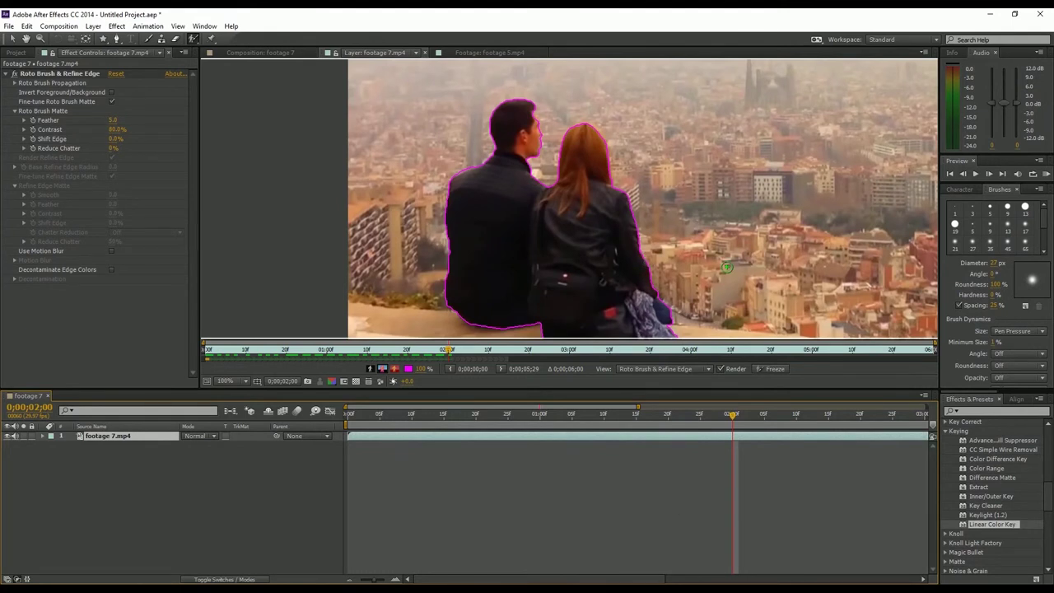
pyautogui.moveTo(725, 267); pyautogui.dragTo(691, 243)
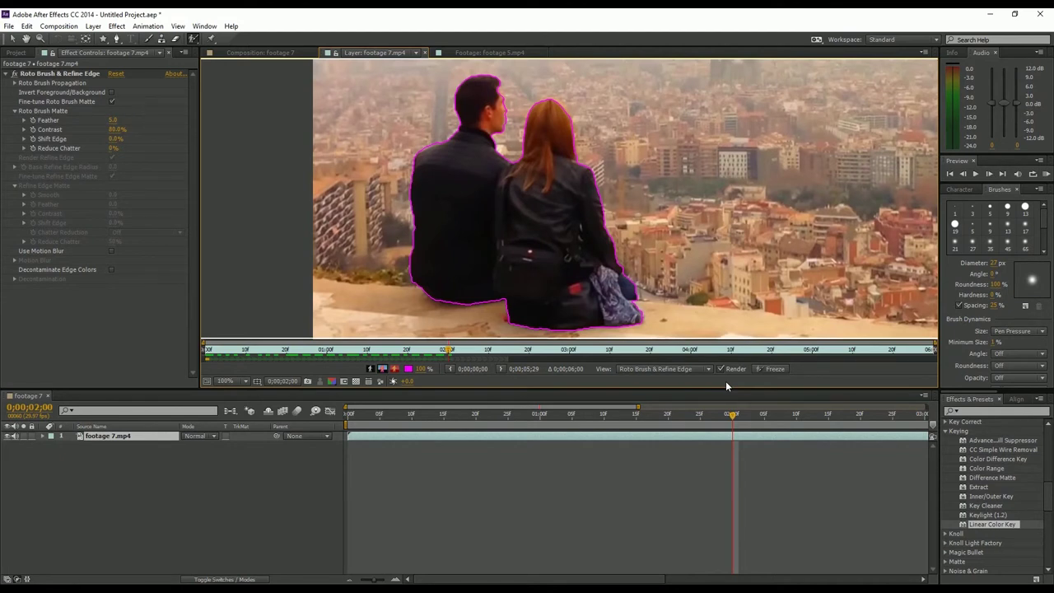
# Freeze the couple's roto propagation and return to the composition with the Selection tool
pyautogui.click(774, 370)
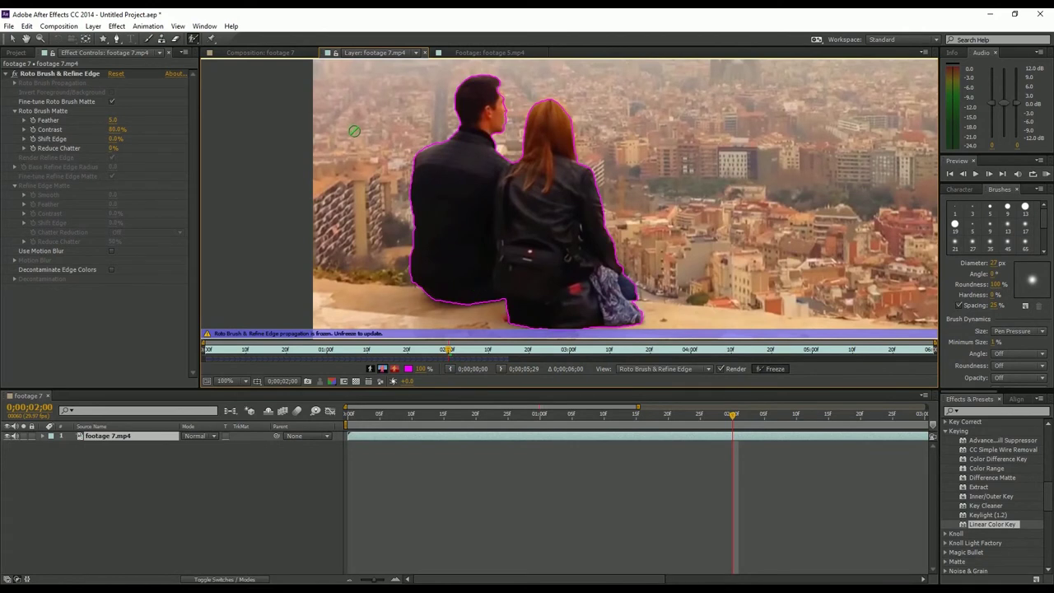
pyautogui.click(13, 38)
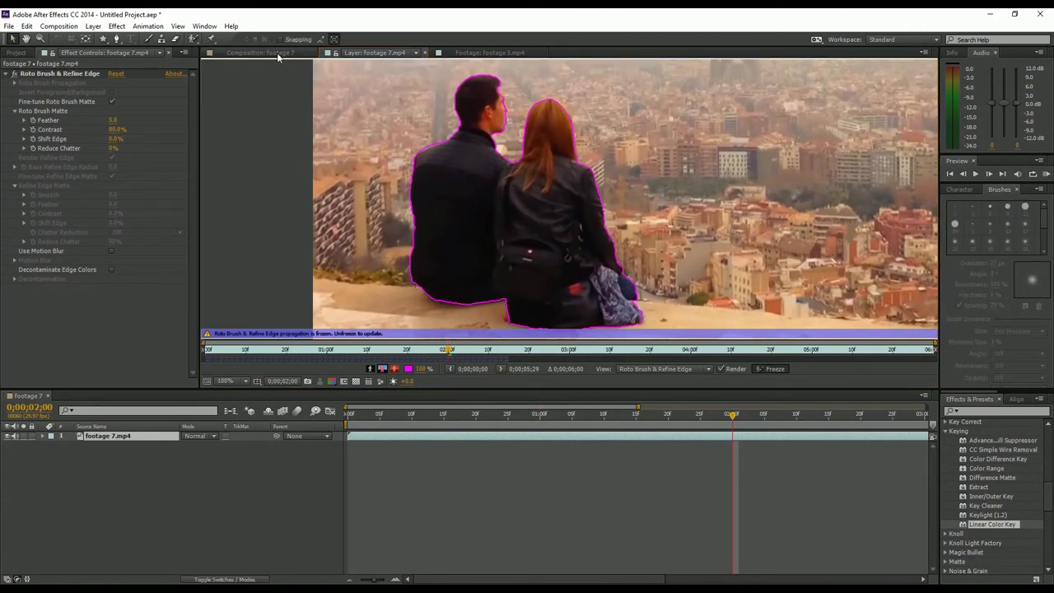
pyautogui.click(283, 53)
# Inspect the cut-out couple in the composition, toggling the transparency grid on and off
pyautogui.moveTo(447, 267); pyautogui.dragTo(468, 233)
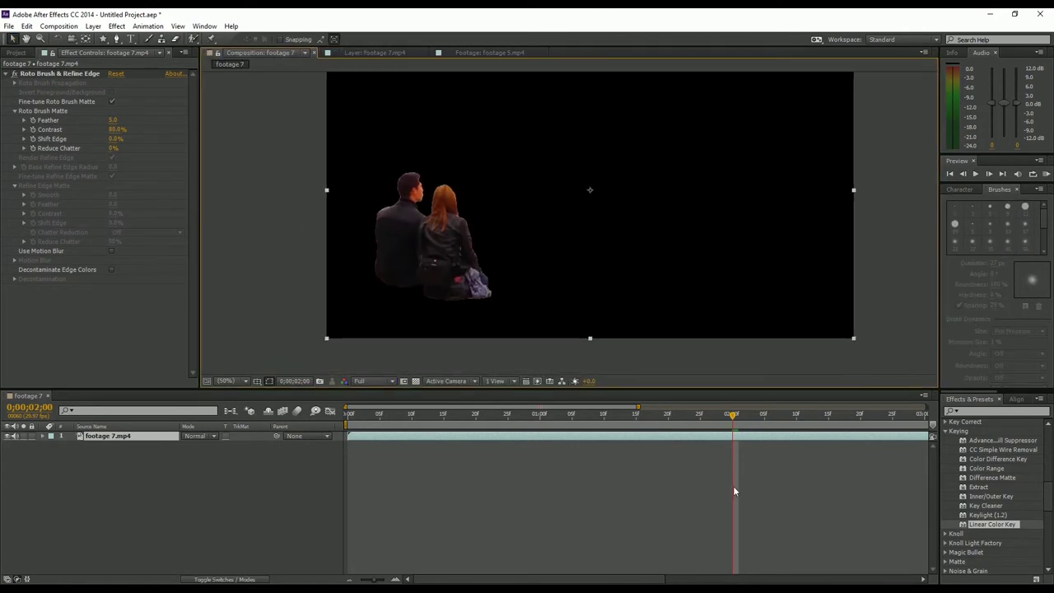
pyautogui.moveTo(733, 414); pyautogui.dragTo(520, 417)
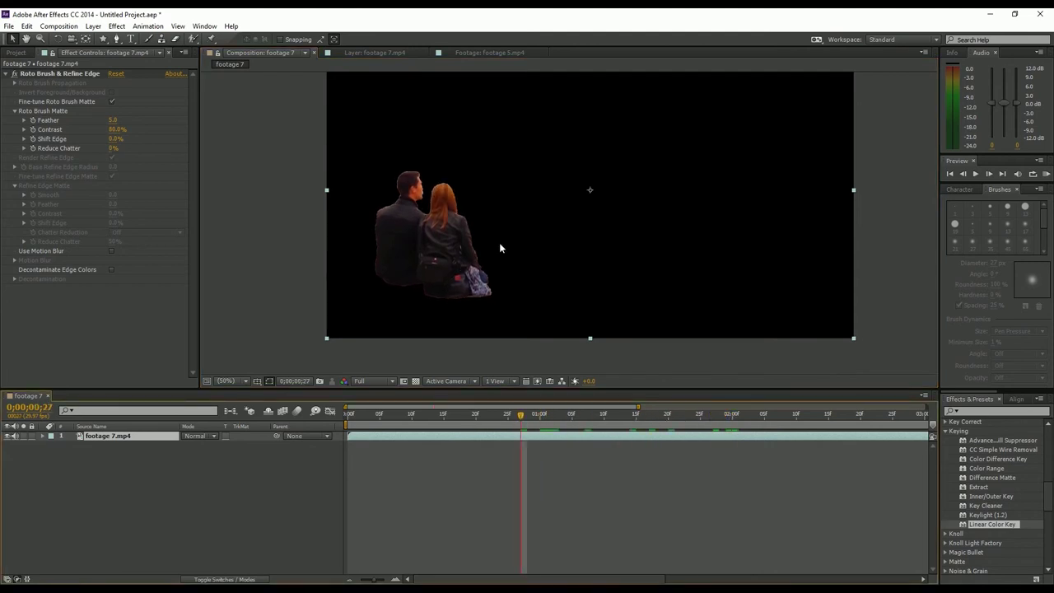
pyautogui.moveTo(563, 242); pyautogui.dragTo(570, 255)
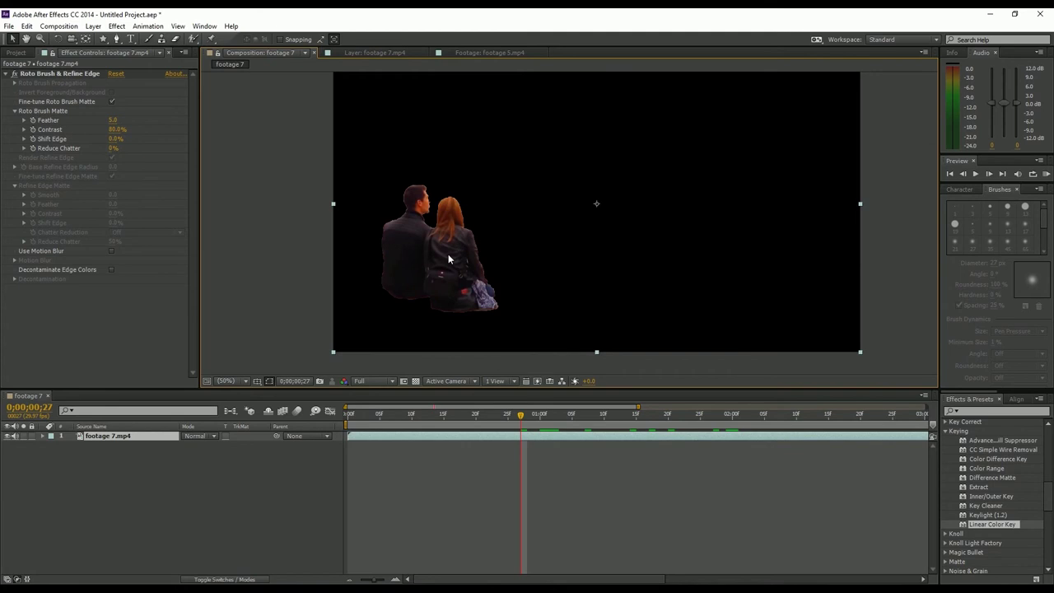
pyautogui.click(416, 381)
pyautogui.click(416, 381)
# Trim the footage 7 layer's out point to 0;00;02;00 with Alt+]
pyautogui.click(699, 419)
pyautogui.moveTo(703, 424); pyautogui.dragTo(879, 425)
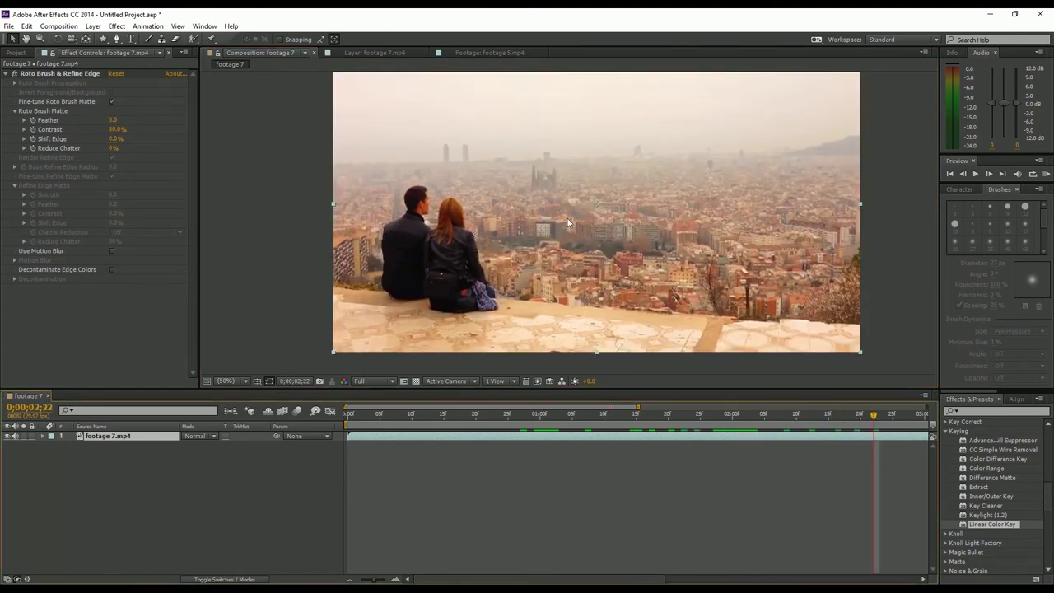
pyautogui.click(734, 419)
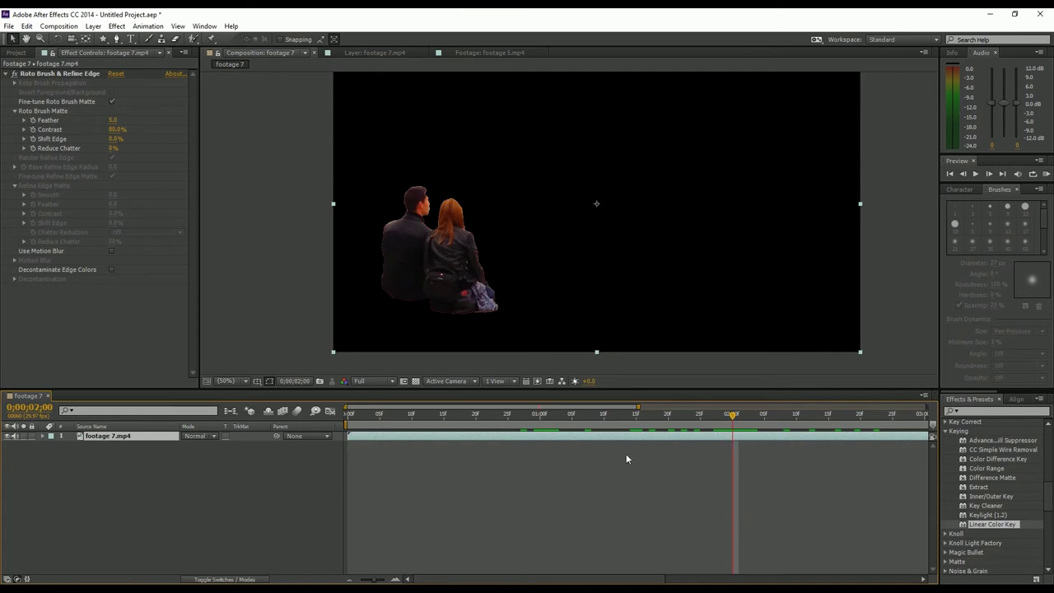
pyautogui.hotkey('alt', ']')
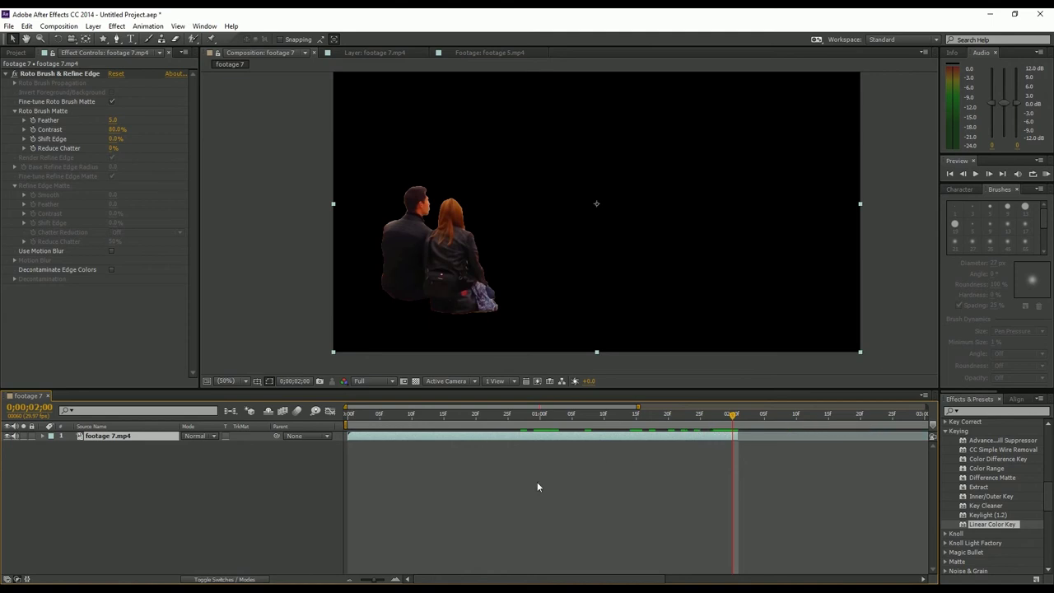
# At frame 0;00;00;29 zoomed to 200%, set the Roto Brush matte Feather to 10.0
pyautogui.click(350, 580)
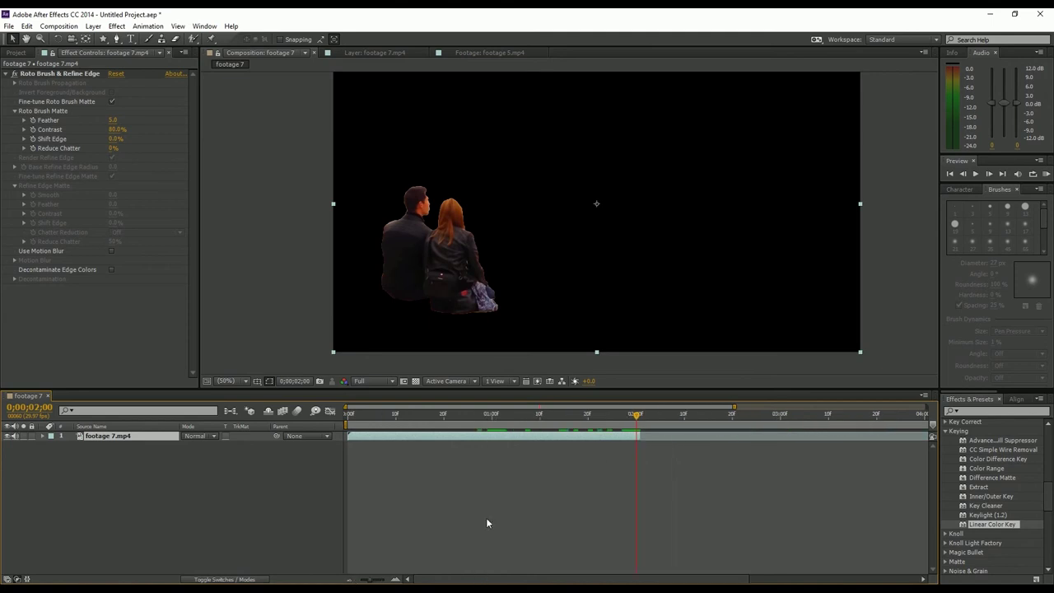
pyautogui.click(489, 417)
pyautogui.press('.')
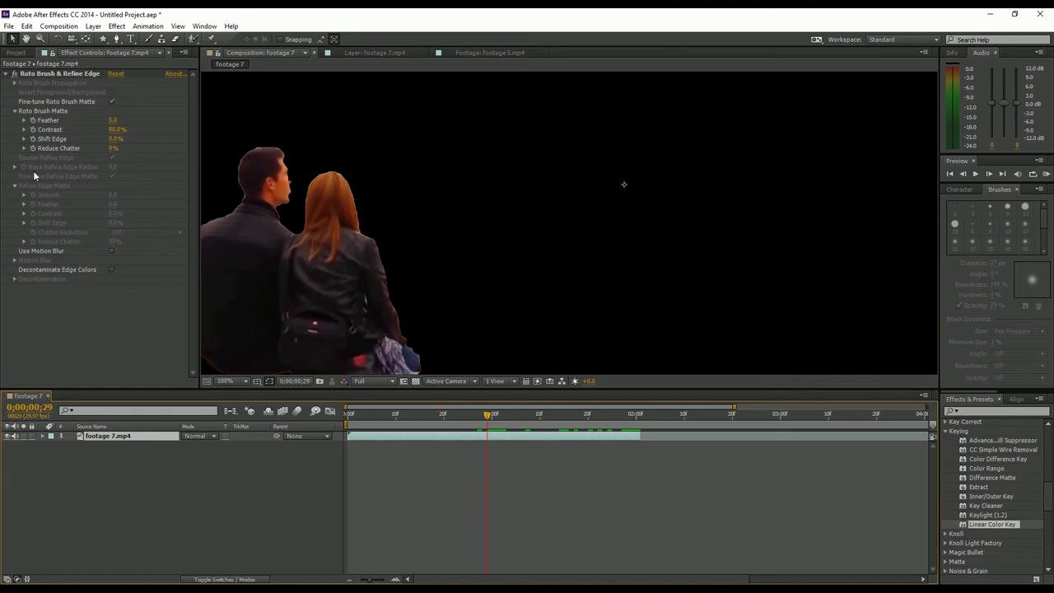
pyautogui.moveTo(330, 266); pyautogui.dragTo(452, 279)
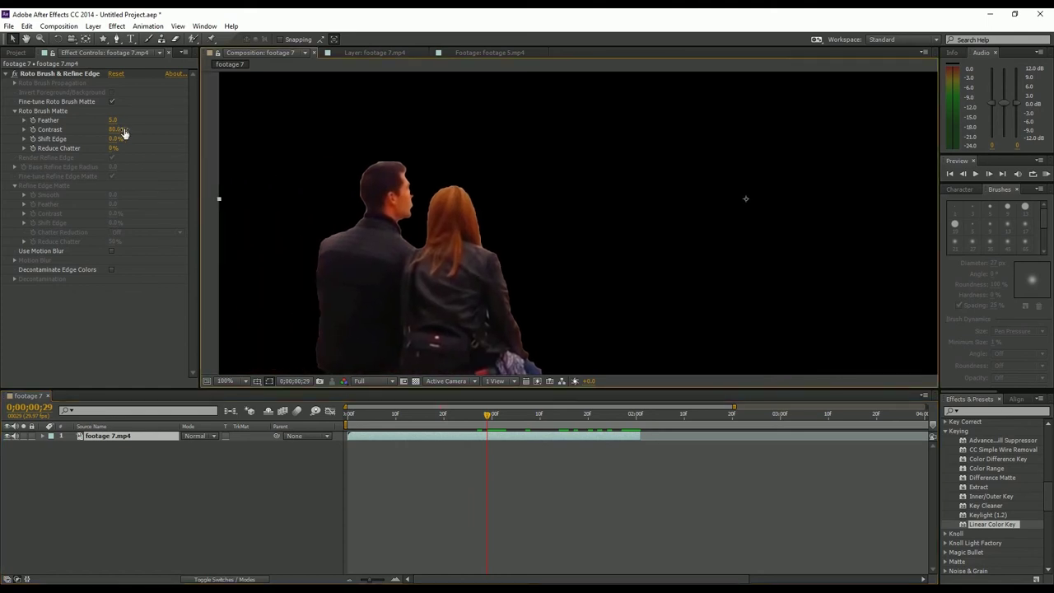
pyautogui.press('.')
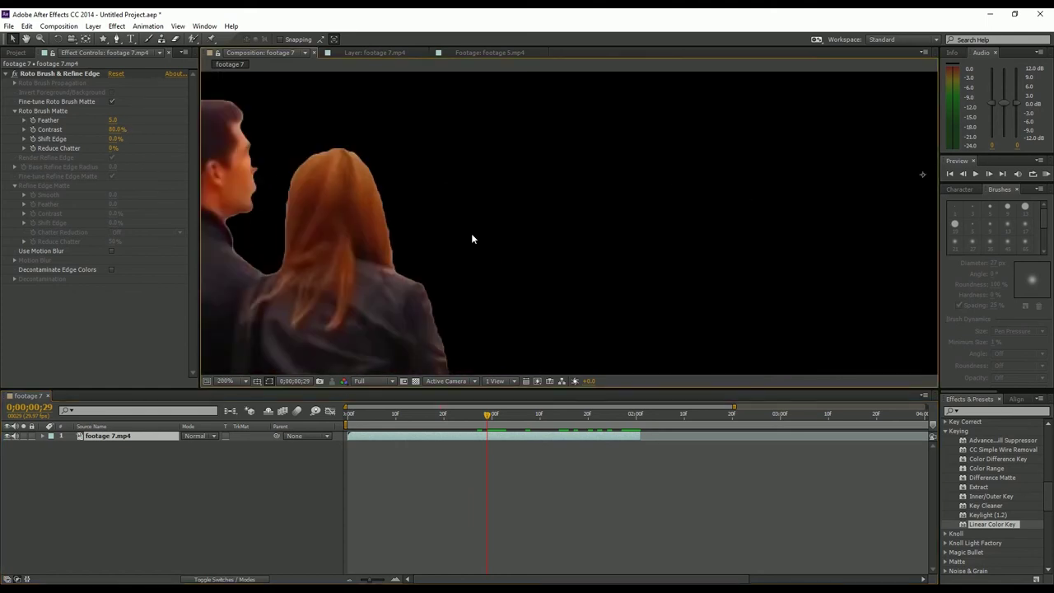
pyautogui.click(114, 121)
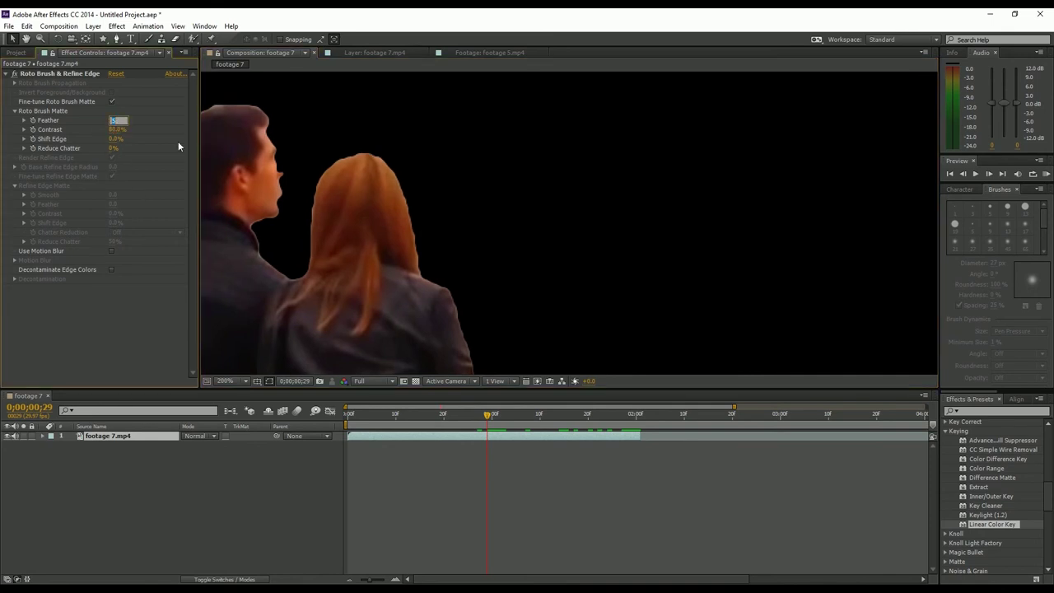
pyautogui.write('20')
pyautogui.press('Return')
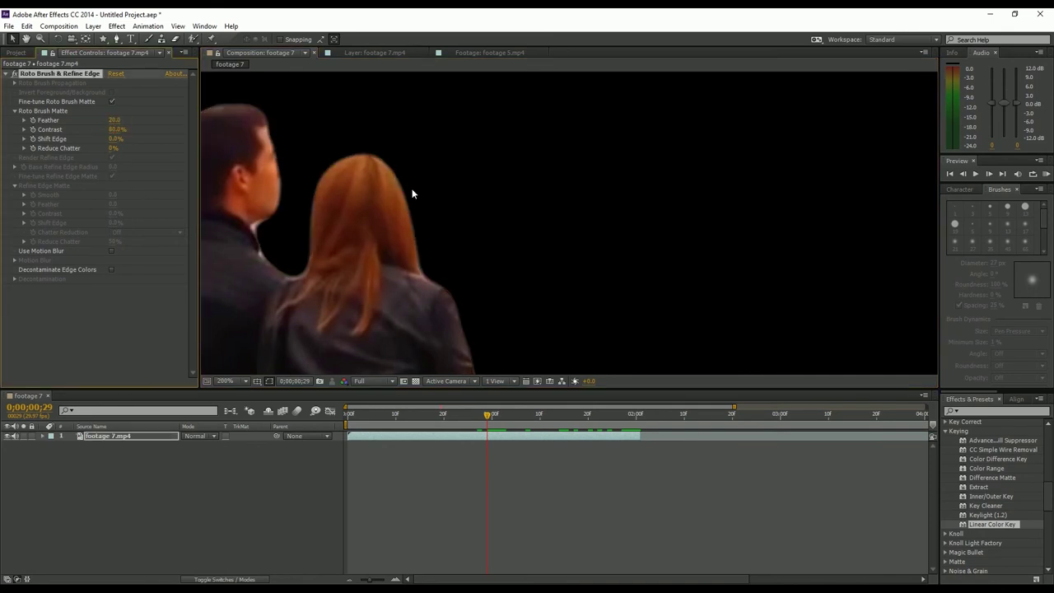
pyautogui.click(116, 121)
pyautogui.write('10')
pyautogui.press('Return')
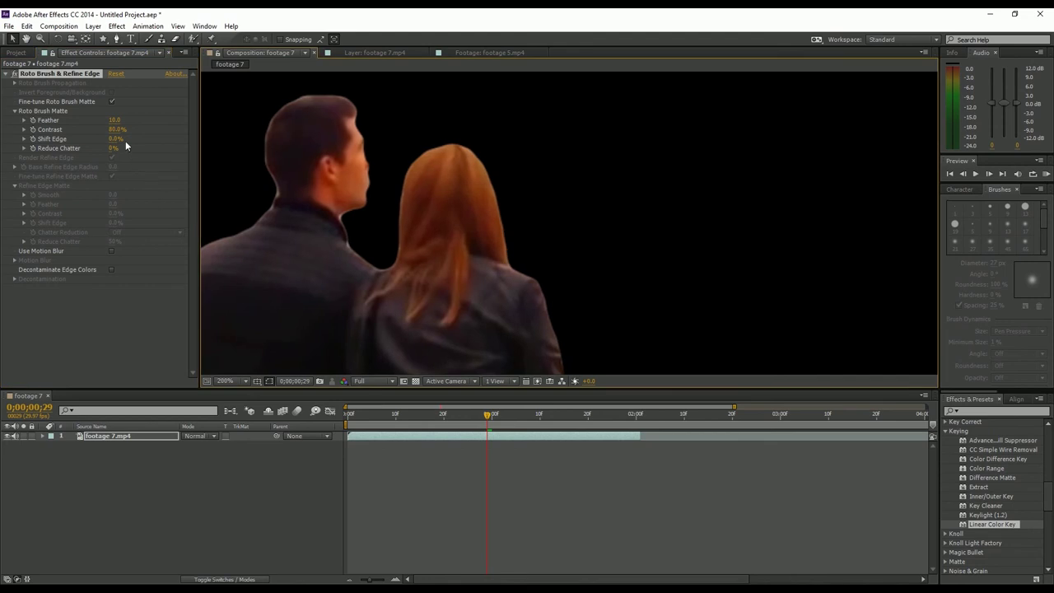
# Pull the couple's matte edge inward with a Shift Edge of -10.0%
pyautogui.click(116, 139)
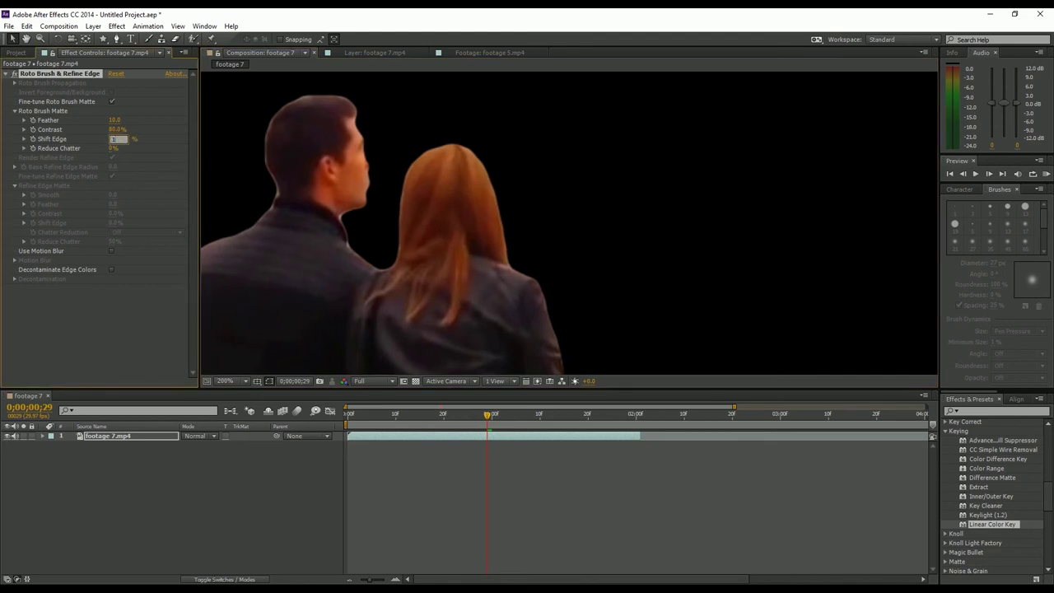
pyautogui.click(117, 138)
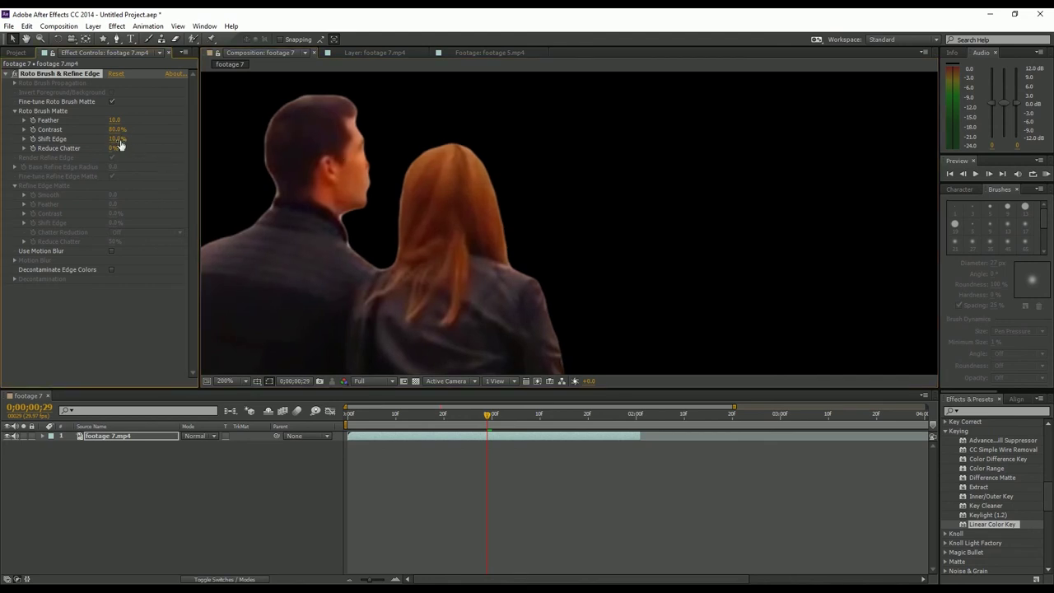
pyautogui.write('-39')
pyautogui.press('Return')
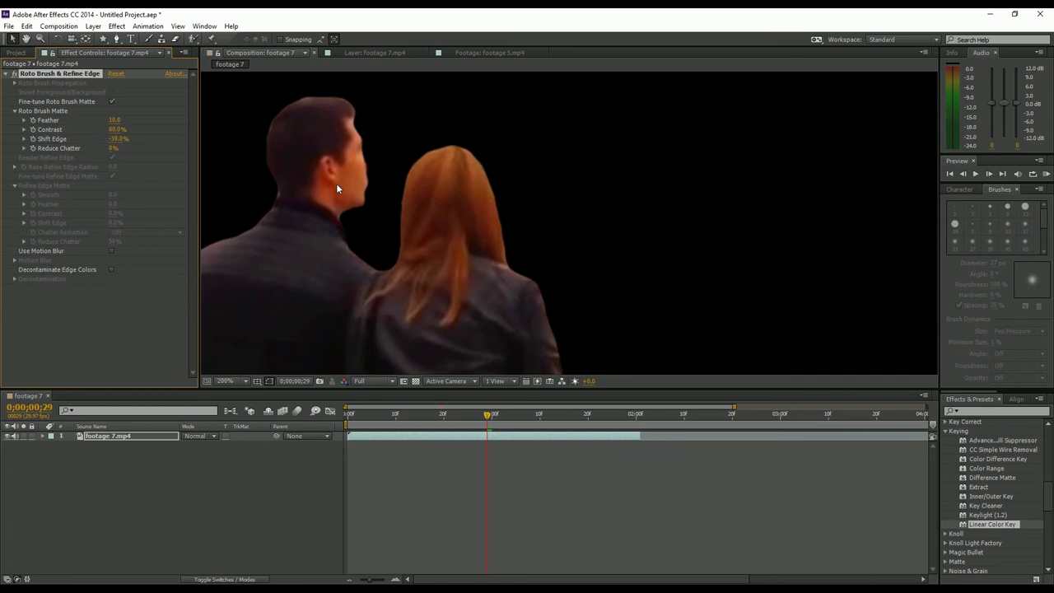
pyautogui.click(118, 140)
pyautogui.write('-10')
pyautogui.press('Return')
pyautogui.scroll(-1, 397, 266)
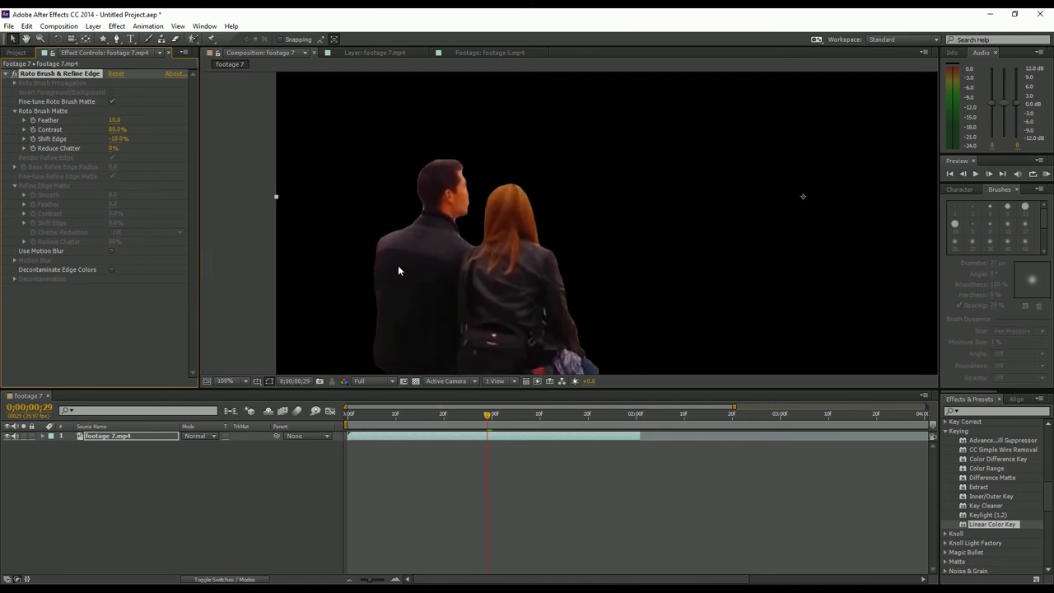
# Add the meadow-and-sky image (2).jpg to the timeline as a layer beneath footage 7.mp4
pyautogui.click(16, 52)
pyautogui.click(49, 181)
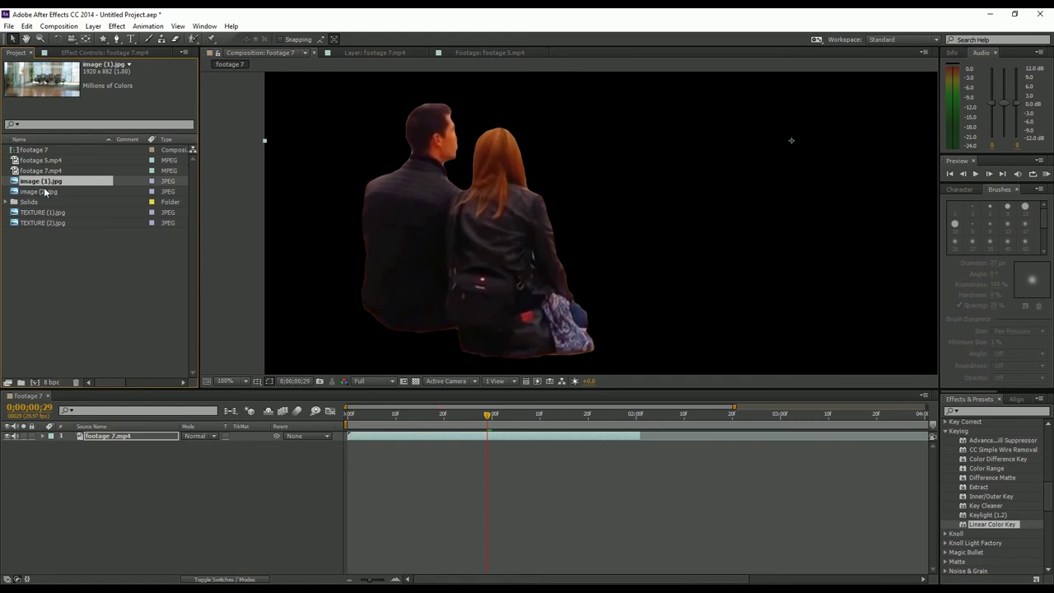
pyautogui.click(43, 188)
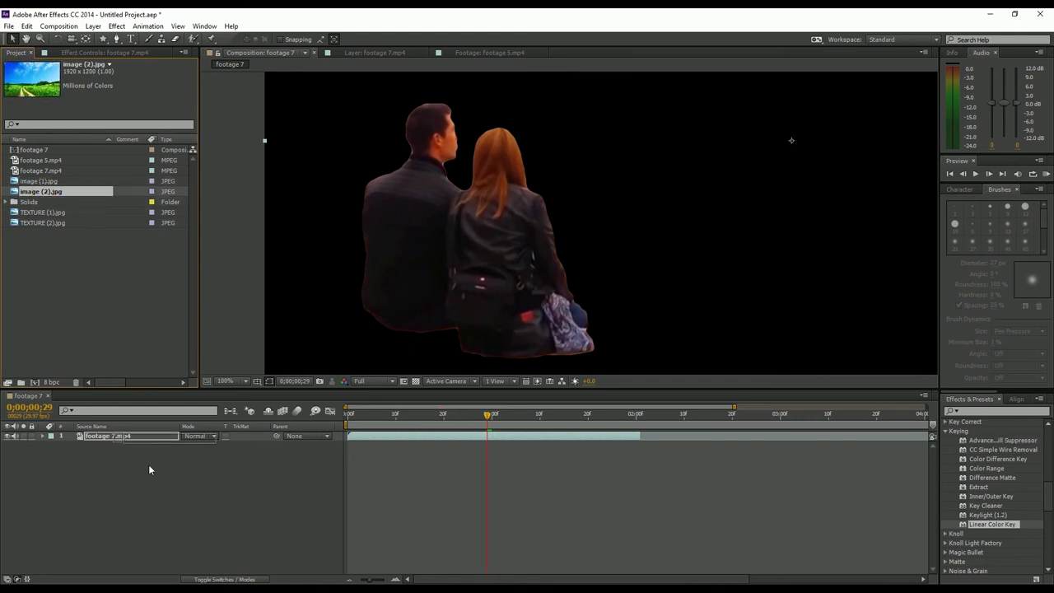
pyautogui.moveTo(149, 469); pyautogui.dragTo(150, 473)
pyautogui.scroll(-1, 569, 222)
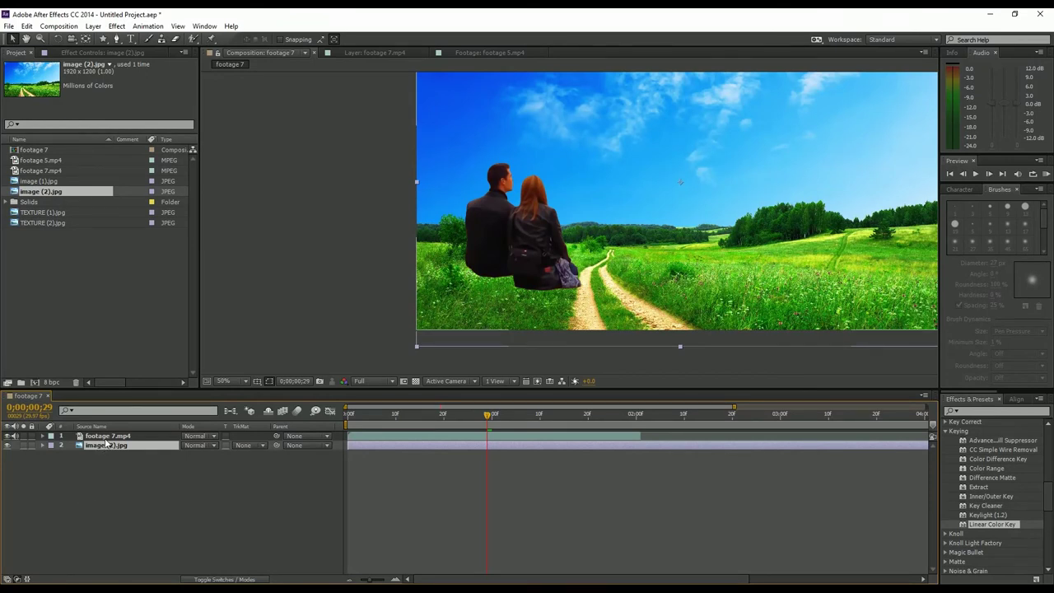
pyautogui.scroll(1, 568, 230)
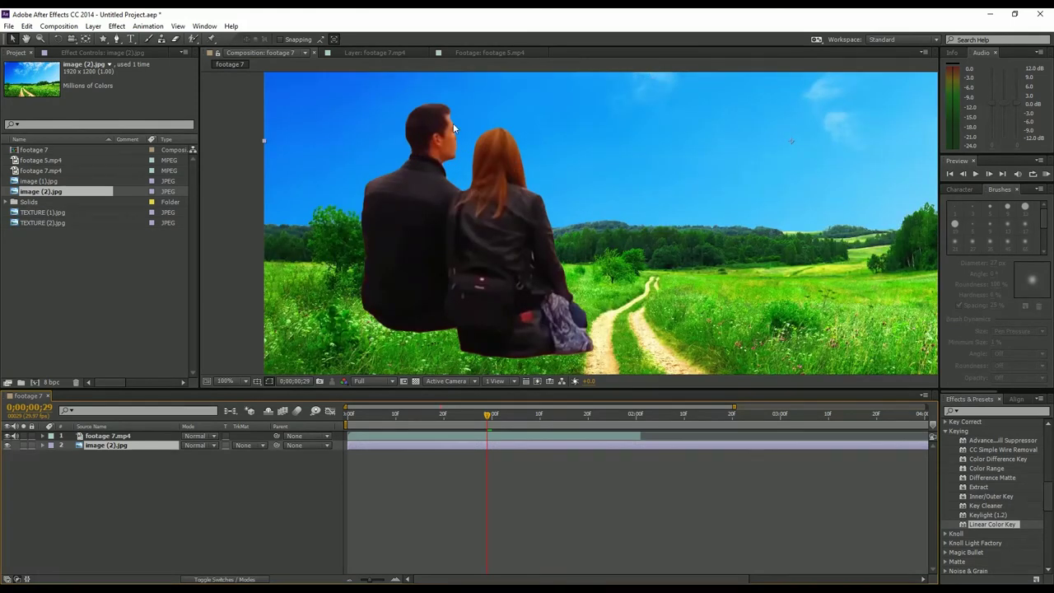
pyautogui.scroll(1, 454, 130)
pyautogui.scroll(-1, 473, 171)
pyautogui.scroll(-1, 599, 305)
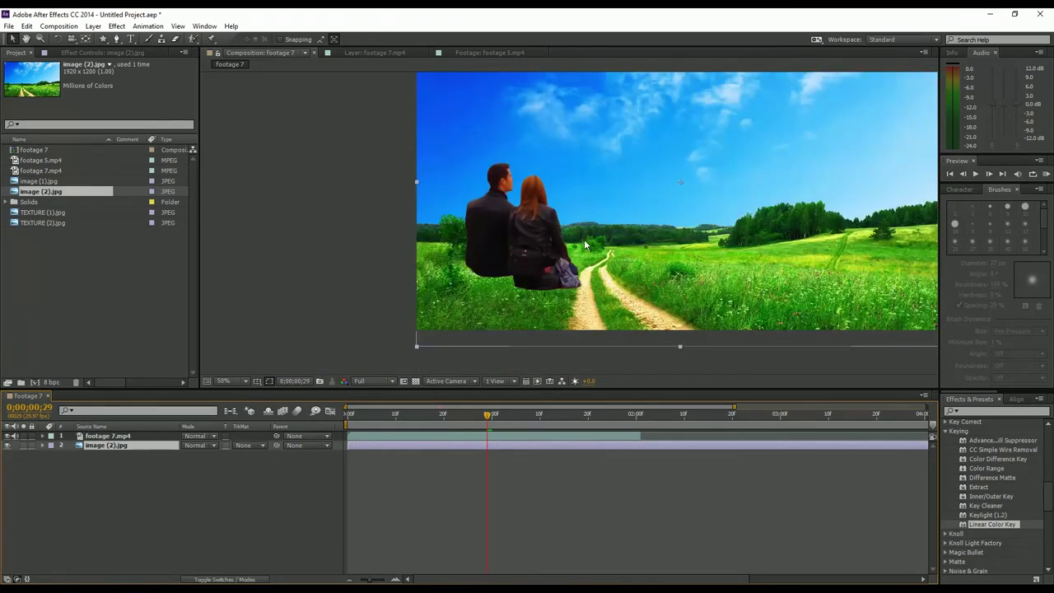